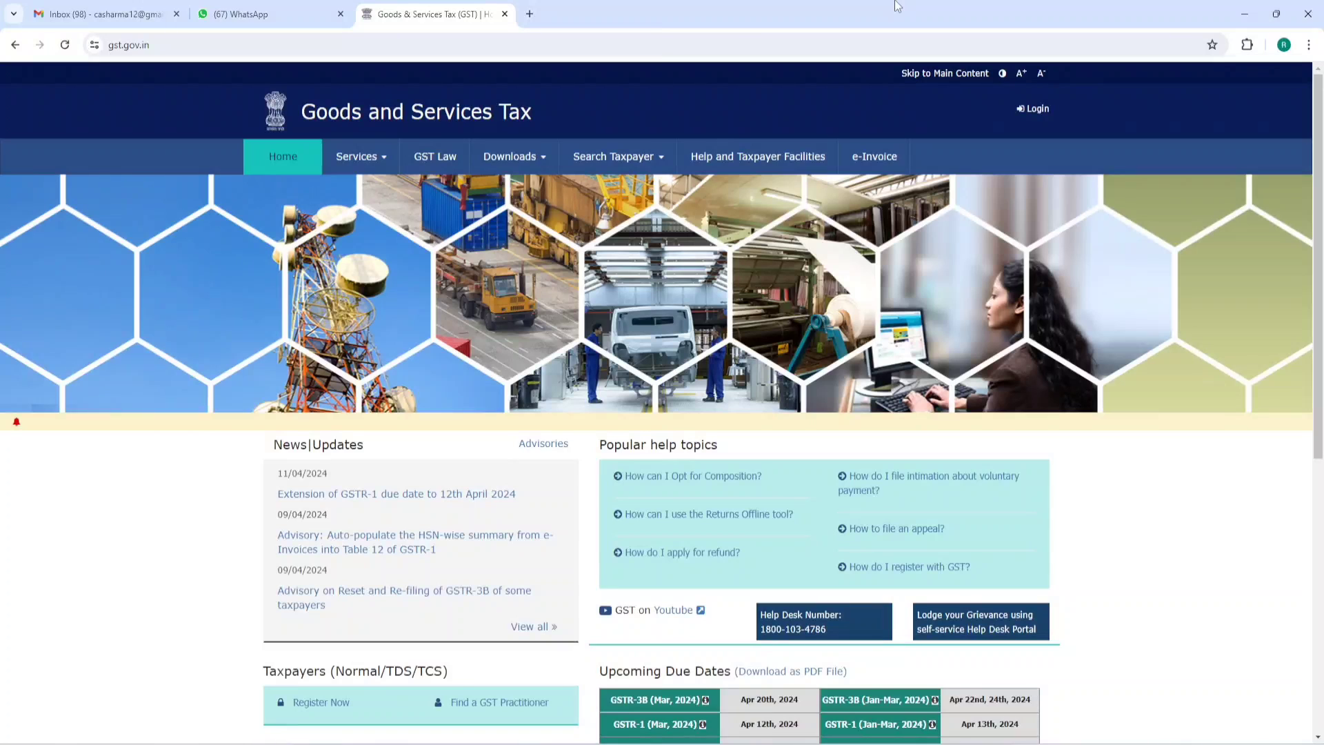
- Enter the username, password and captcha on the taxpayer login page and submit
left_click(1033, 111)
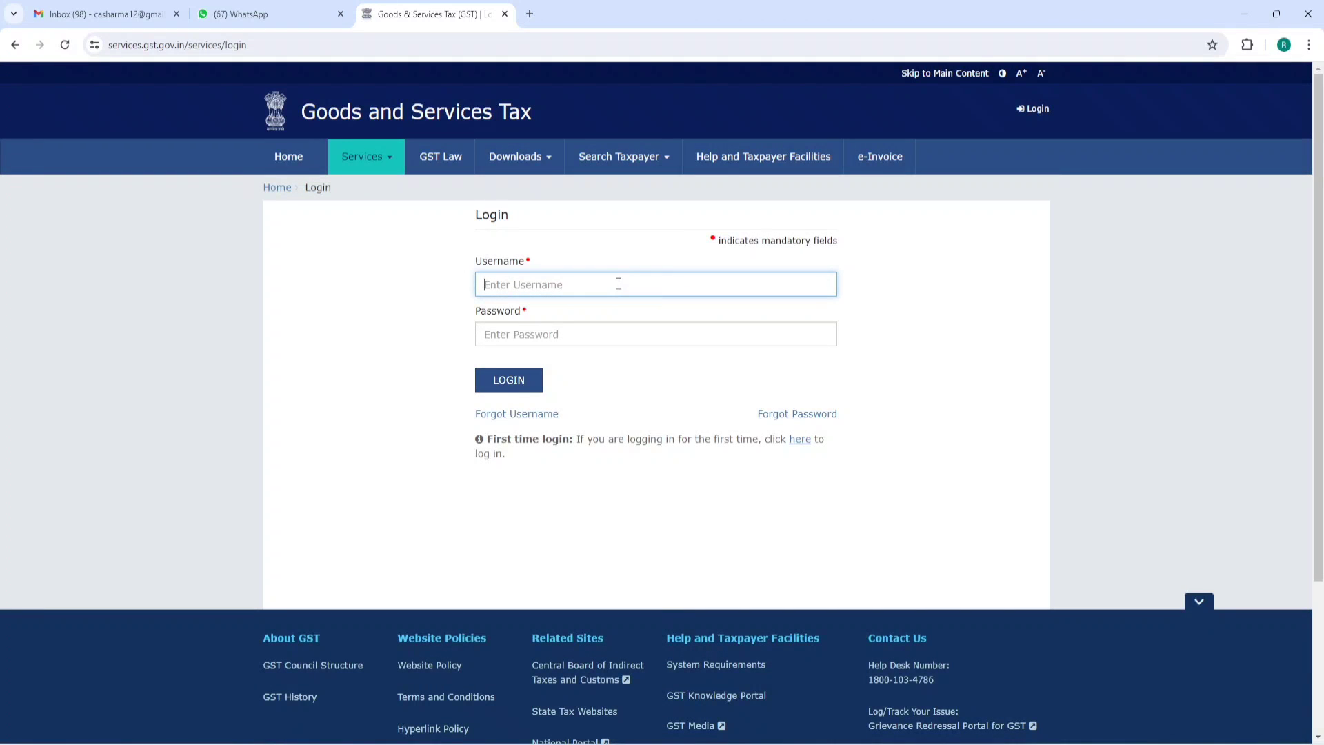
key("ctrl+v")
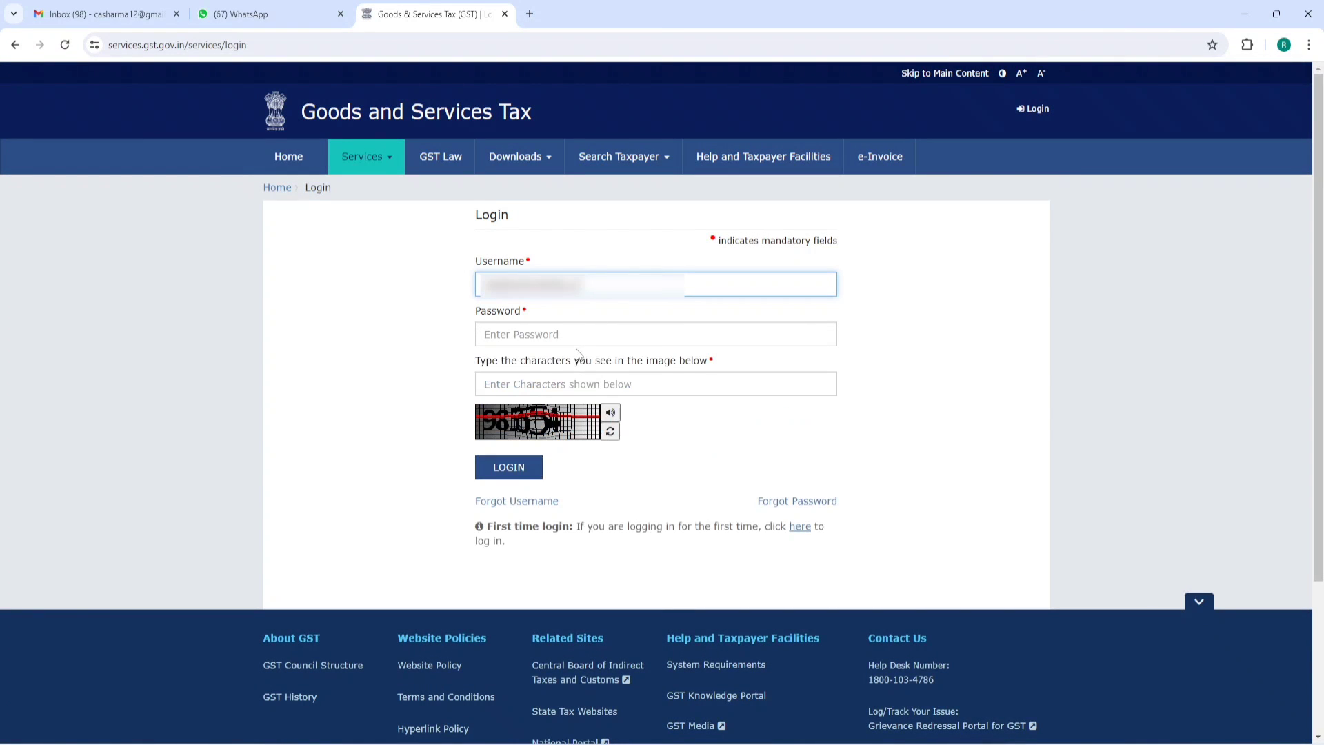
left_click(577, 338)
type("•••")
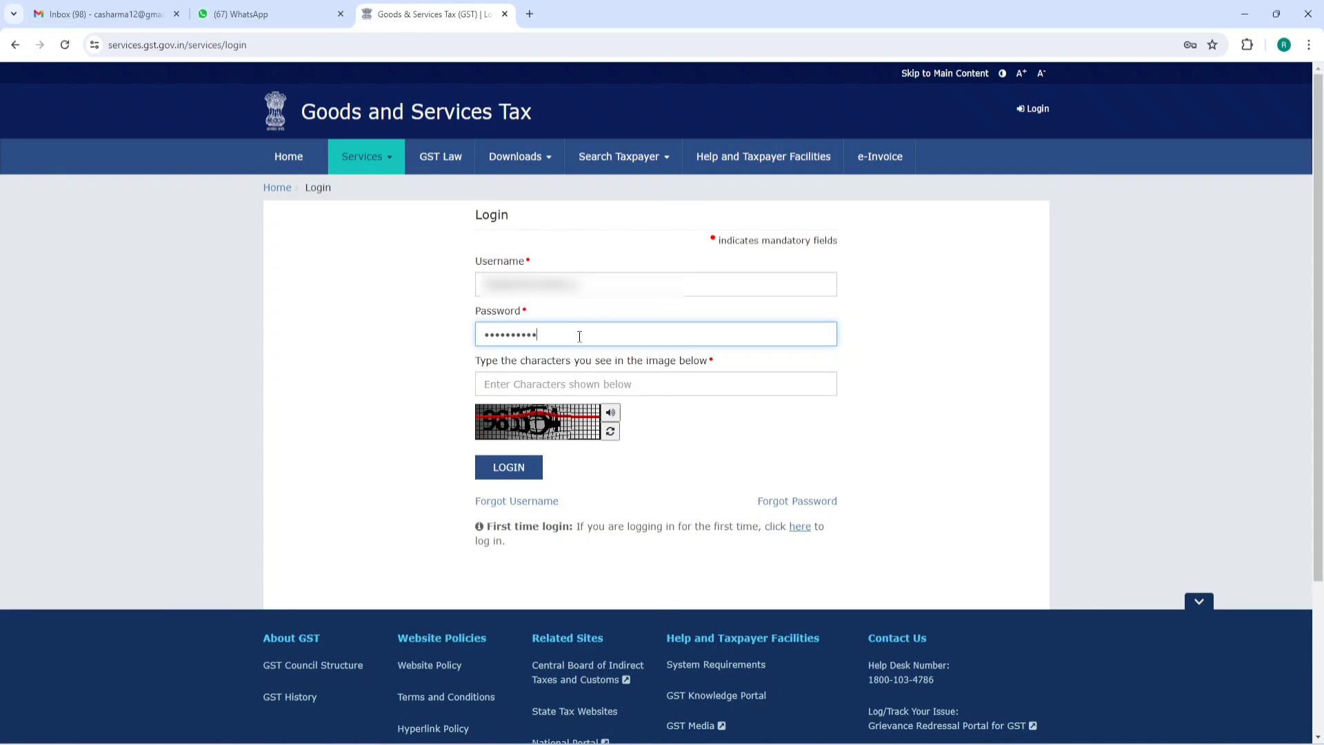
left_click(565, 376)
type("9")
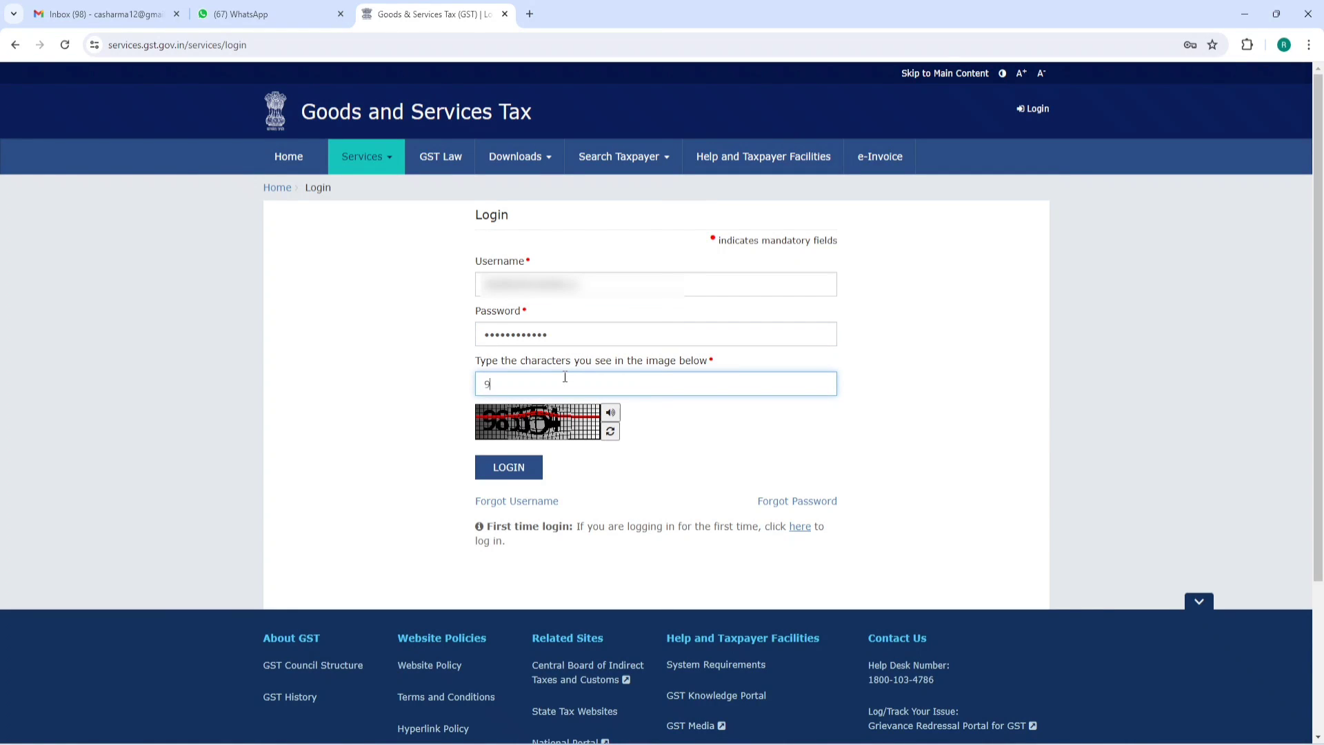
type("85504")
key("Return")
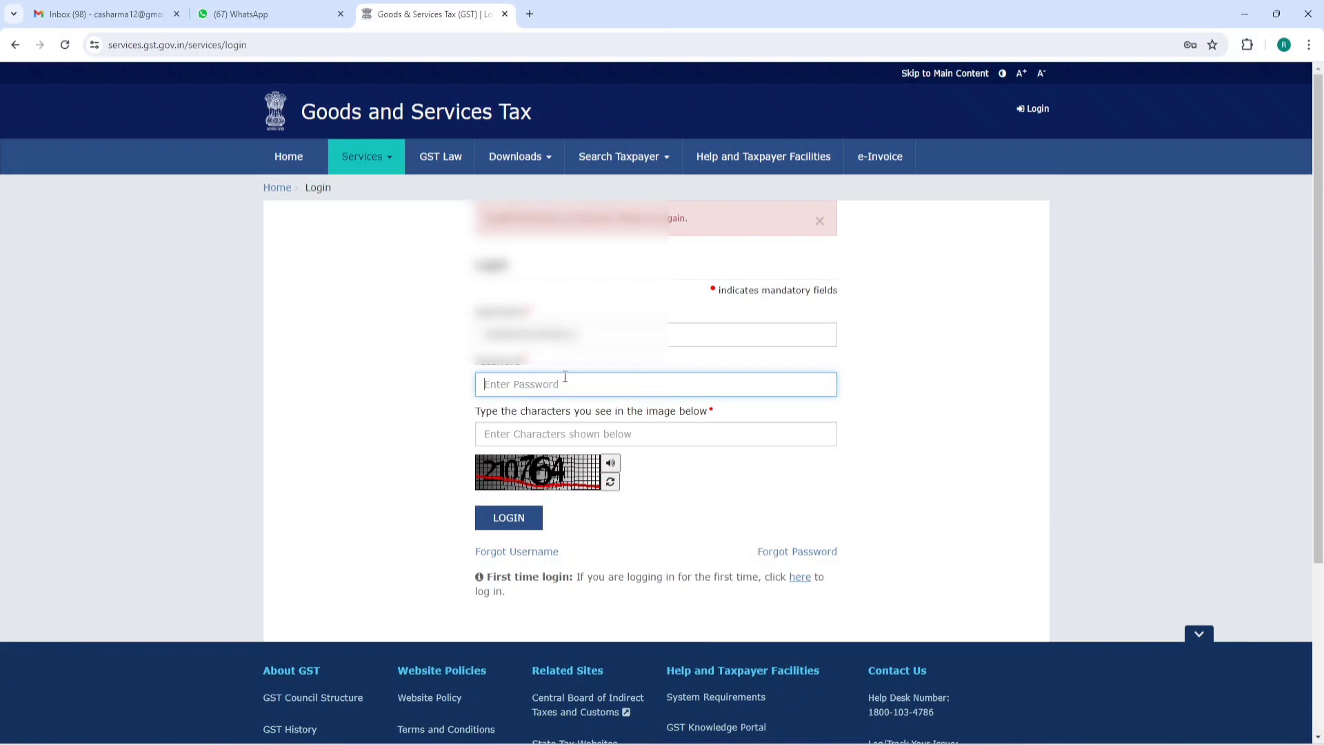
- After the captcha error, re-enter the password and the new captcha and log in
type("••••••••••")
key("Tab")
type("210764")
left_click(508, 517)
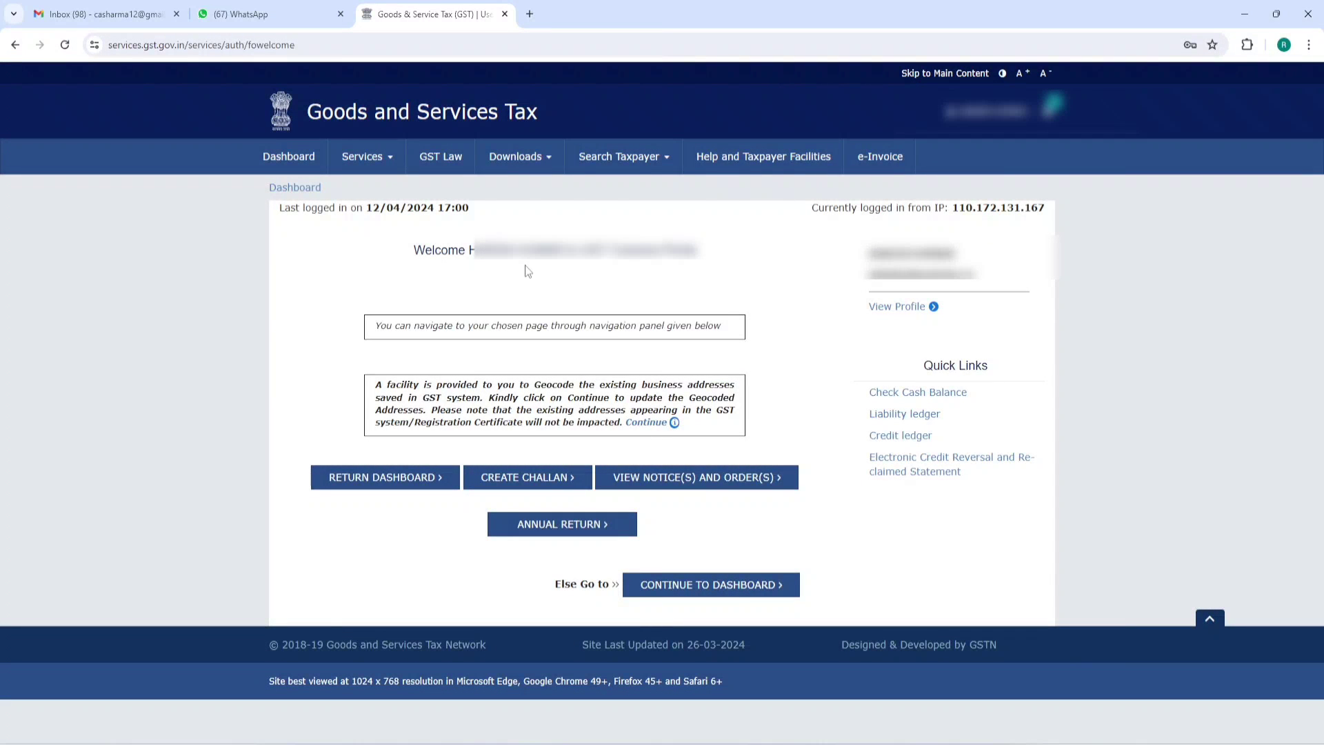
- Search returns for FY 2023-24, Quarter 4 (Jan - Mar), period Jan-Mar, and prepare CMP-08 online
left_click(377, 482)
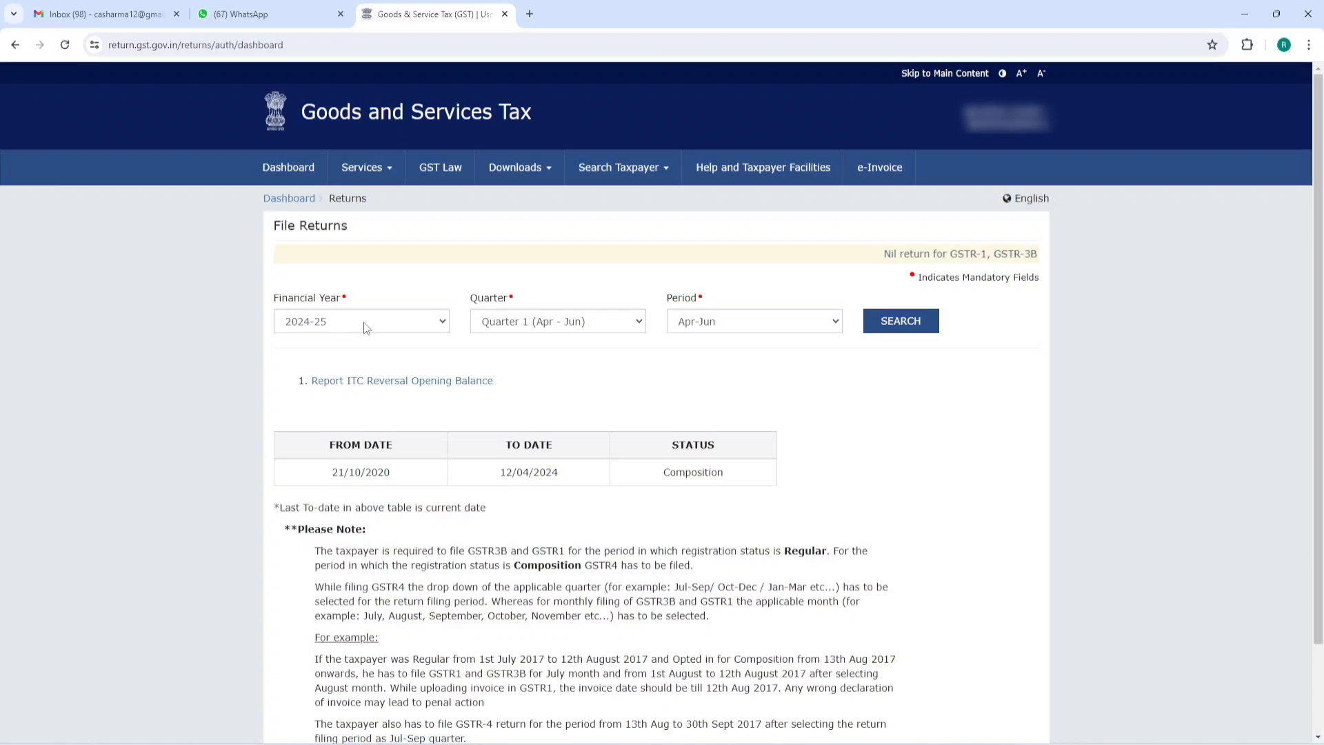
left_click(363, 323)
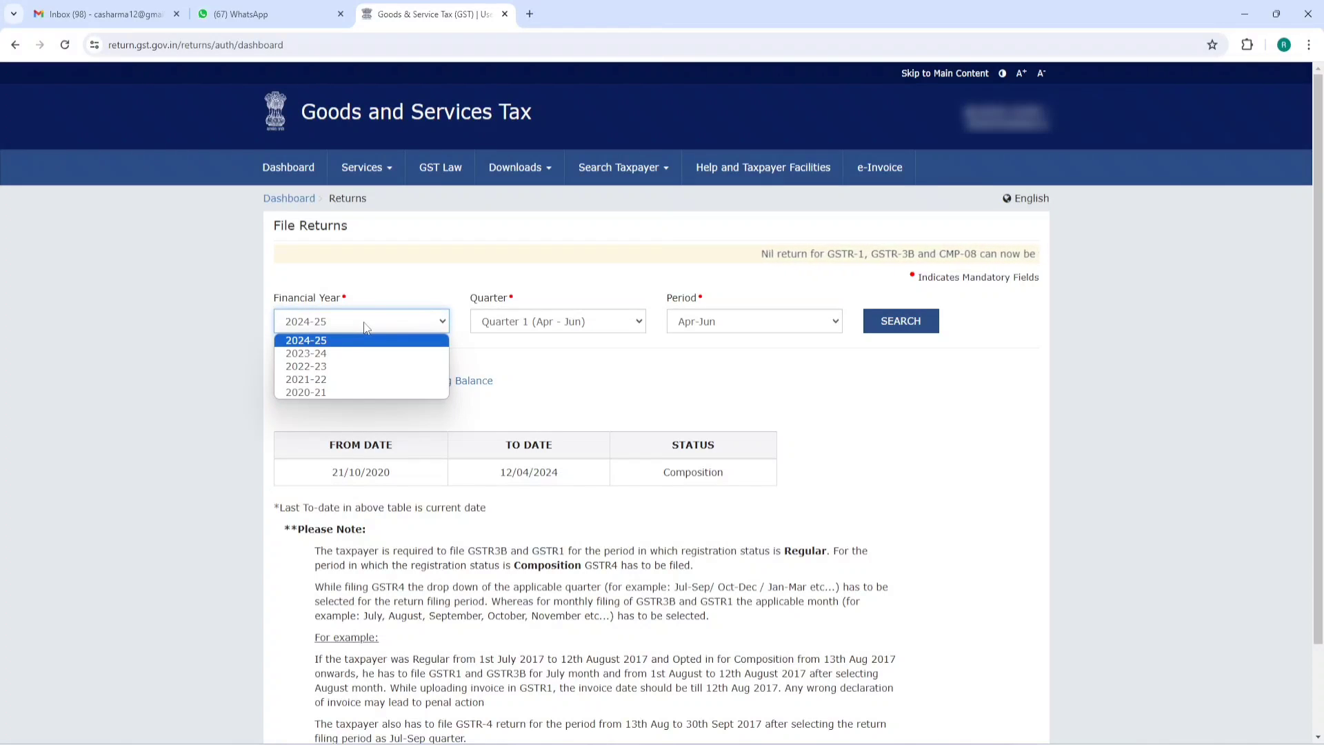
left_click(331, 353)
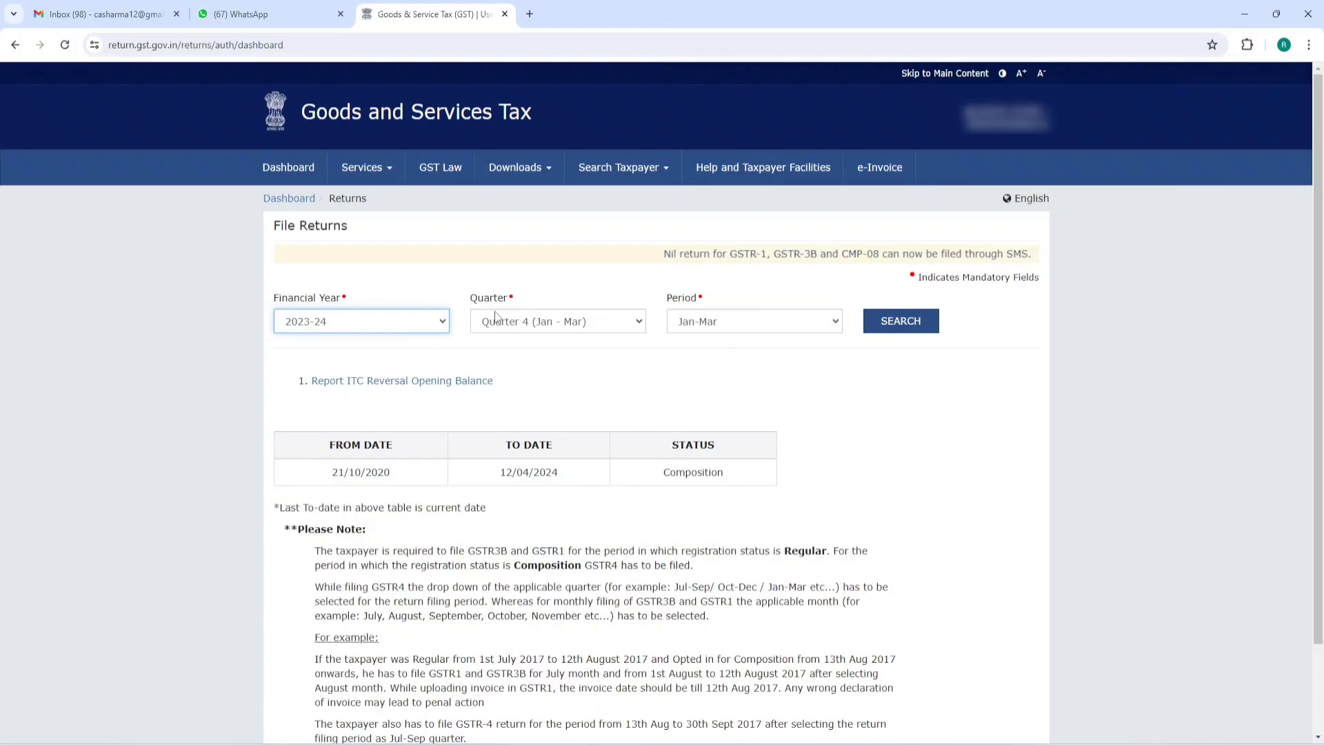
left_click(539, 324)
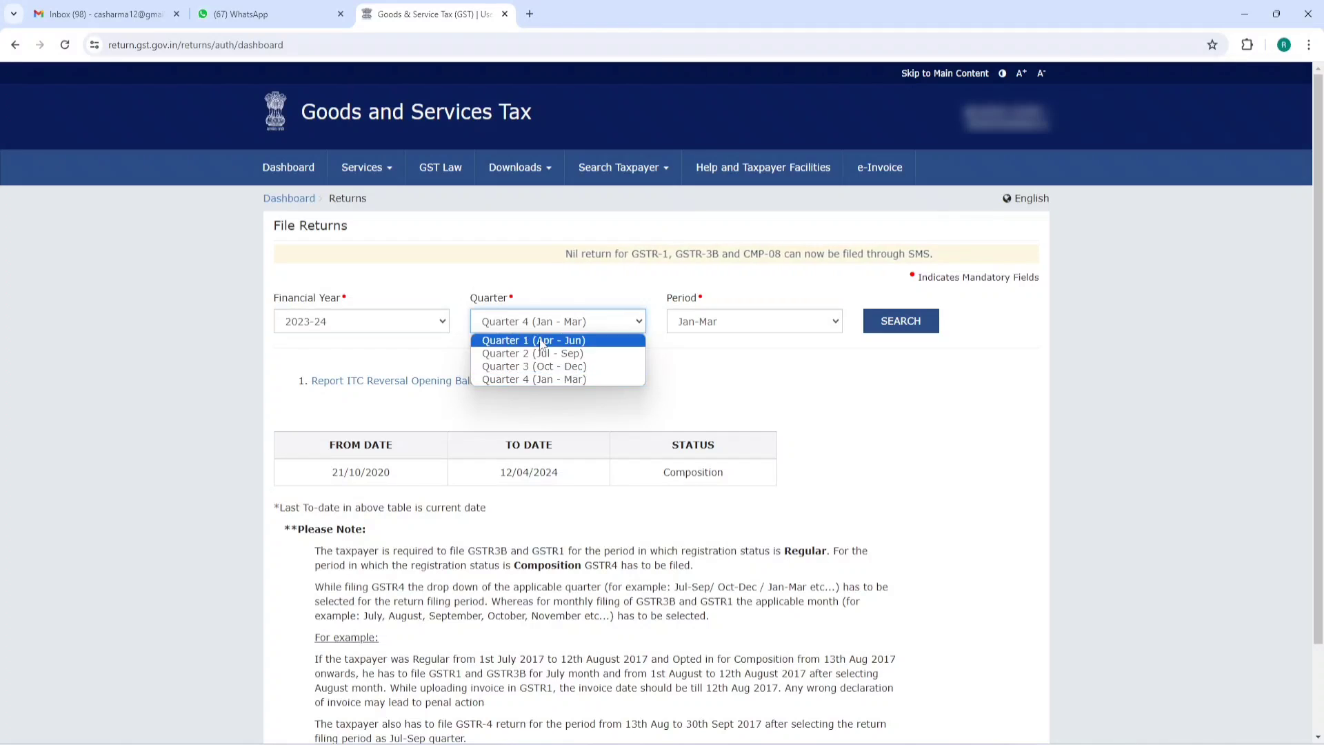
left_click(547, 380)
left_click(724, 325)
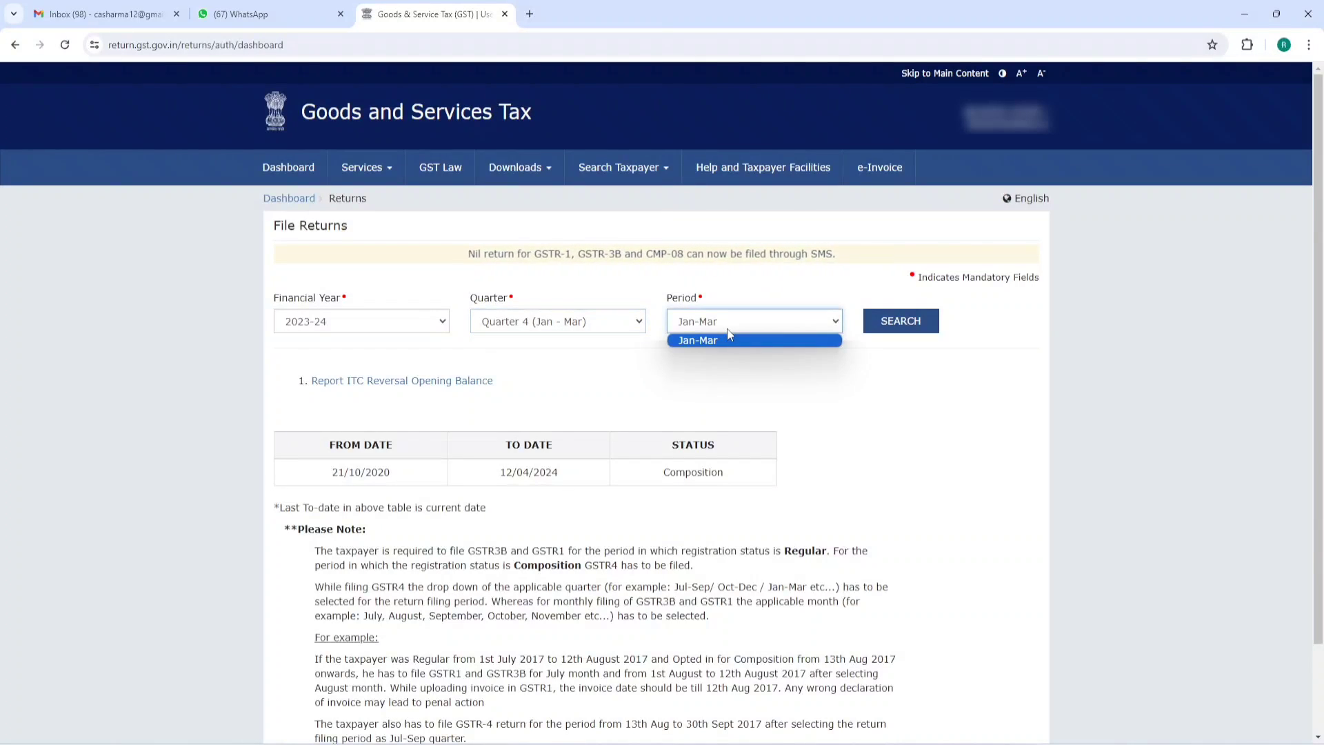
left_click(724, 341)
left_click(900, 324)
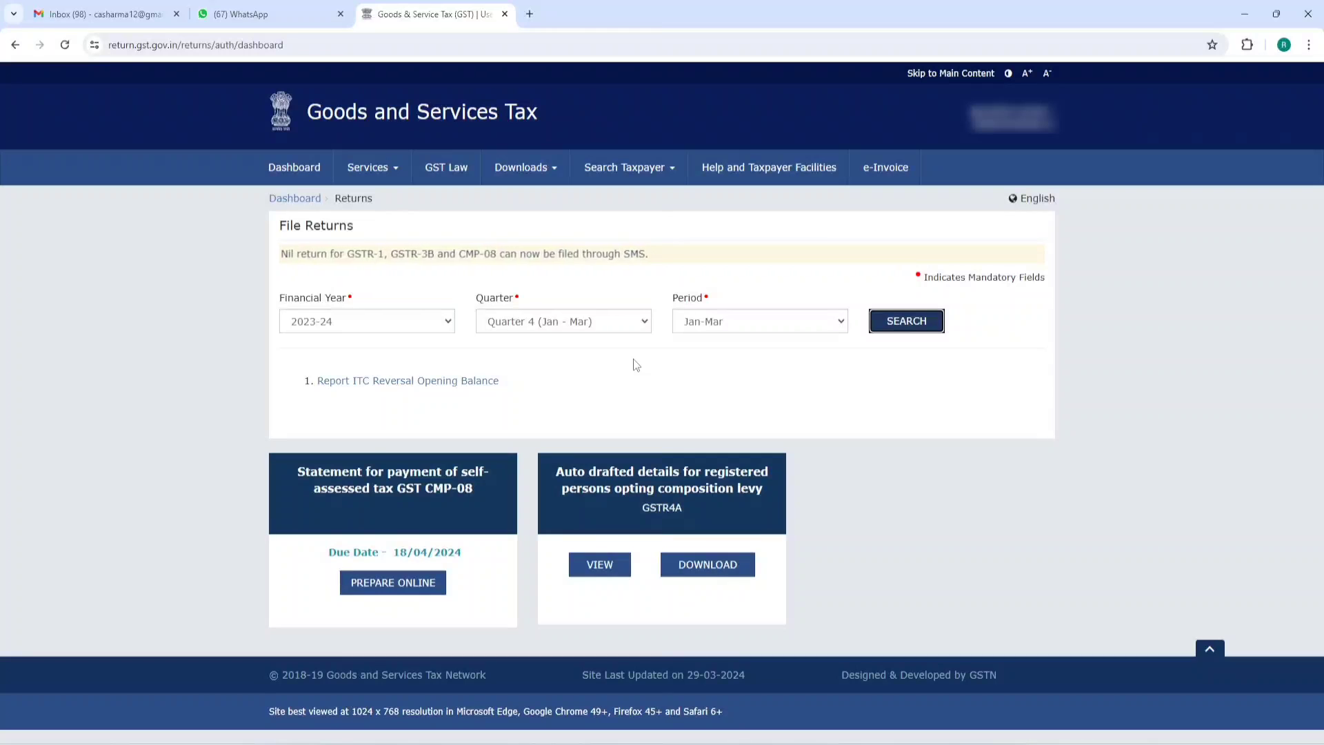
left_click_drag(296, 471, 457, 485)
left_click(393, 582)
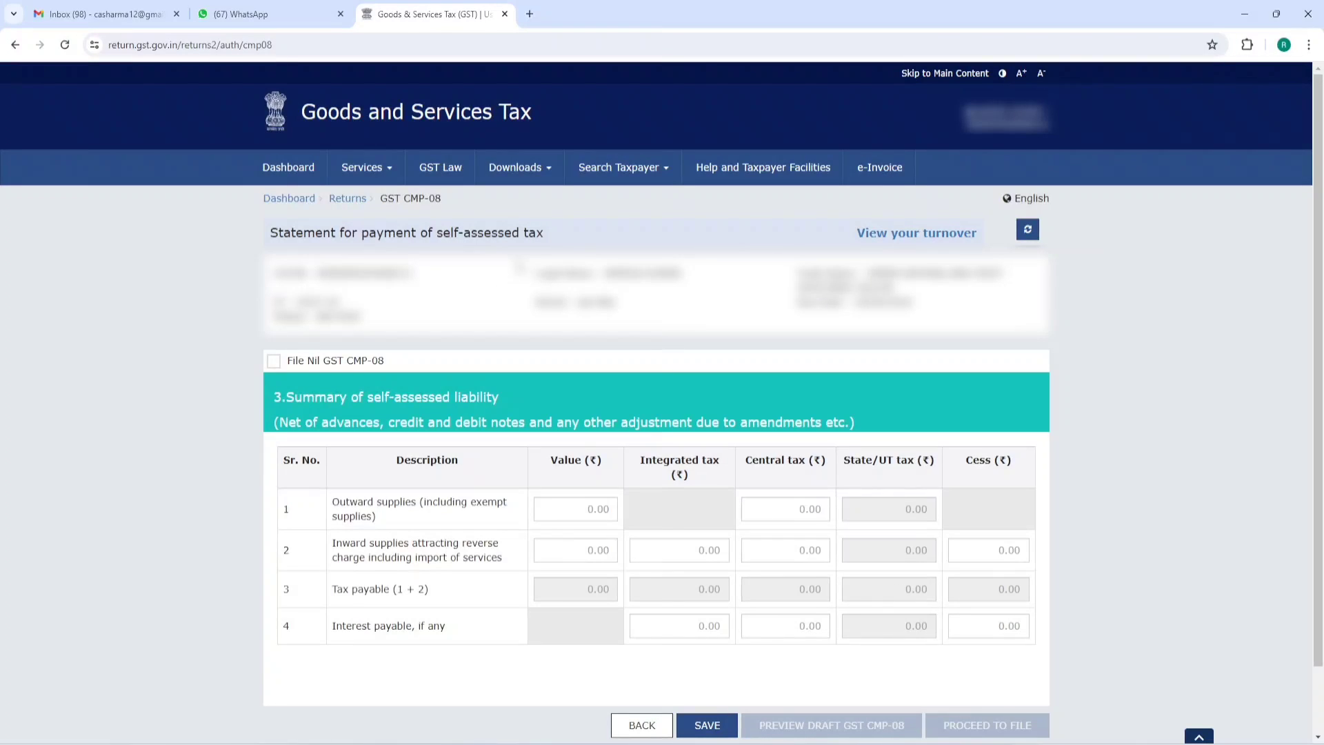
- Tick File Nil GST CMP-08, save it, proceed to file after refreshing, then go to Dashboard
left_click(274, 361)
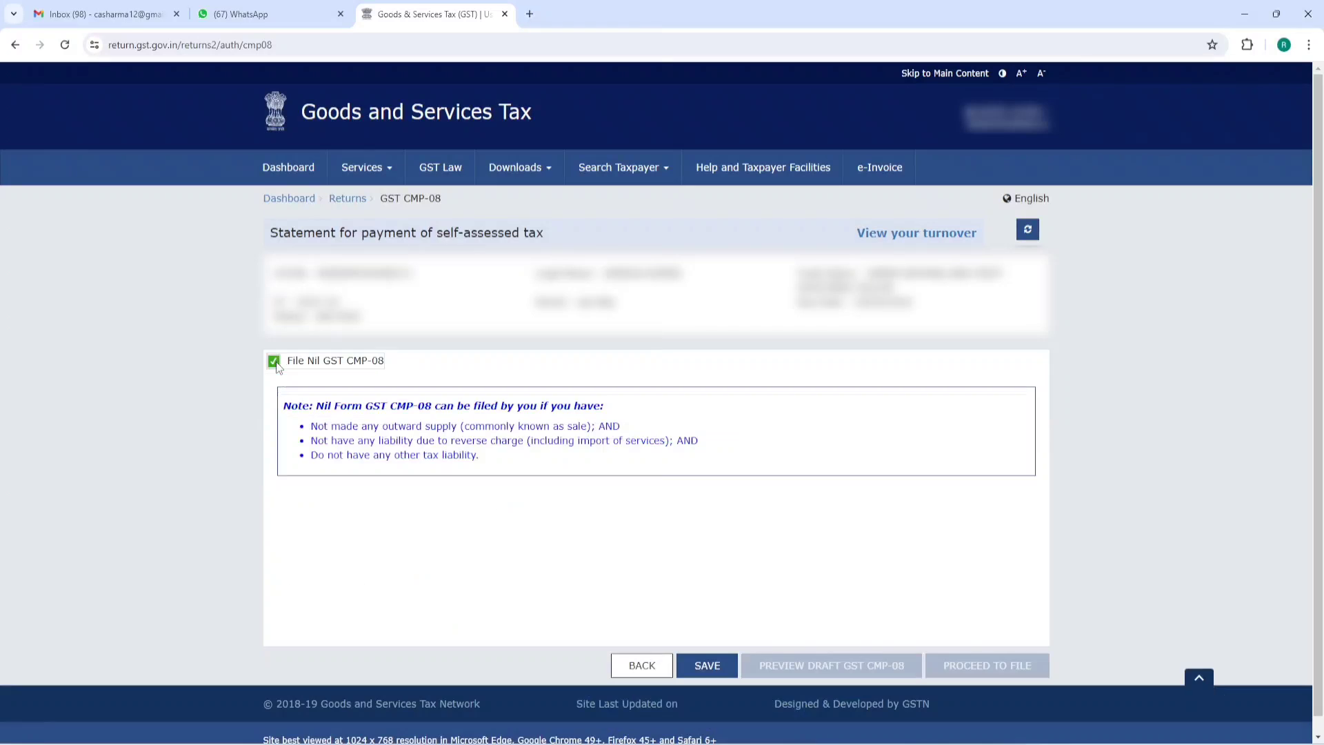
left_click(705, 666)
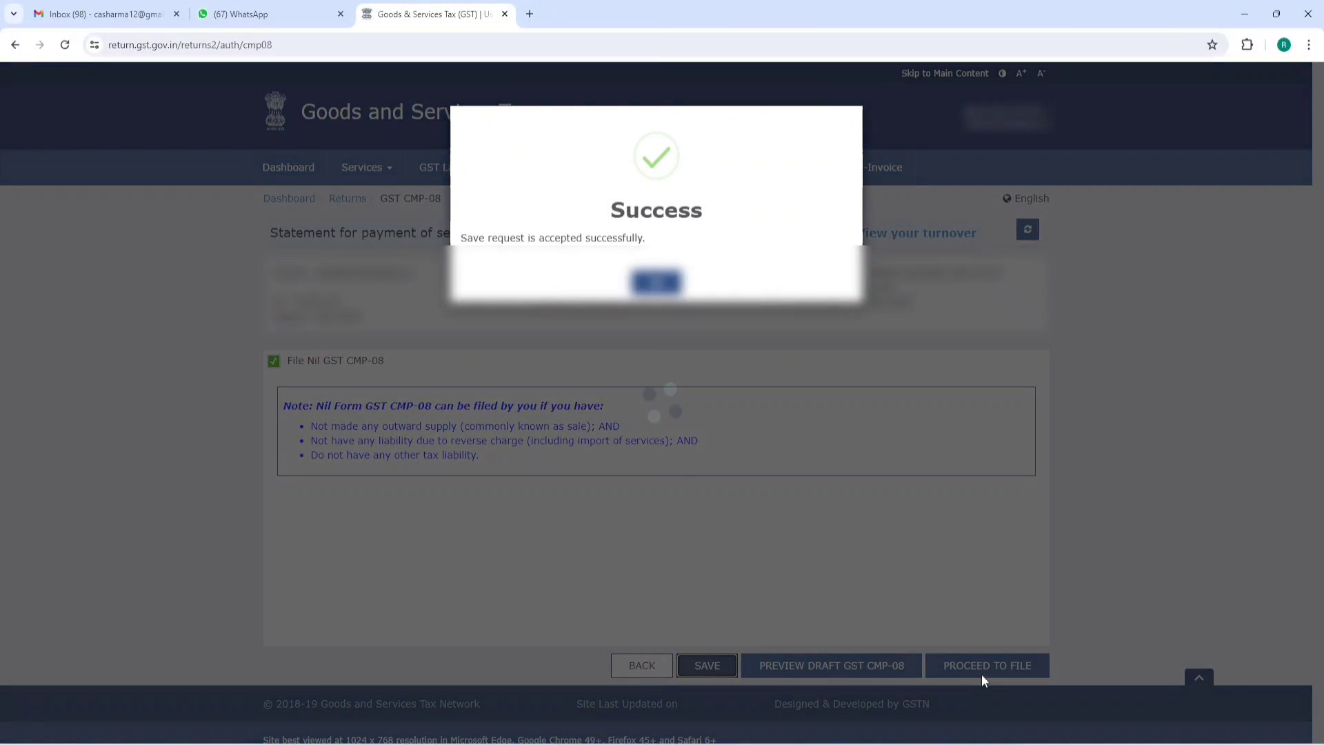
left_click(656, 282)
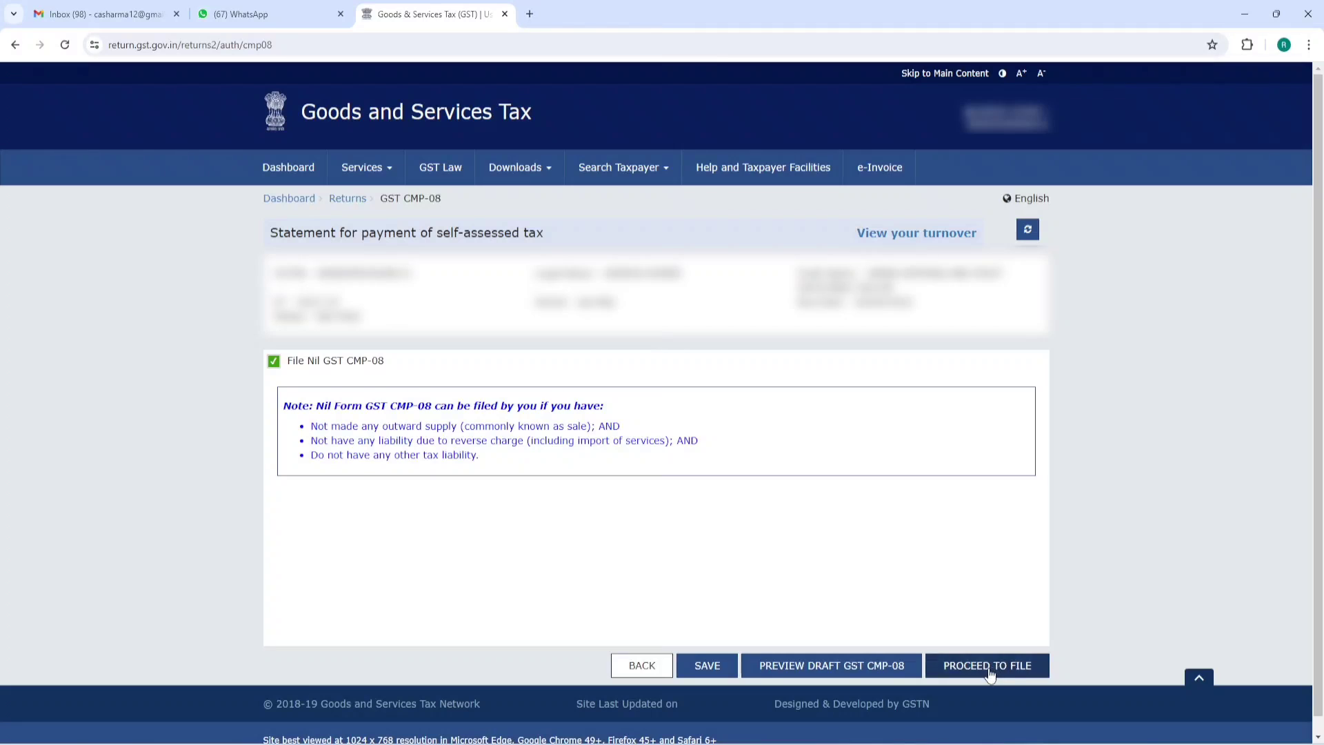
left_click(989, 668)
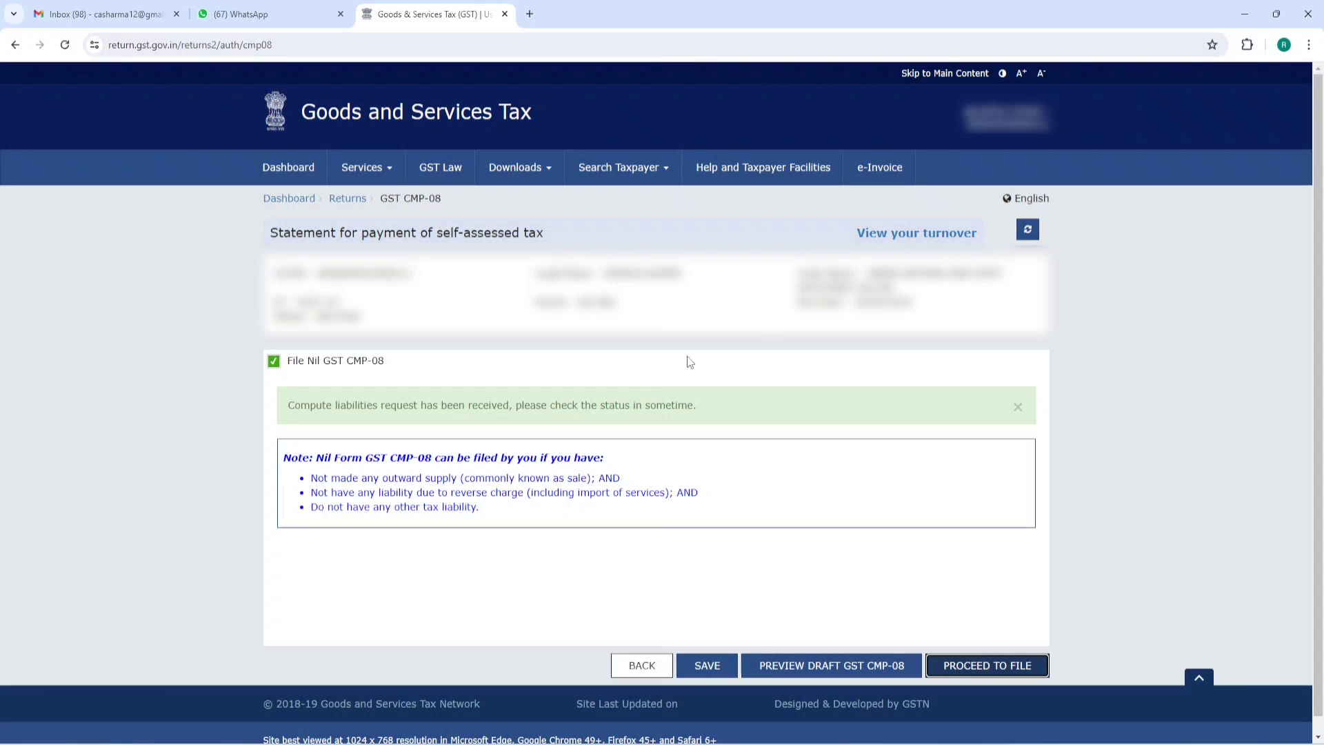
left_click(1027, 231)
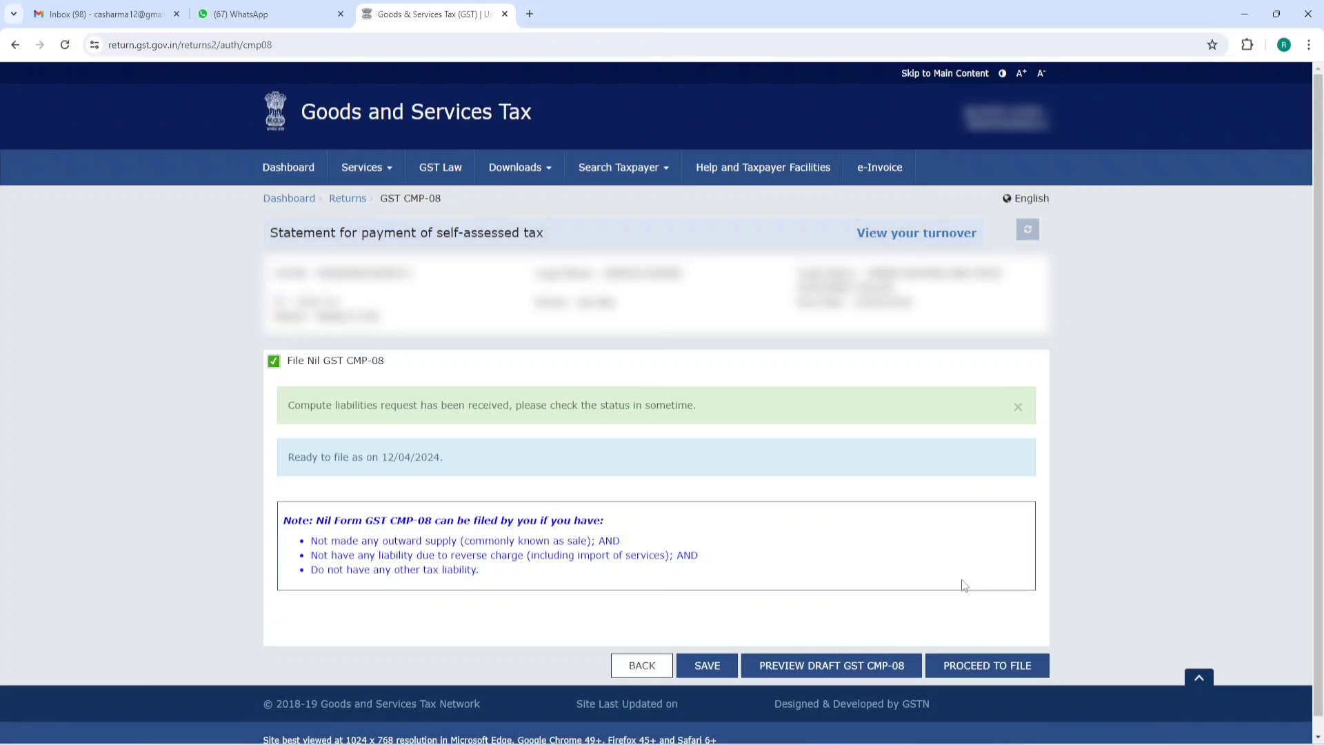
left_click(987, 665)
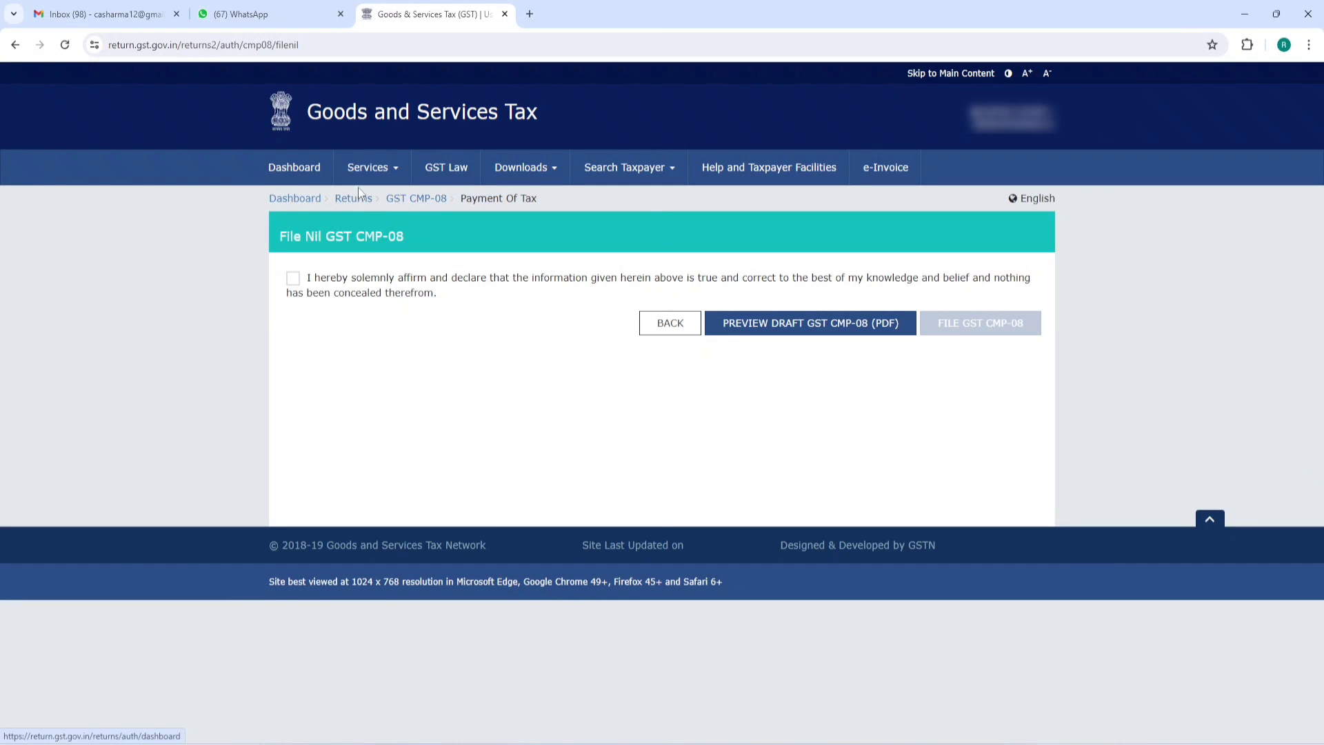
left_click(308, 174)
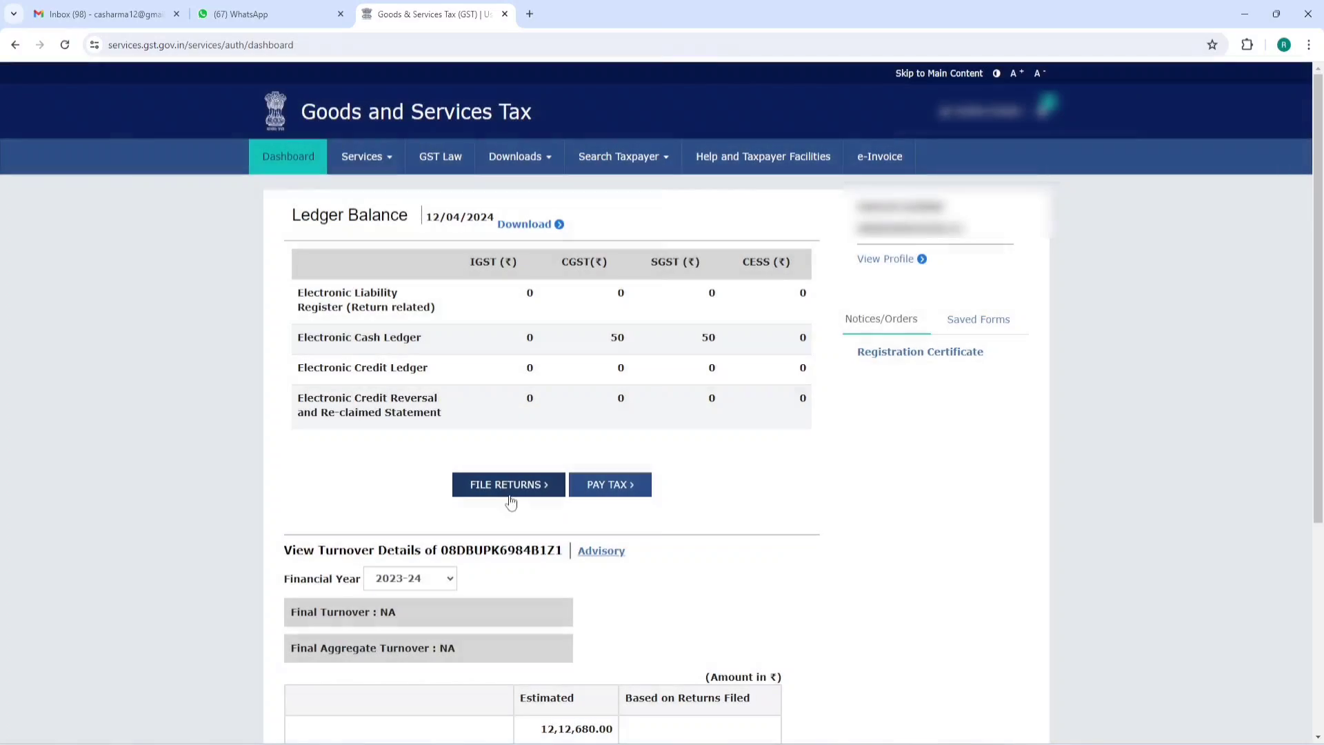
- Search File Returns for financial year 2023-24 and prepare the CMP-08 statement online again
left_click(509, 491)
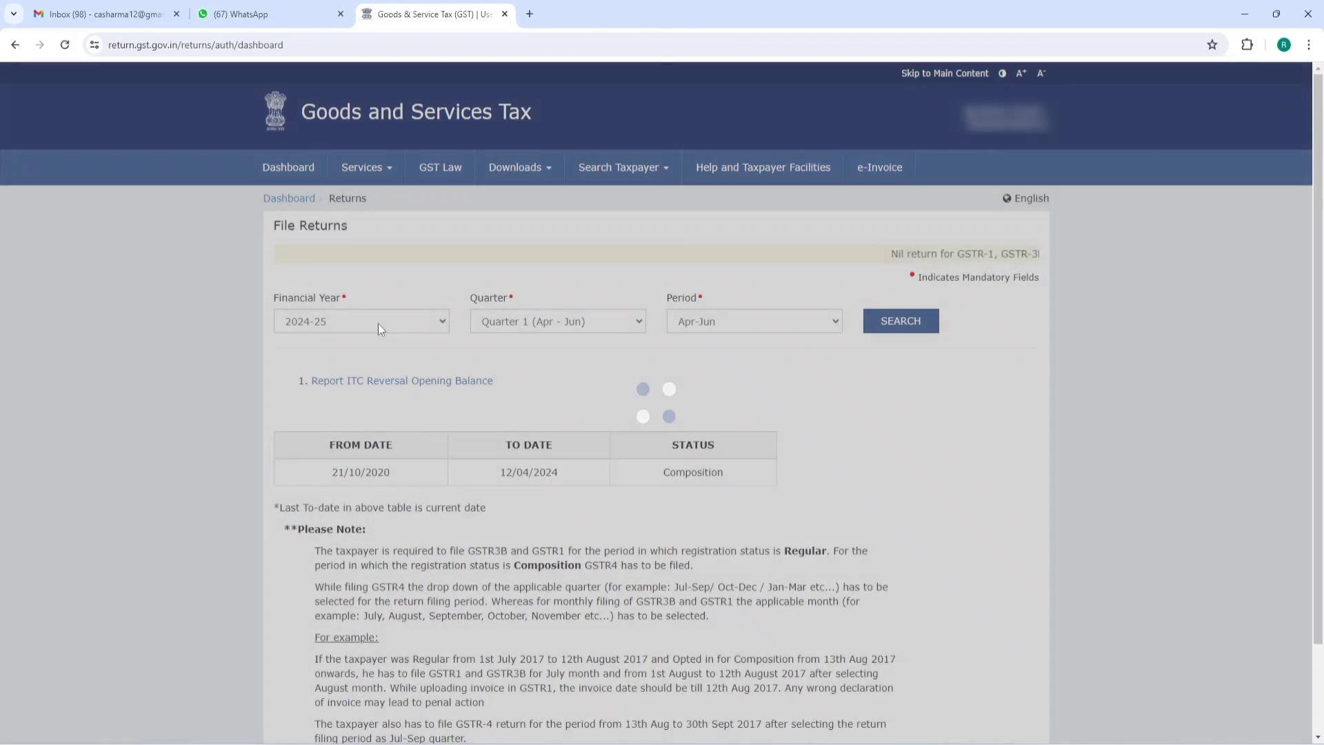
left_click(380, 324)
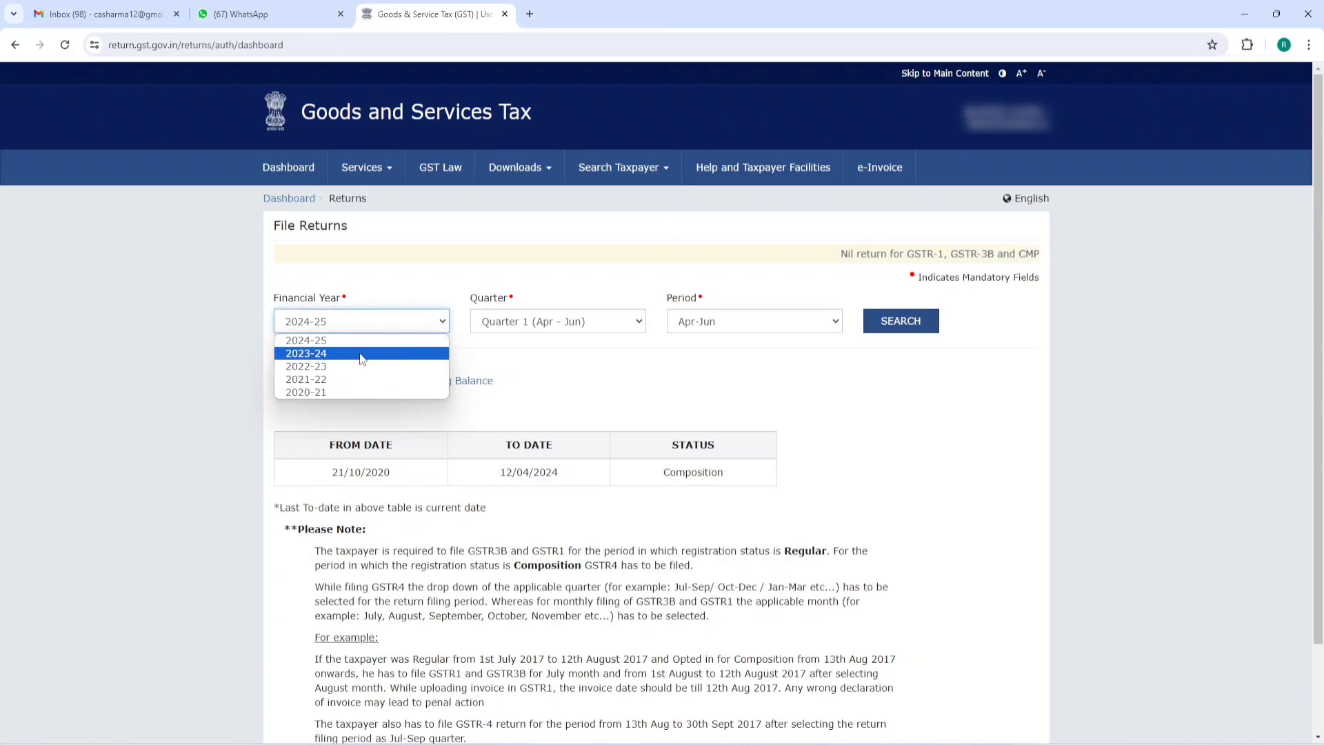
left_click(362, 357)
left_click(889, 322)
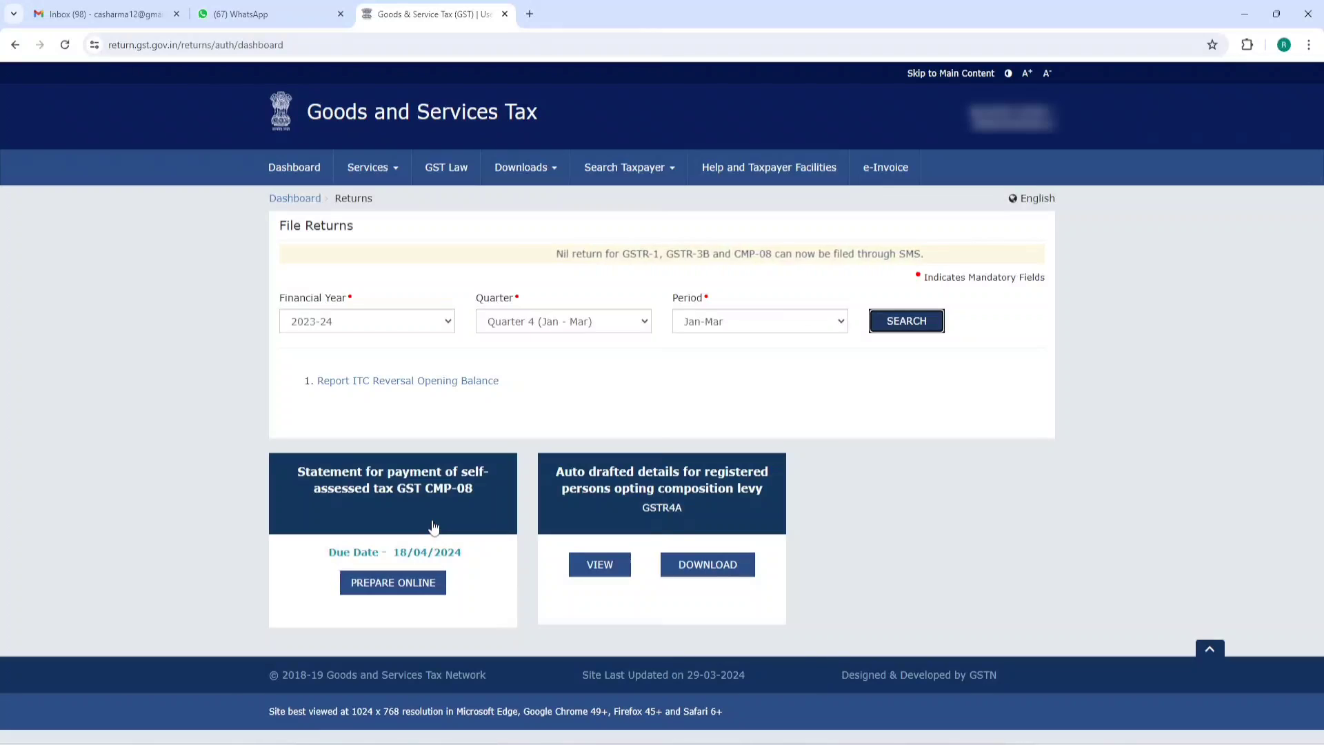
left_click(374, 586)
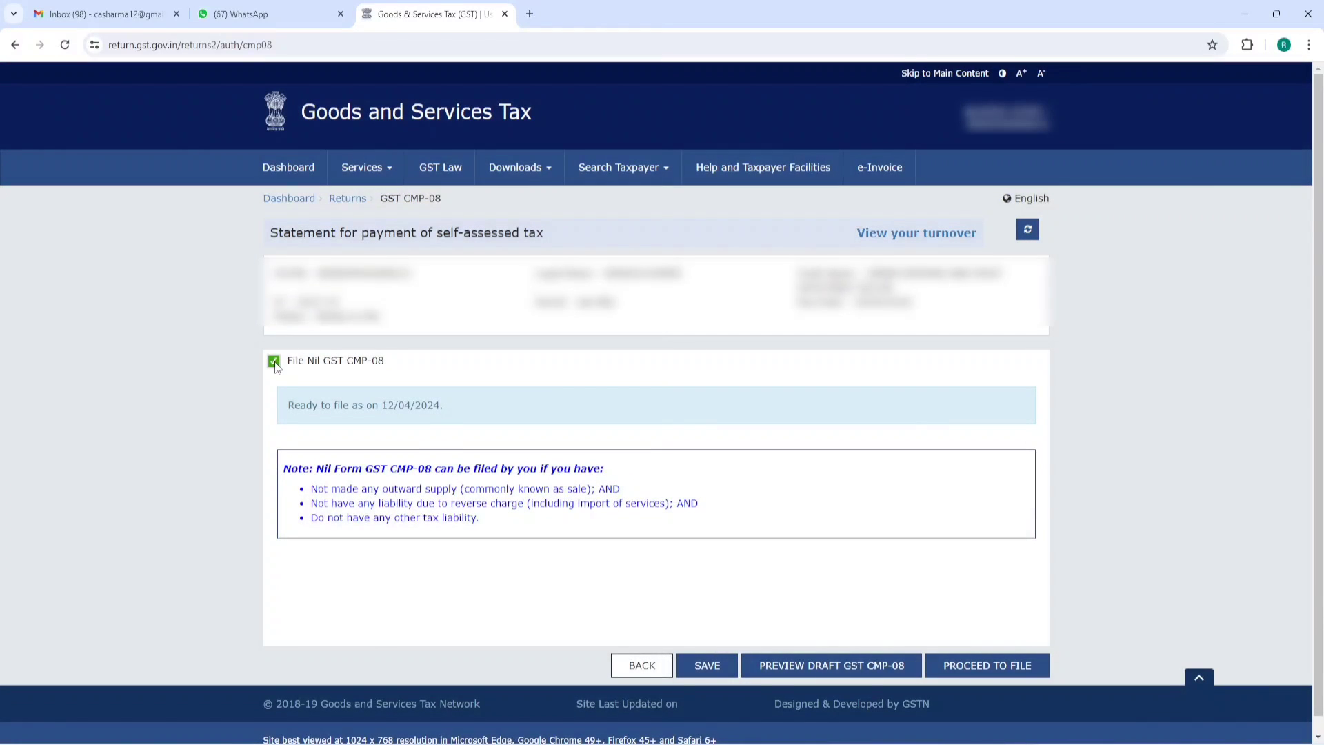
- Untick nil filing to show the liability table and select row 1's outward supplies Value field
left_click(273, 362)
scroll(465, 318, "down", 2)
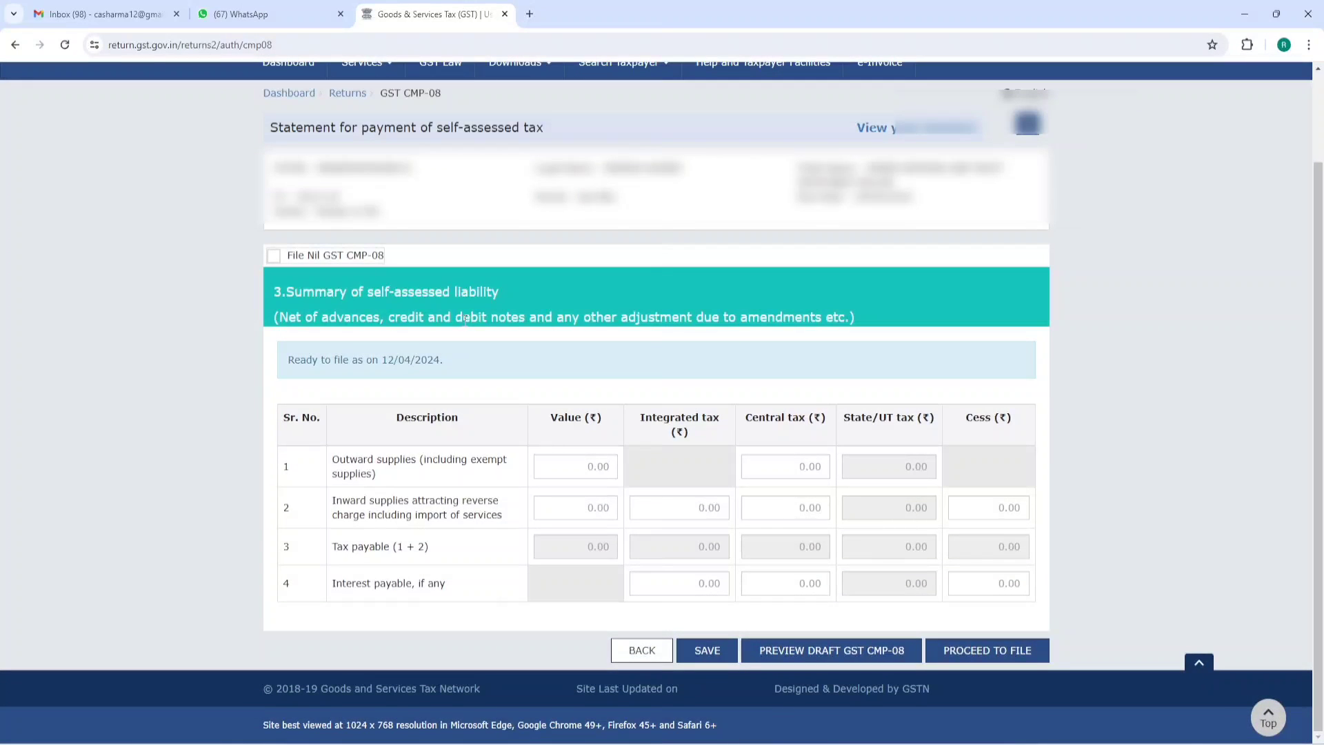
left_click_drag(288, 292, 493, 295)
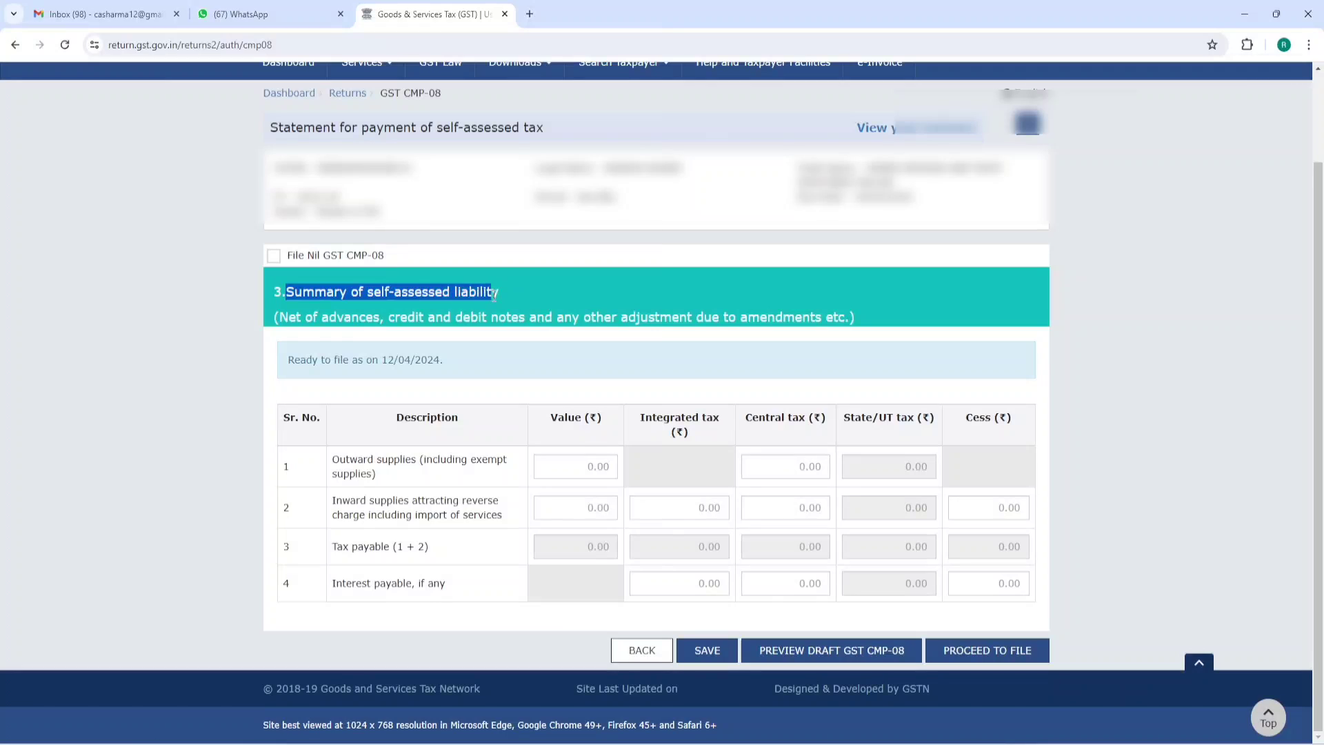
left_click_drag(280, 317, 861, 326)
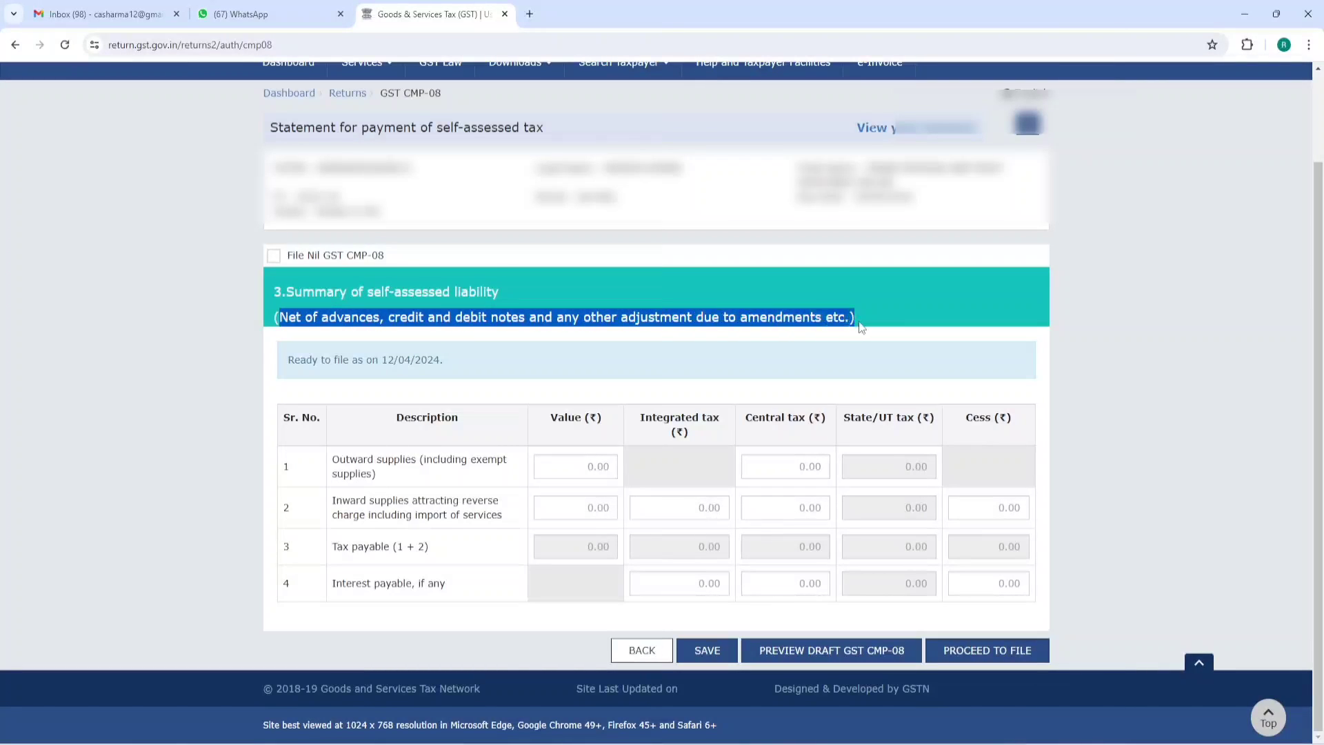
left_click(885, 308)
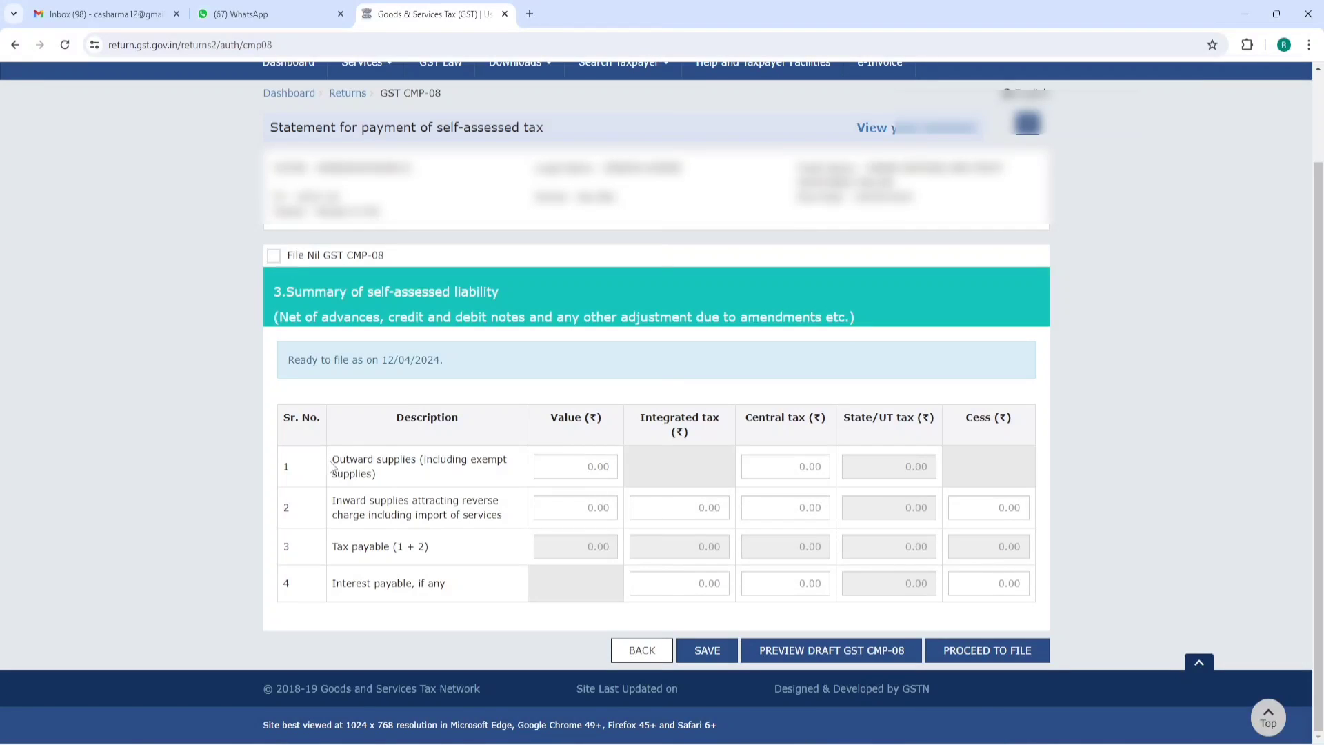
left_click_drag(332, 467, 408, 465)
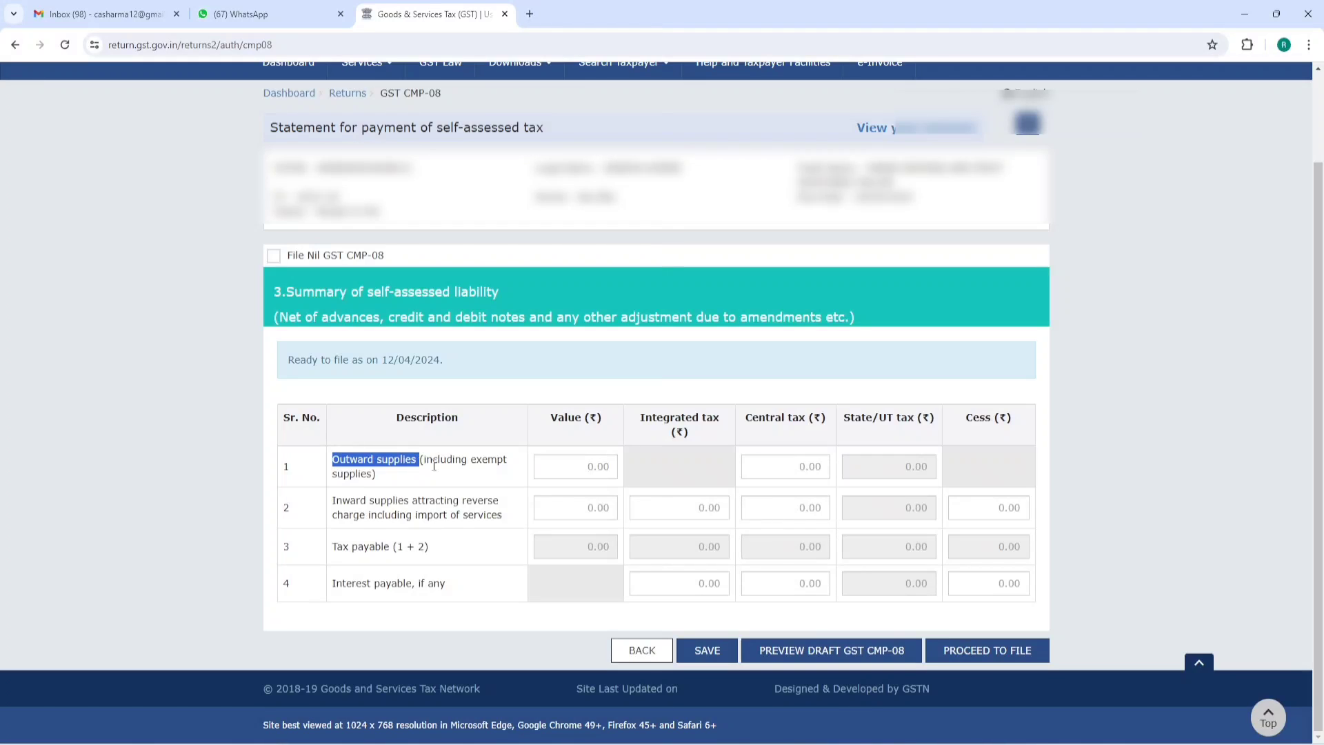
left_click_drag(434, 467, 514, 484)
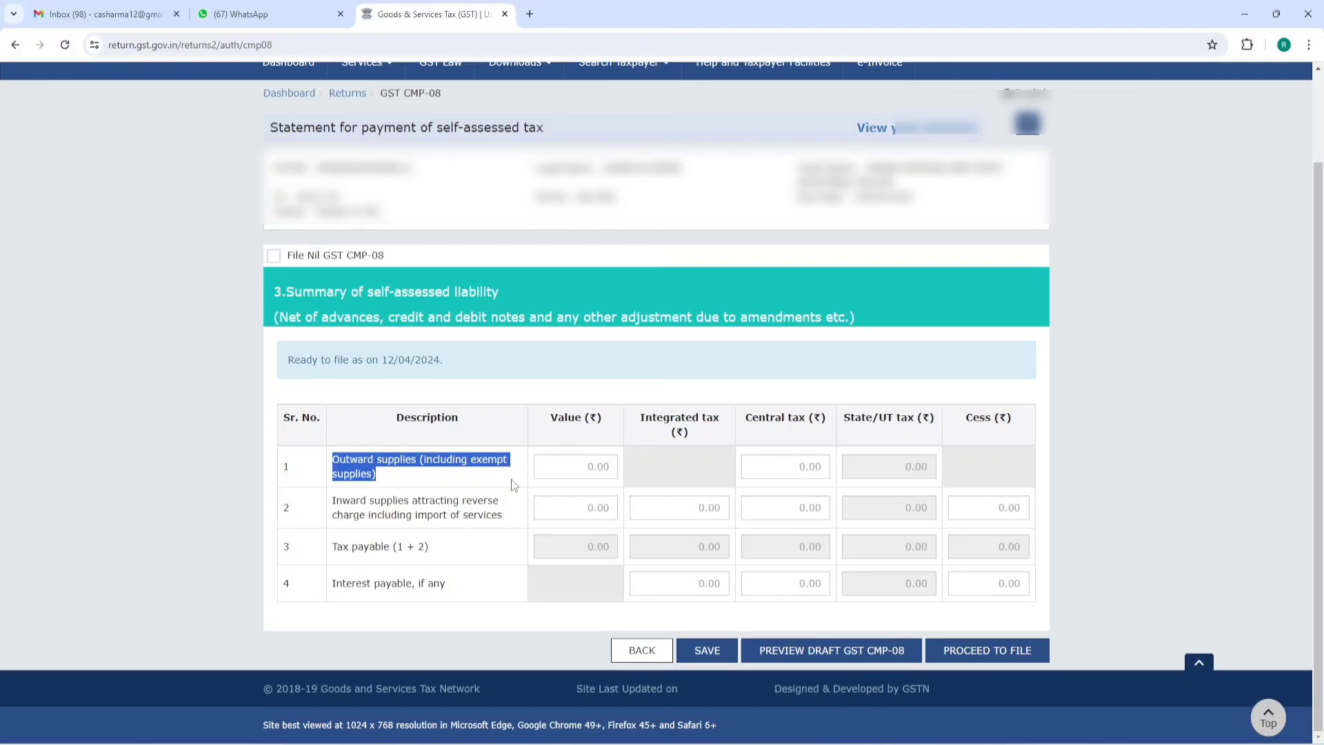
left_click(487, 460)
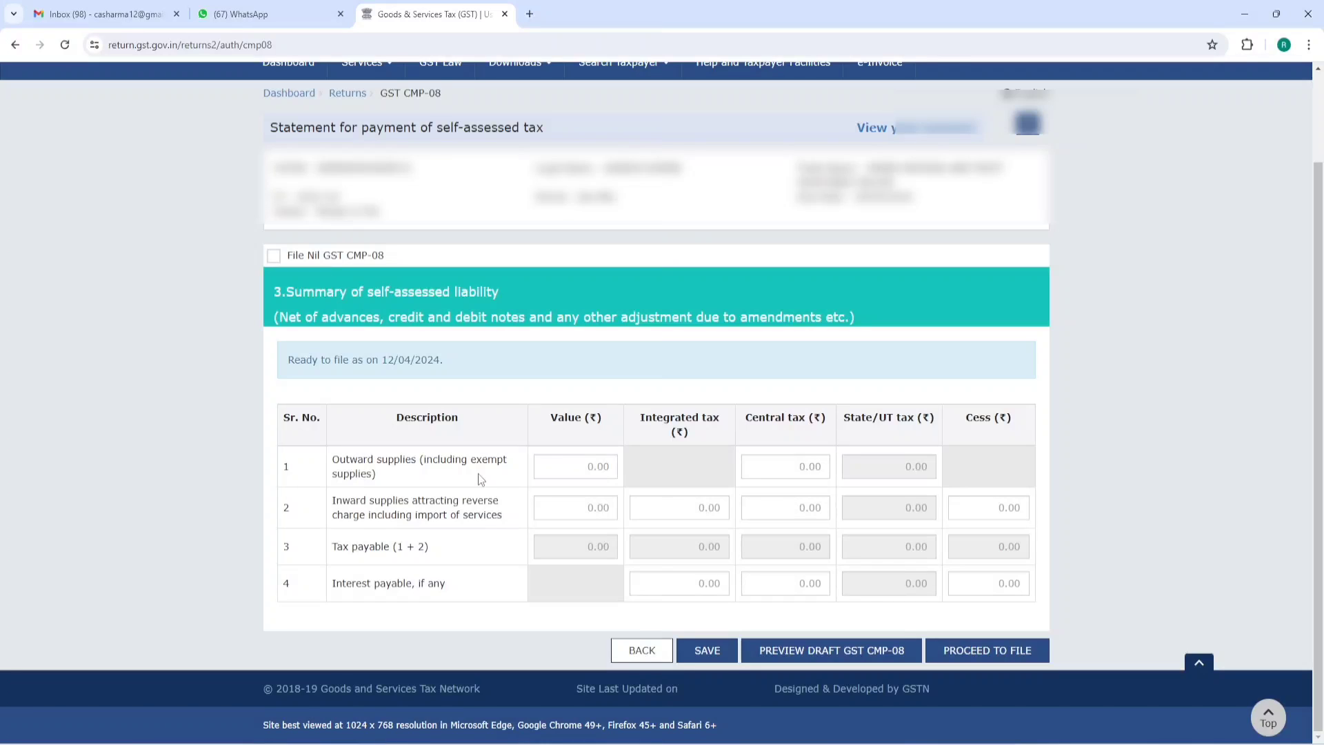
left_click(573, 469)
- In the Word notes, highlight the quarter heading, taxable 2,59,200, exempted 2,53,100 and total 5,12,300
key("alt+Tab")
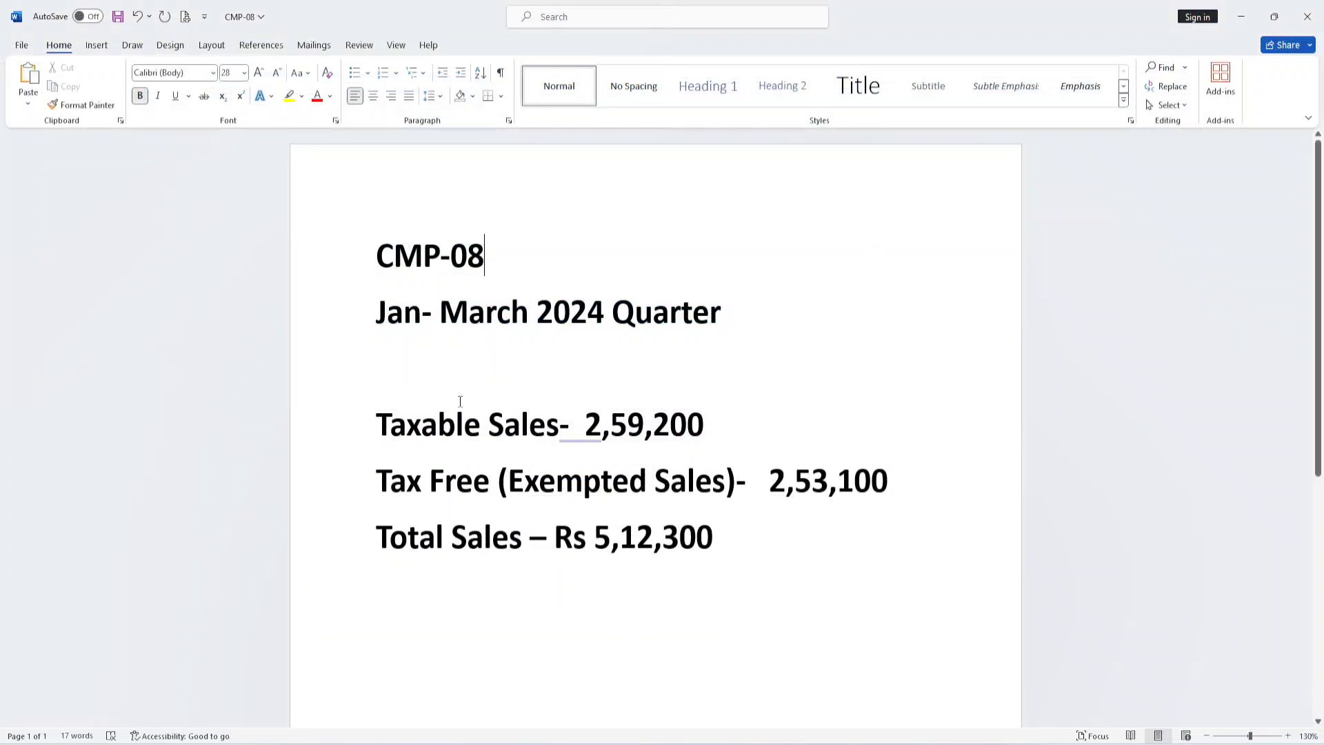
left_click_drag(376, 252, 739, 317)
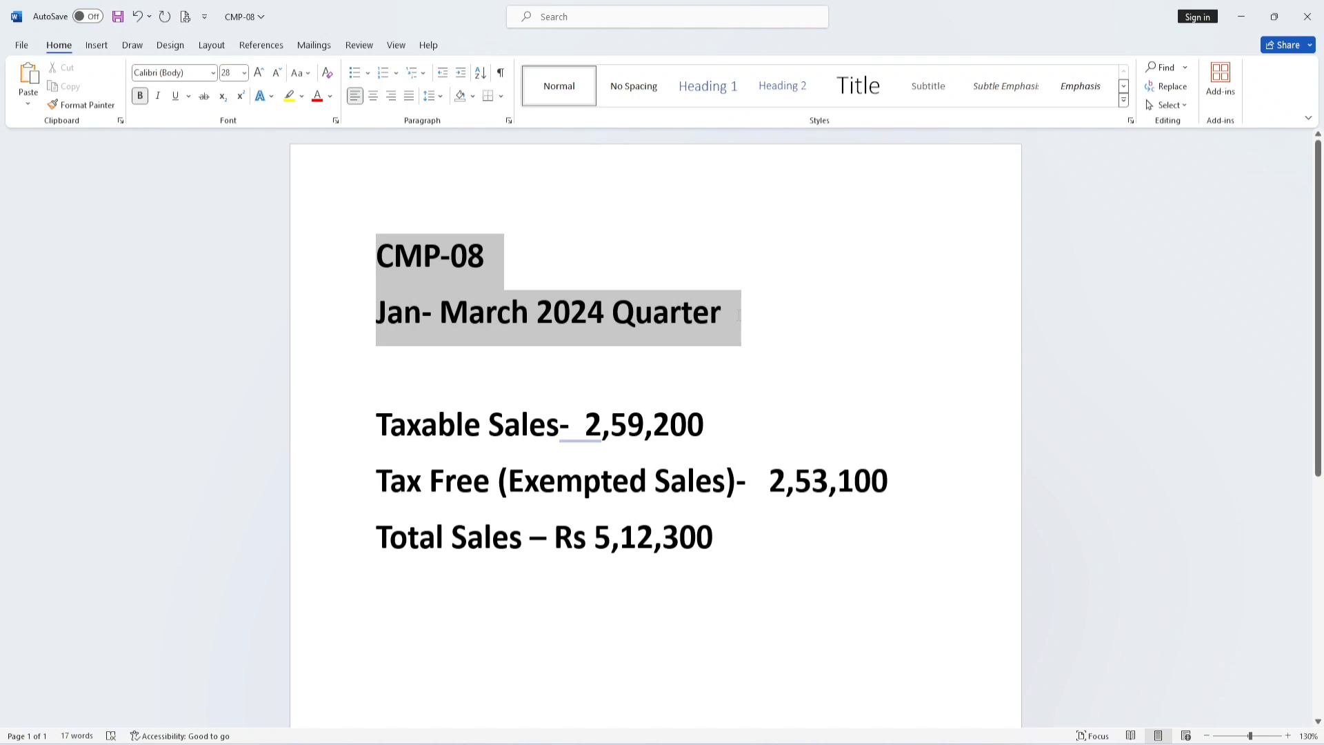
left_click(842, 218)
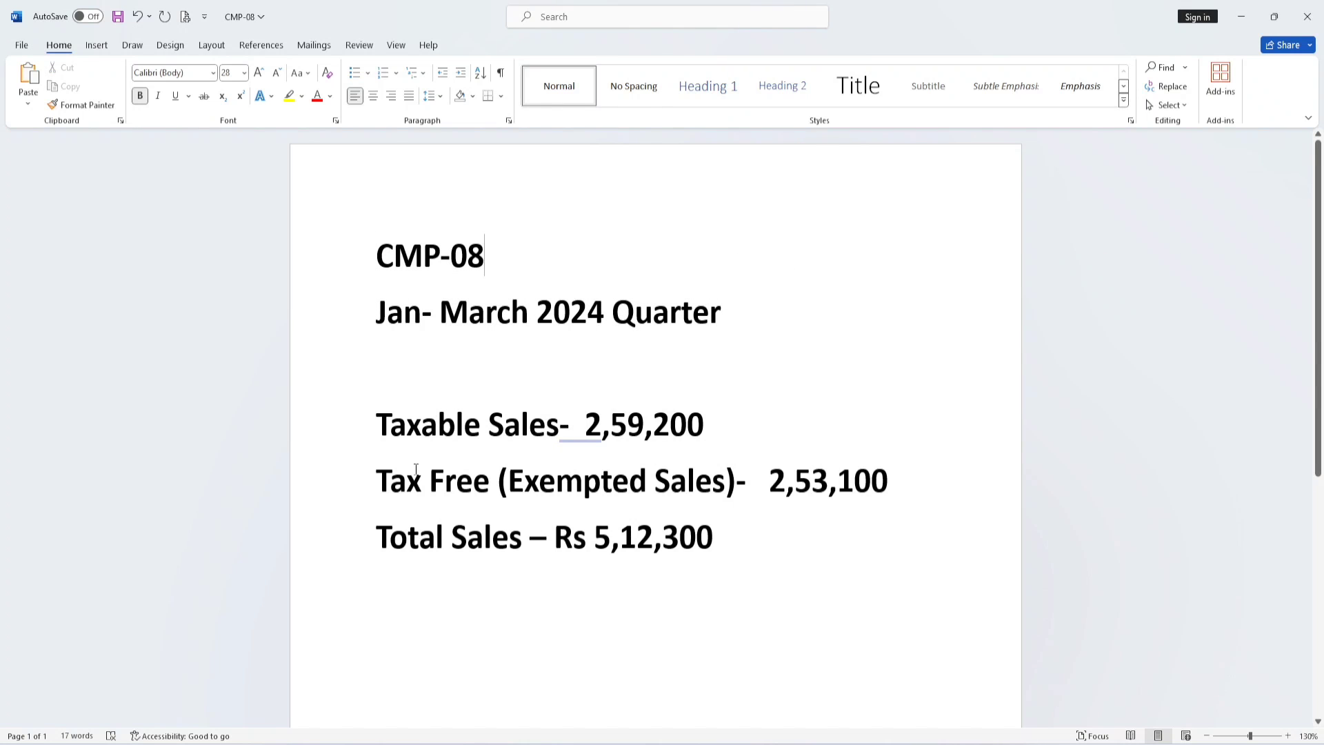
left_click_drag(384, 422, 683, 424)
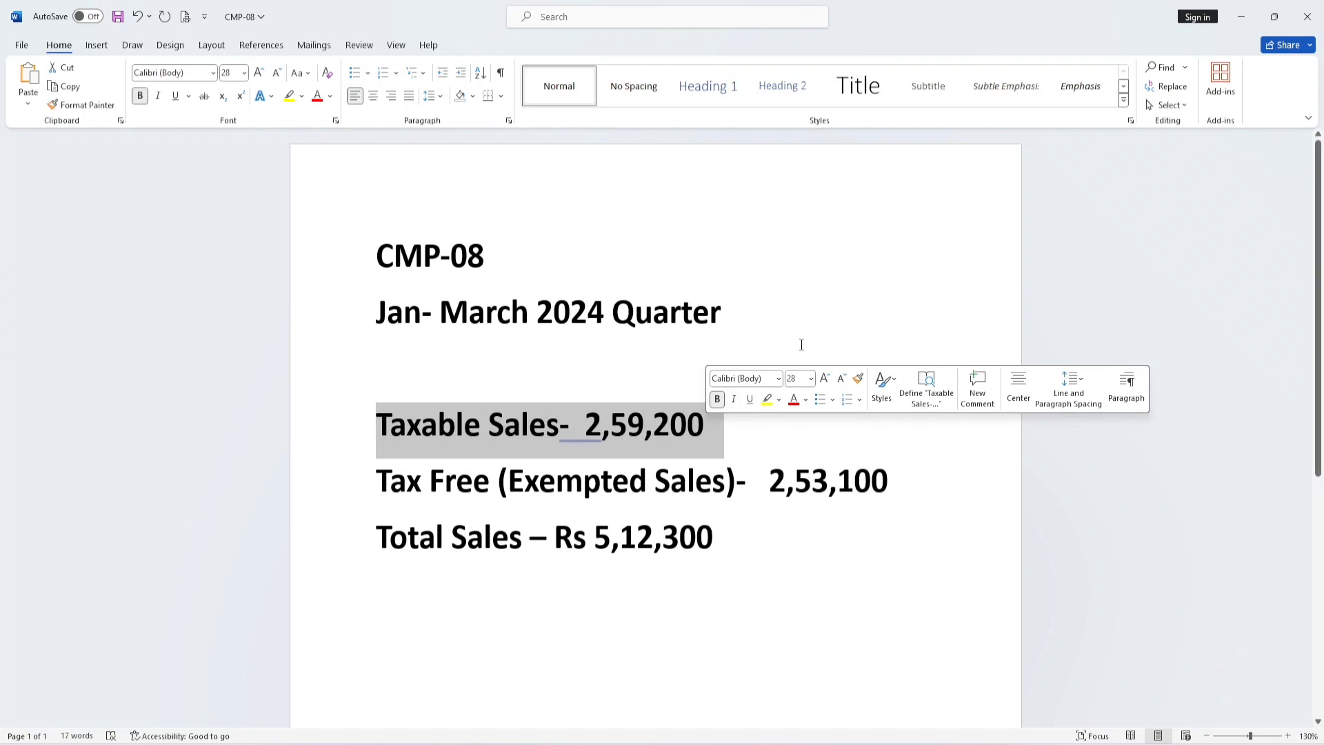
left_click(804, 325)
left_click_drag(376, 489, 921, 483)
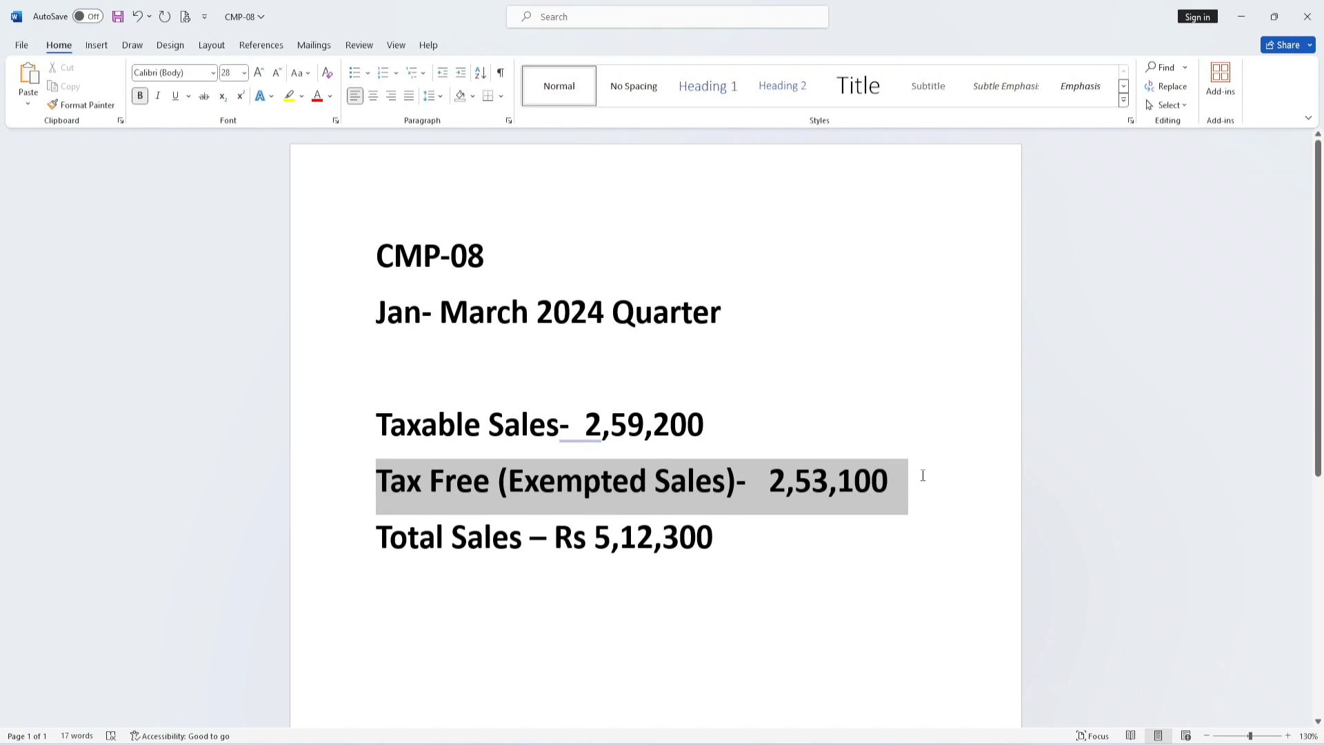
left_click(874, 362)
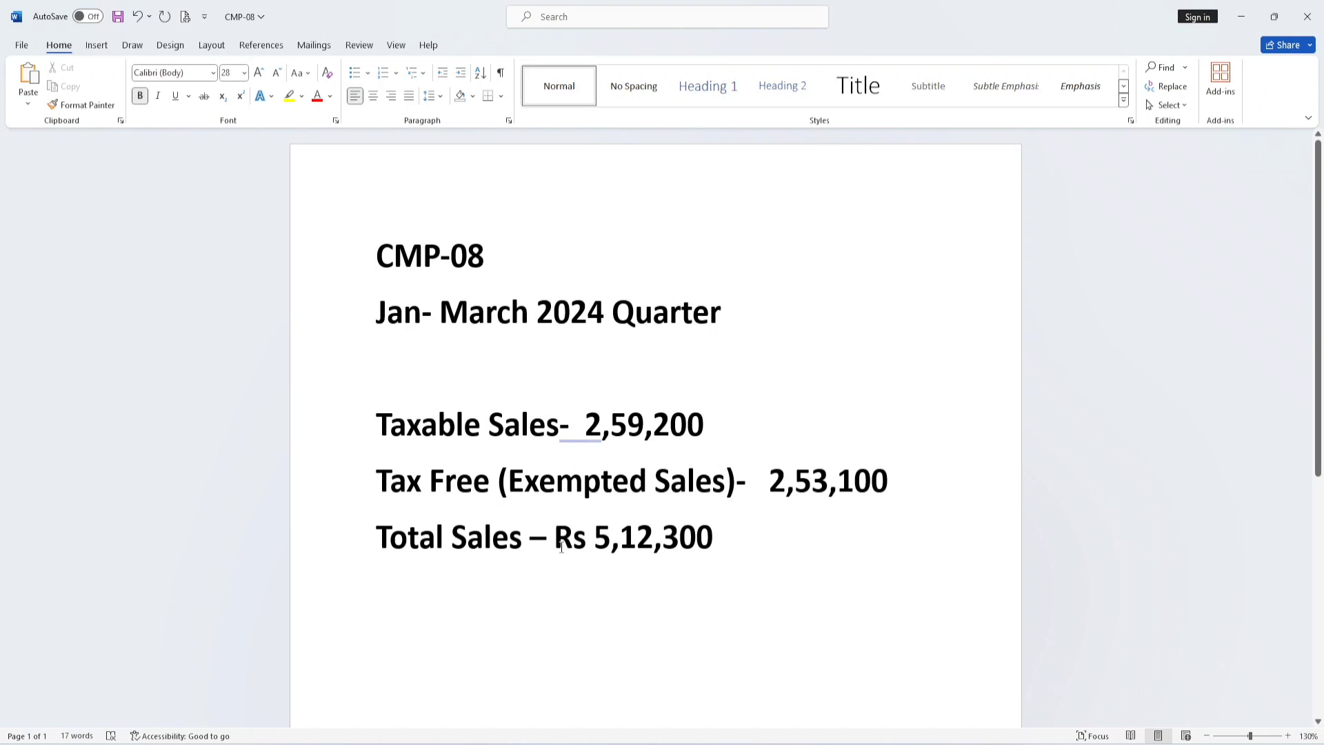
left_click_drag(597, 537, 716, 536)
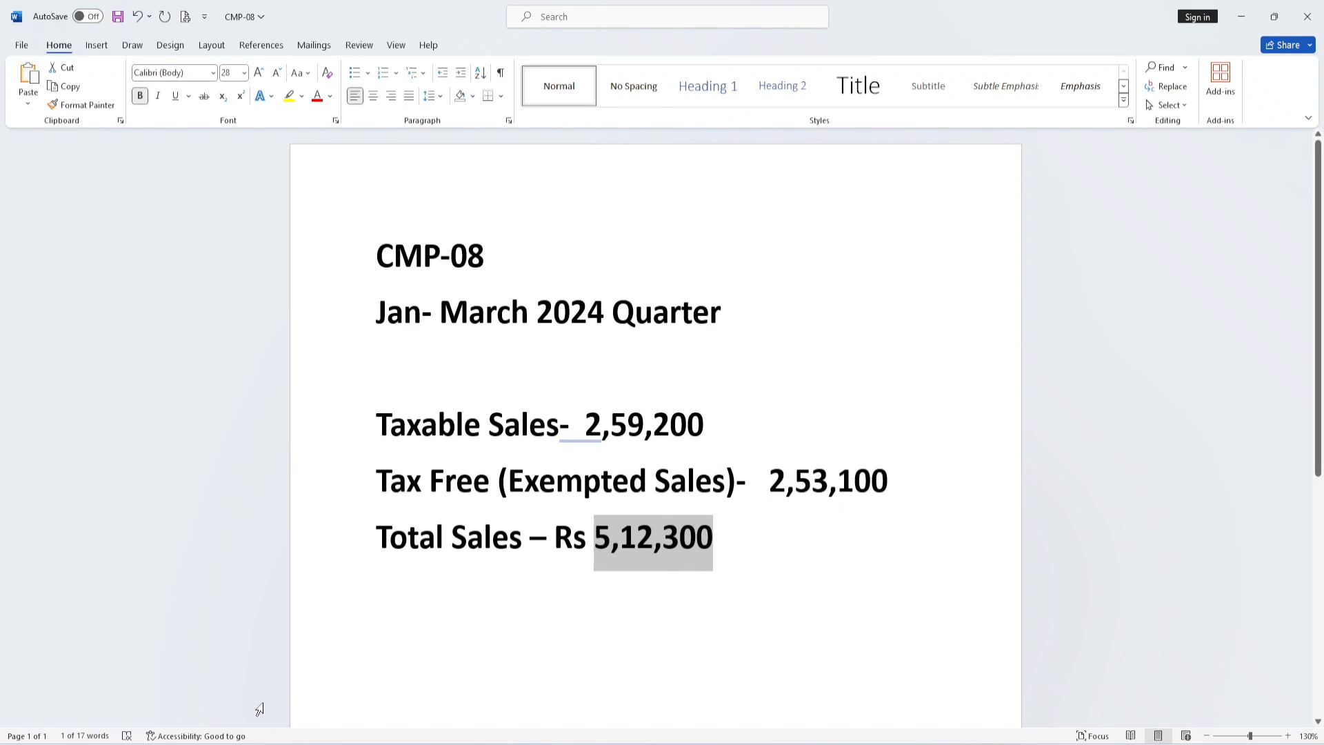
- Enter 512300 as the row 1 outward supplies value in the CMP-08 form
key("alt+Tab")
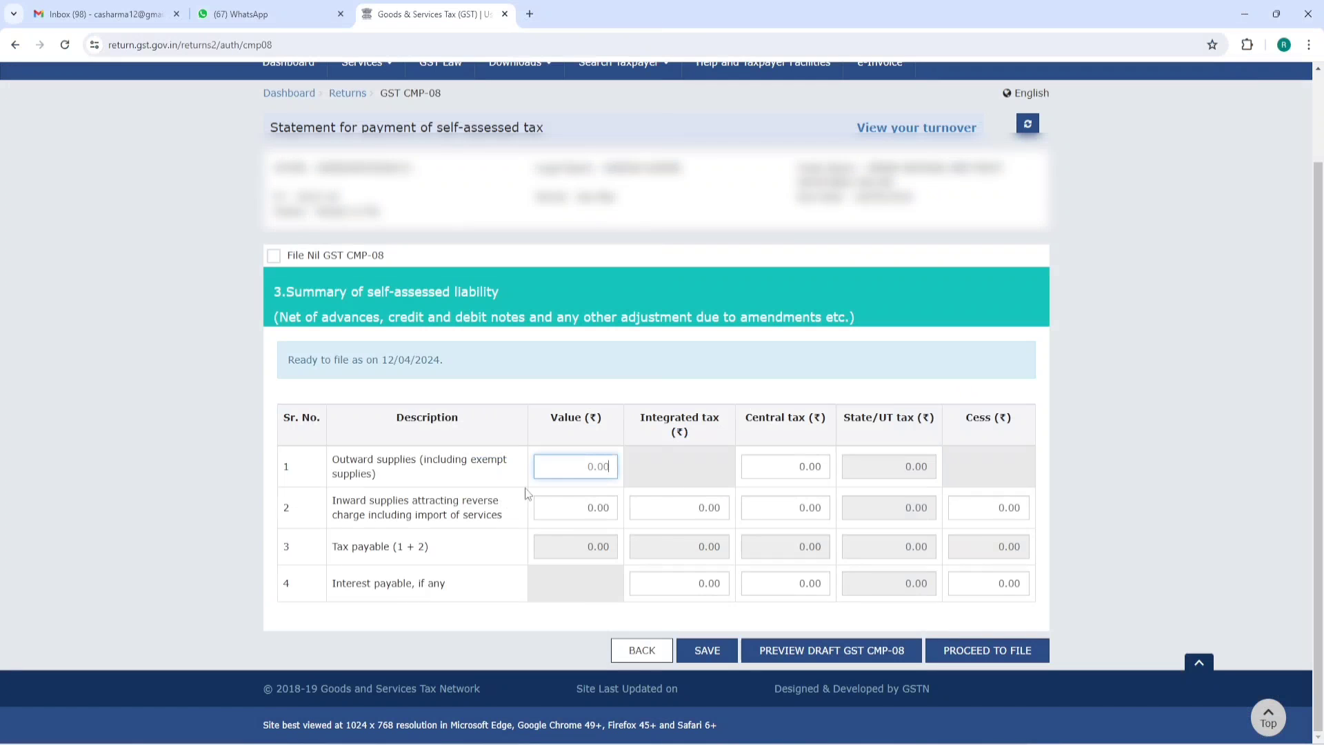
type("512300")
left_click(560, 376)
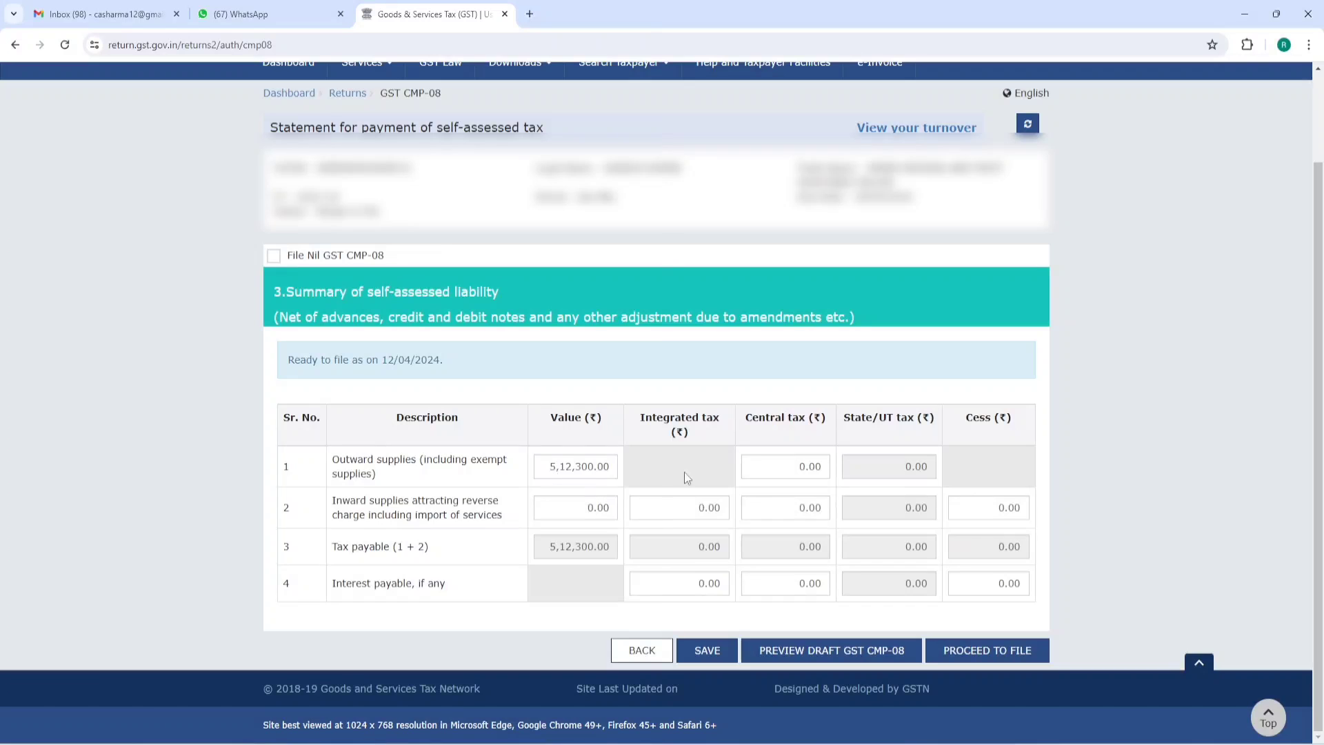
mouse_move(213, 735)
left_click(142, 653)
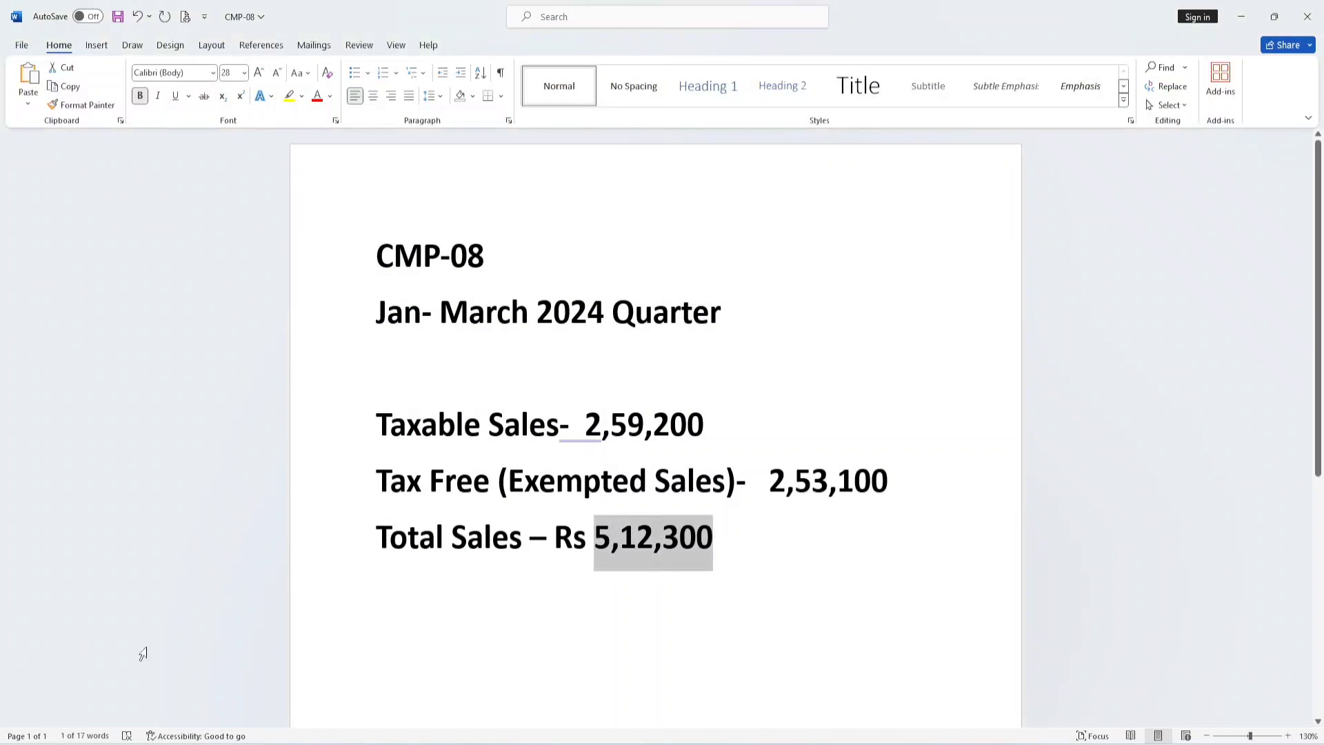
- In Calculator, compute 1% of taxable sales 259200, correcting a mistyped 559200, giving 2,592
key("alt+Tab")
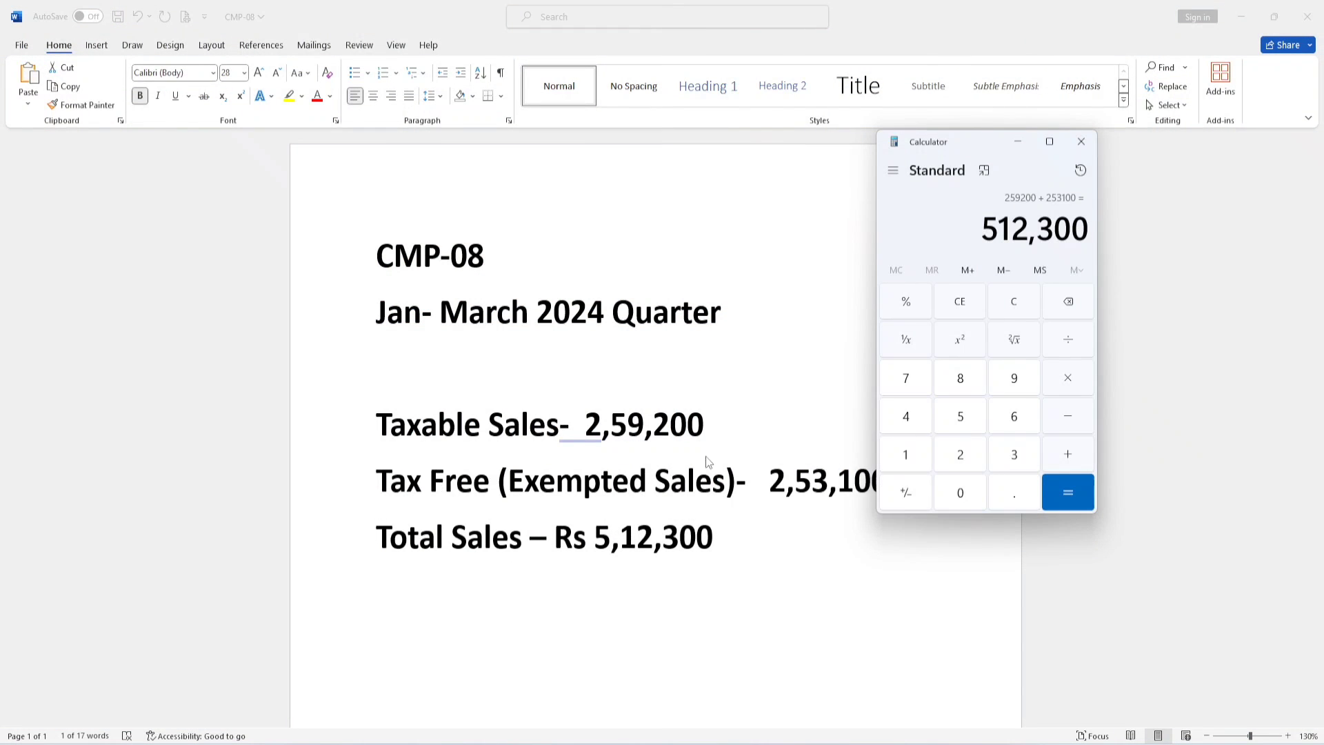
key("Escape")
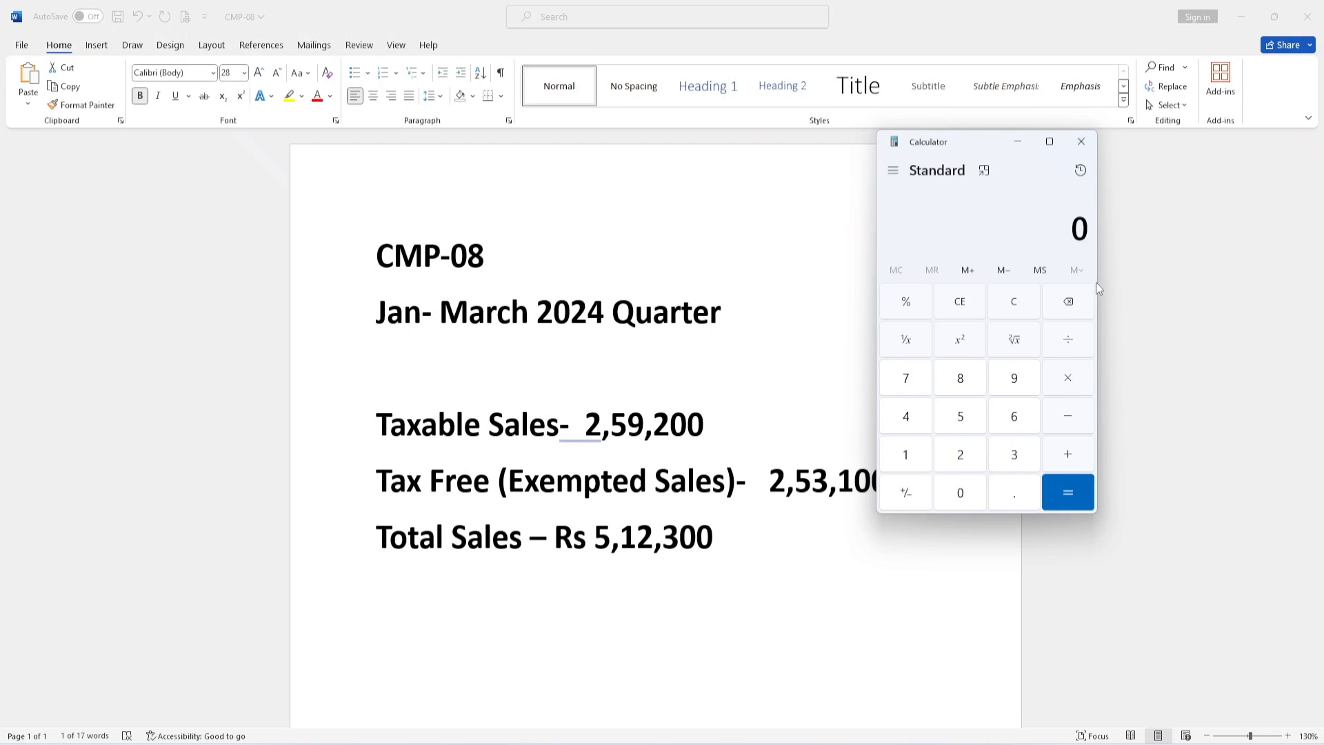
key("5")
key("BackSpace")
type("559200")
type("*0.01")
key("Return")
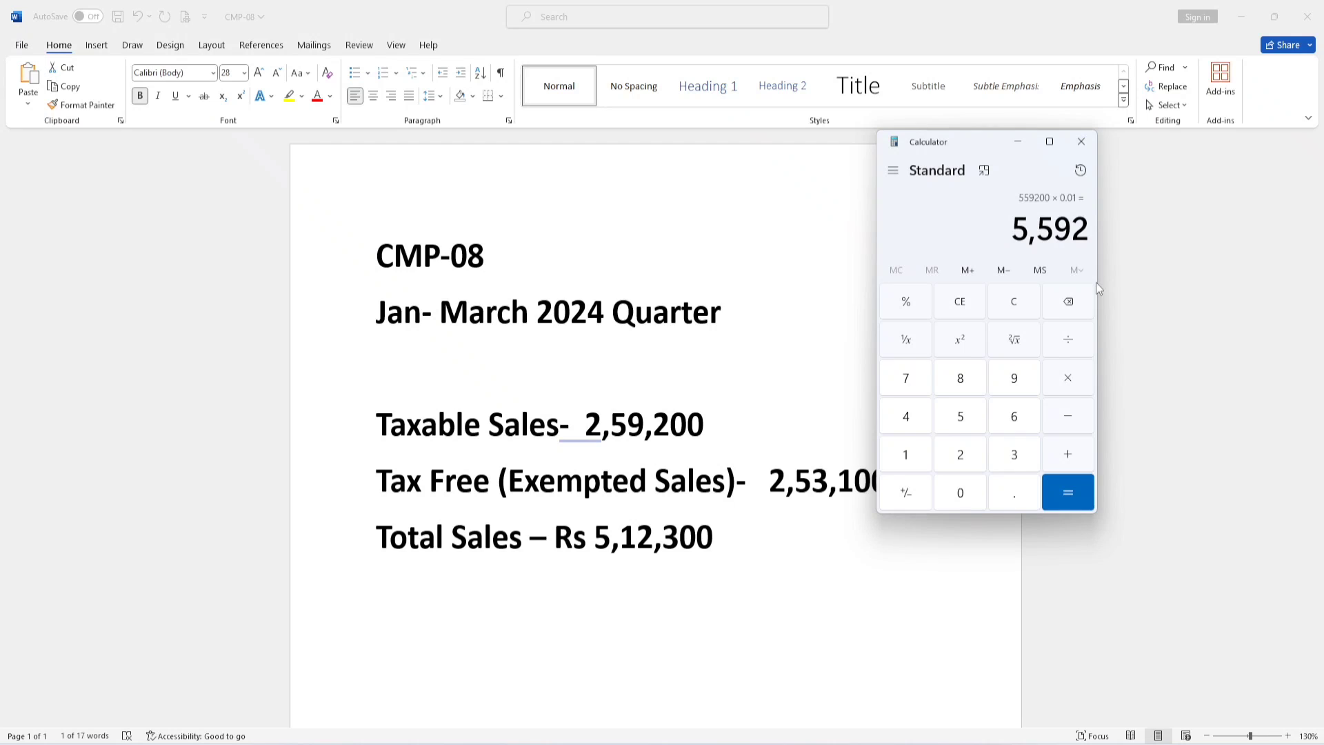
key("Escape")
type("25")
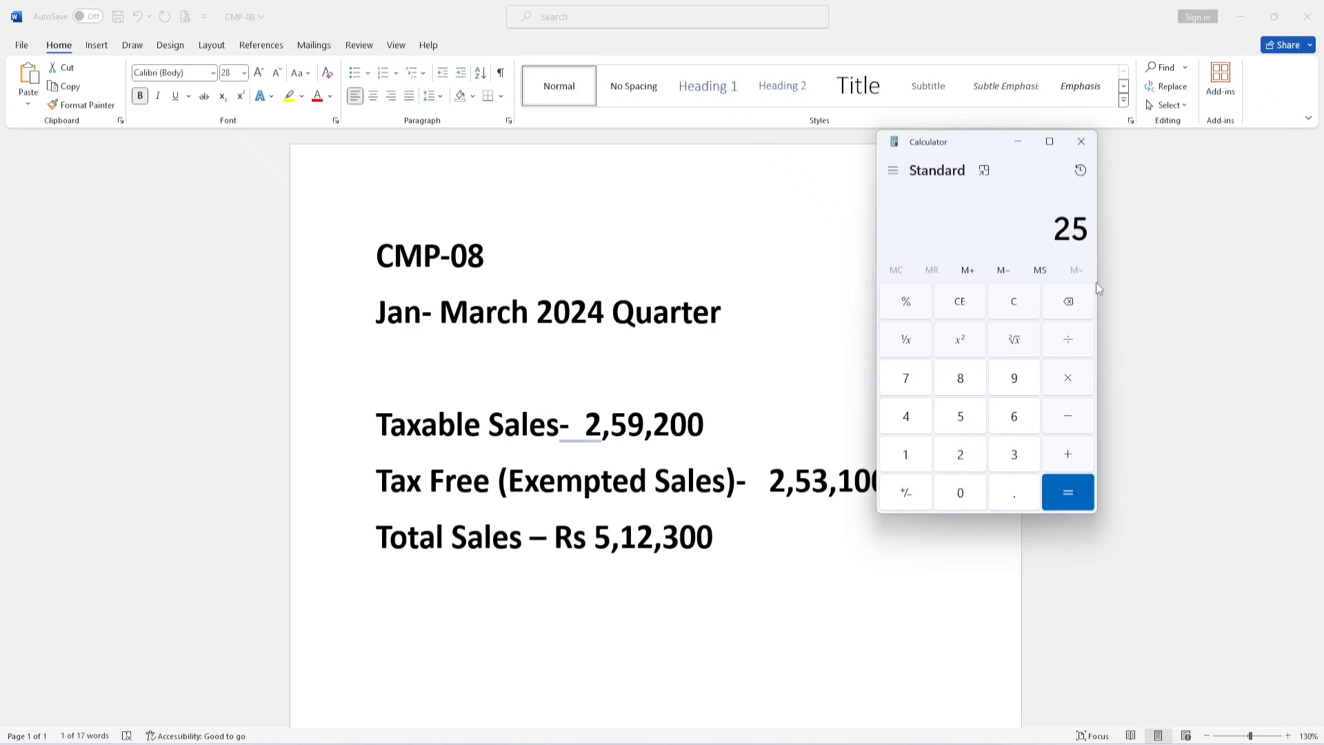
type("9200*0.01")
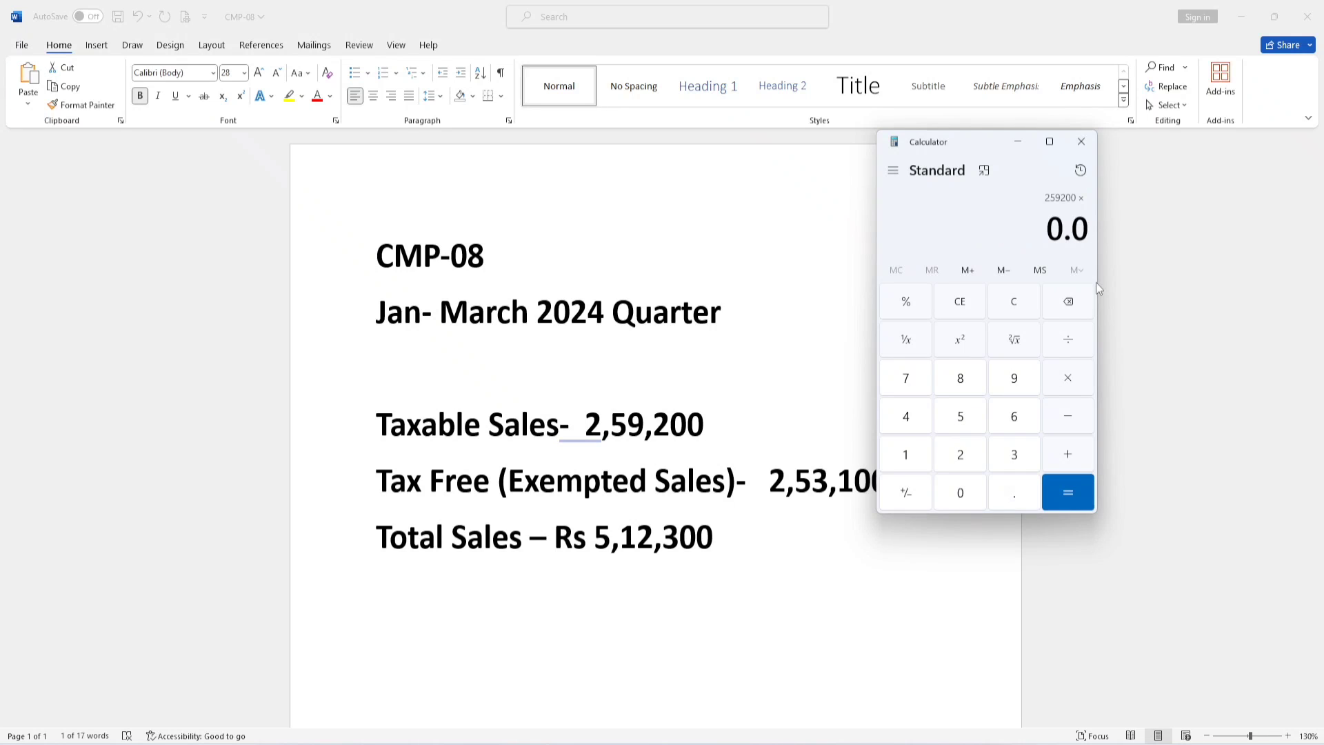
key("Return")
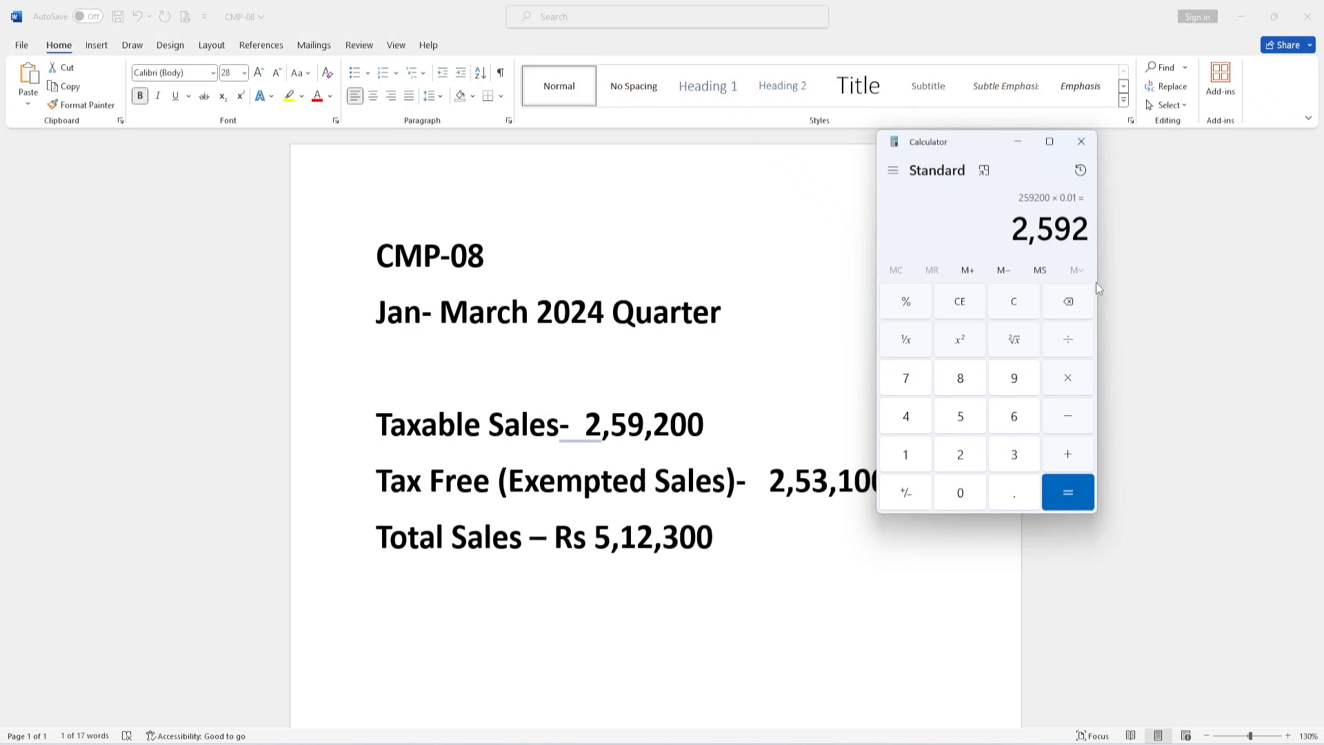
- Halve 2,592 to get 1,296 and return to the CMP-08 form
key("slash")
key("2")
key("Return")
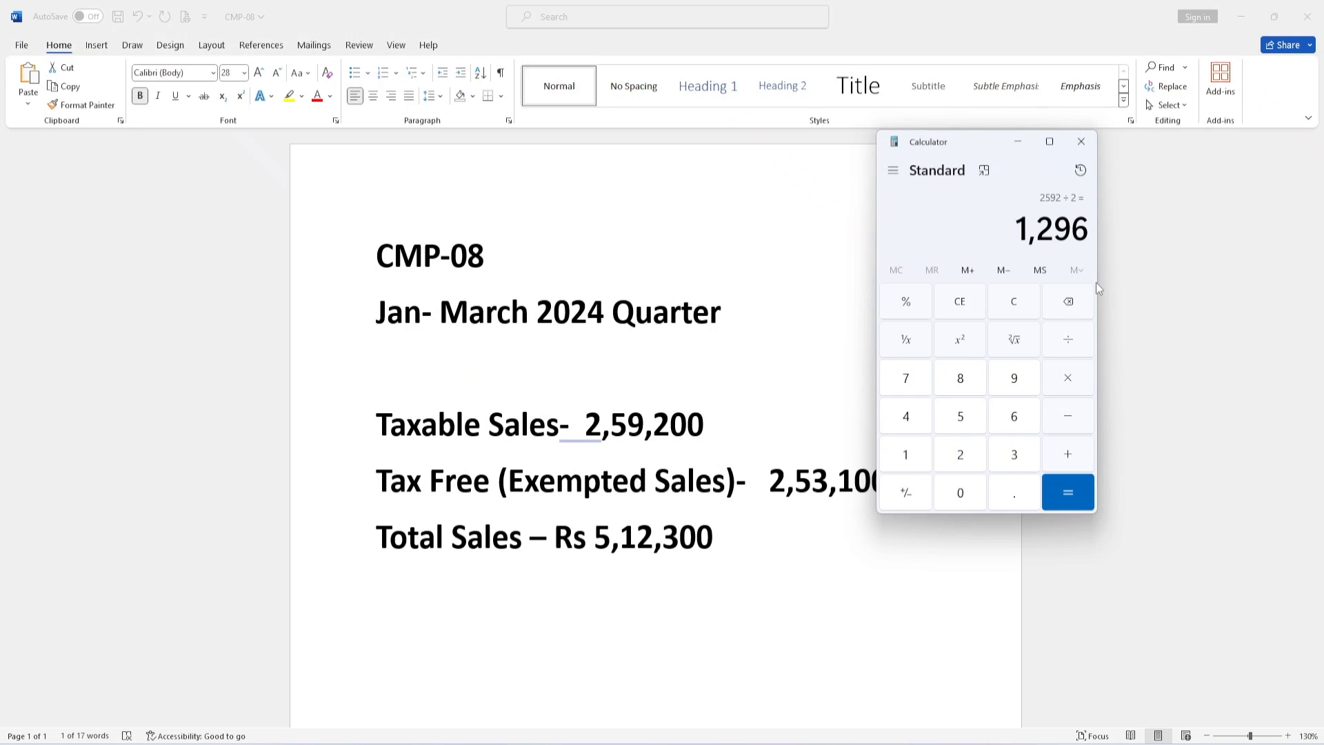
left_click_drag(1023, 239, 1090, 233)
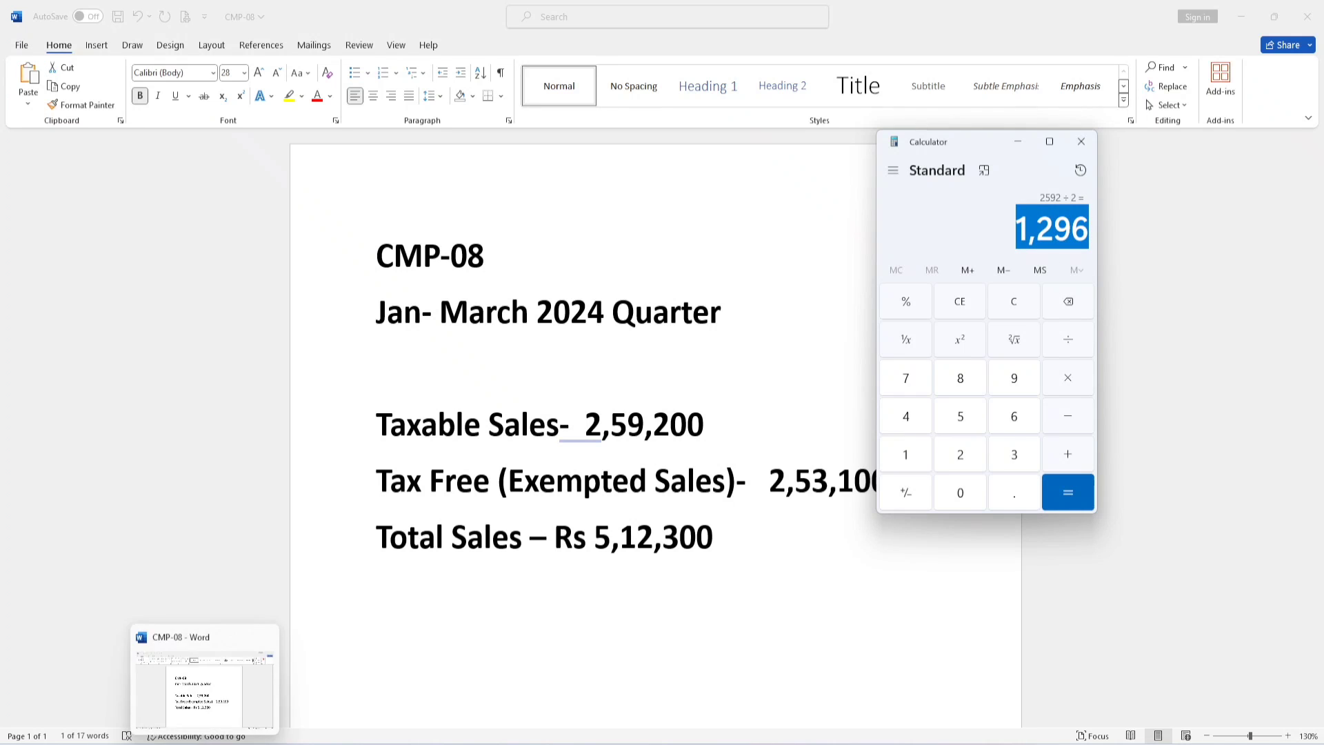
left_click(204, 743)
left_click(276, 743)
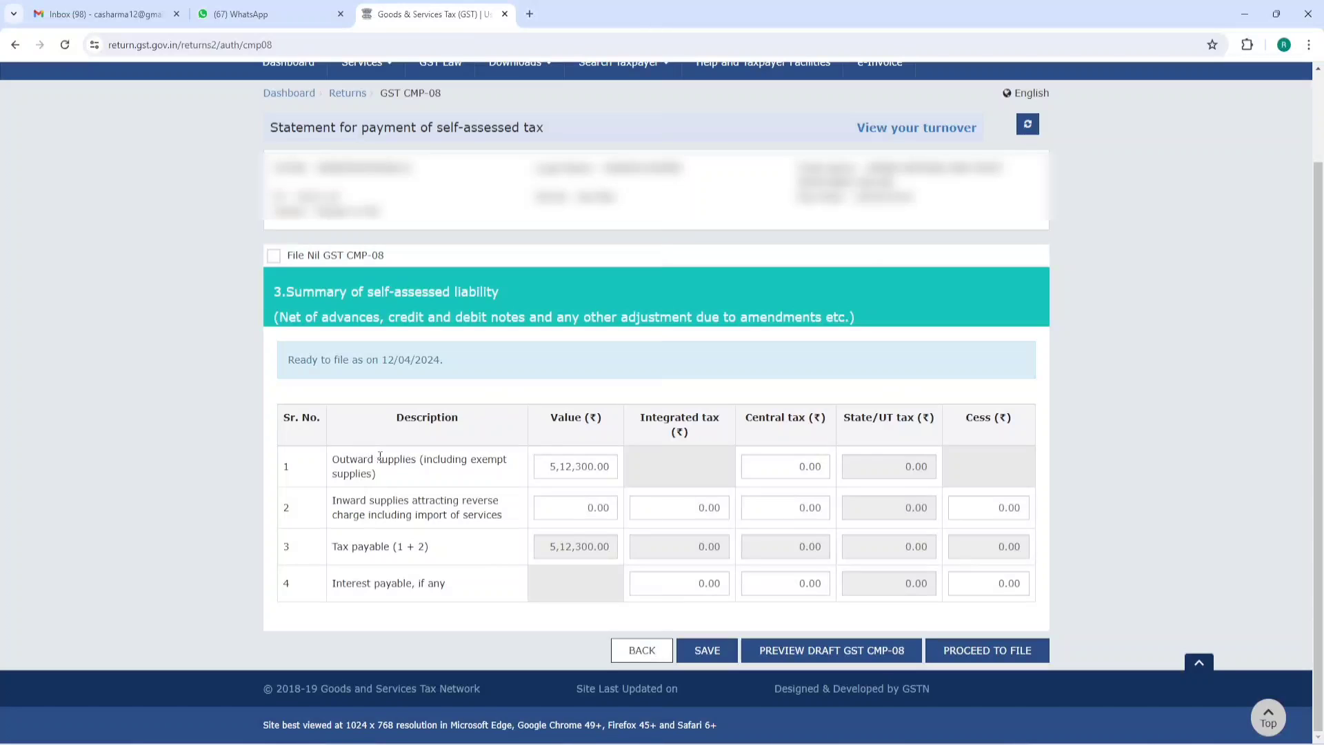
- Enter 1296 as central tax for outward supplies in row 1
left_click(778, 473)
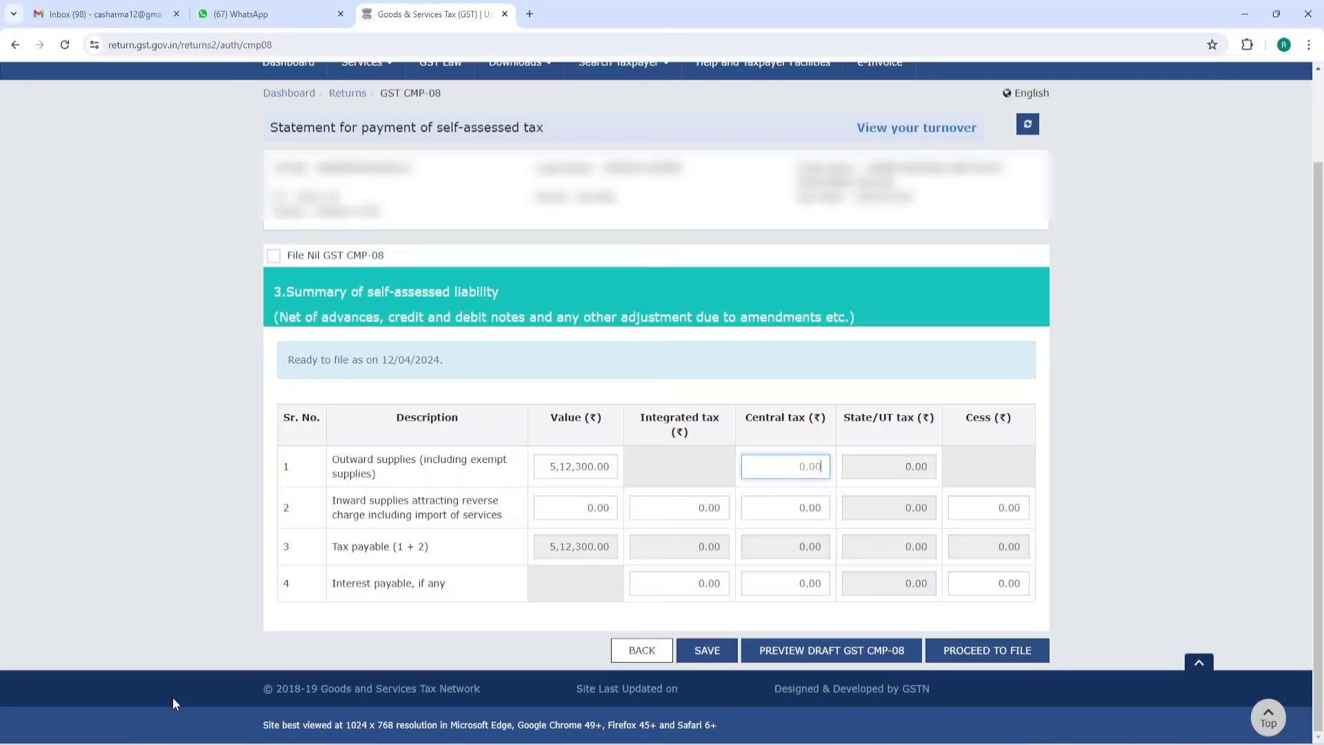
key("alt+Tab")
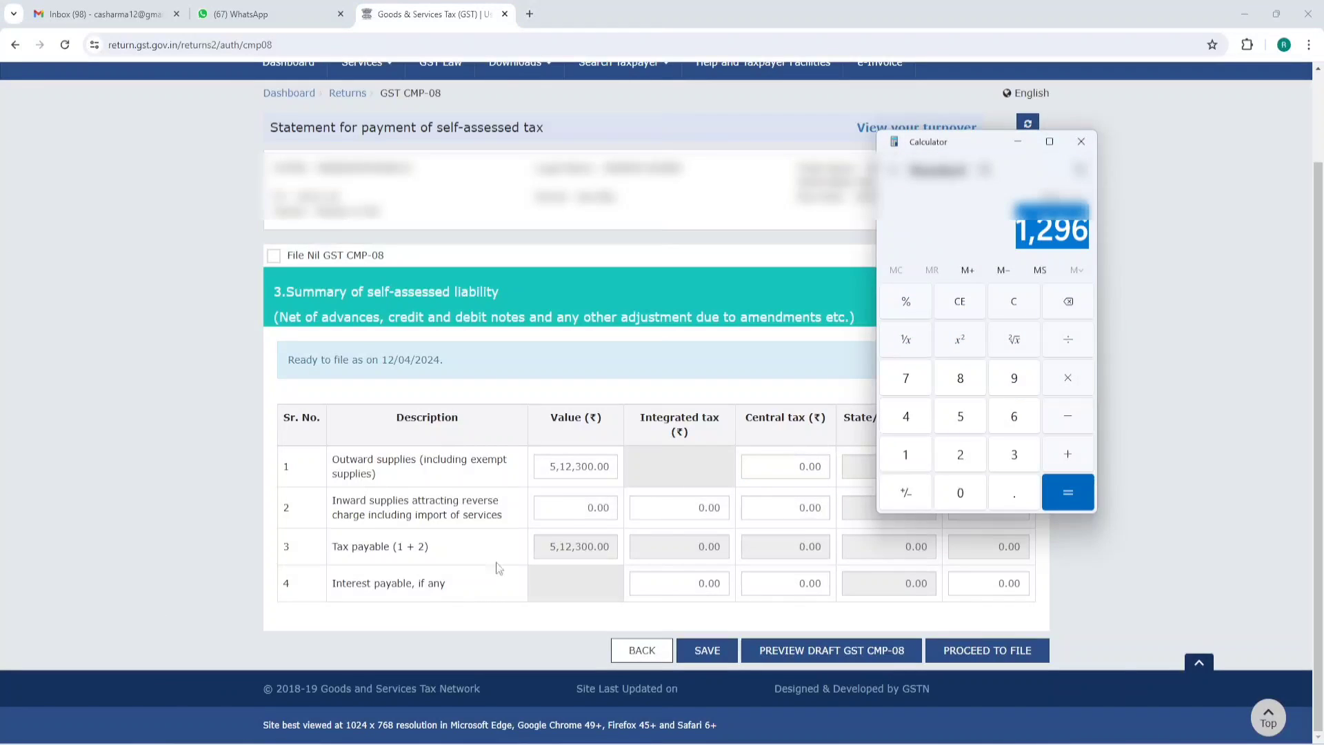
left_click(762, 475)
type("1296")
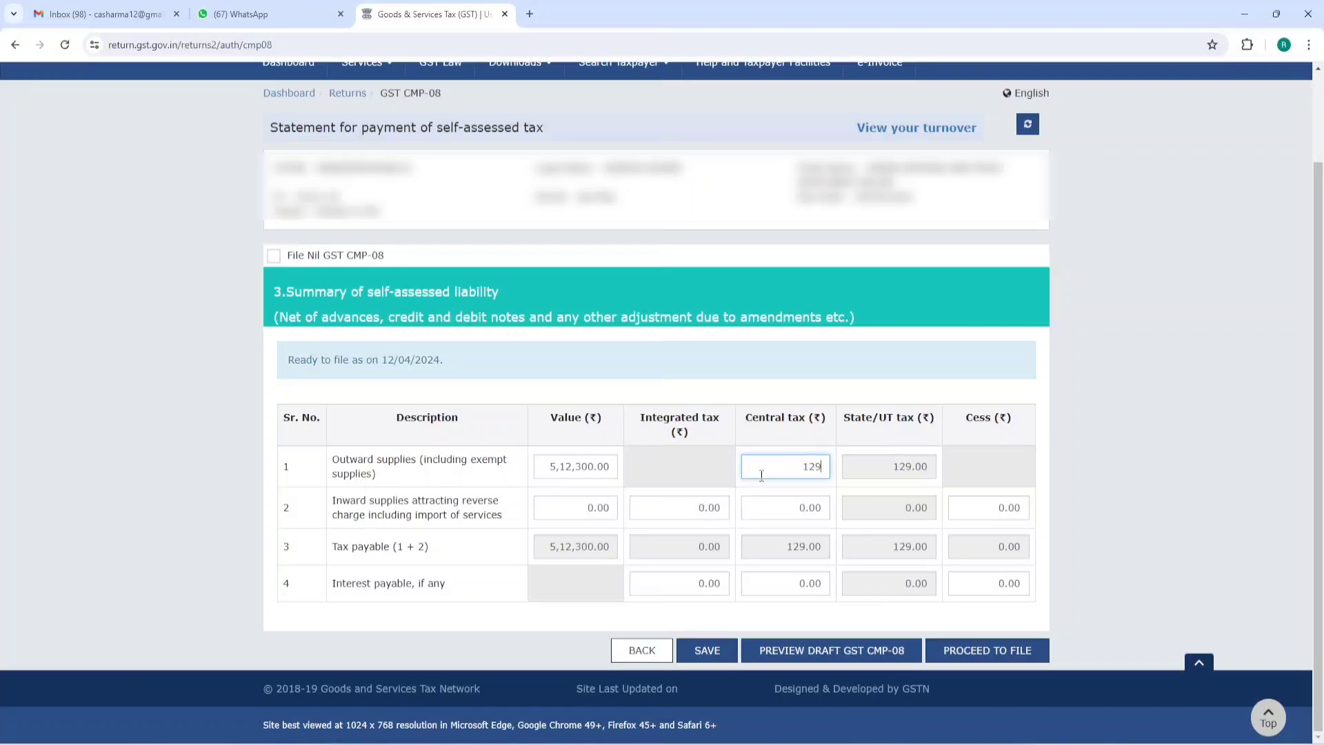
left_click(1140, 374)
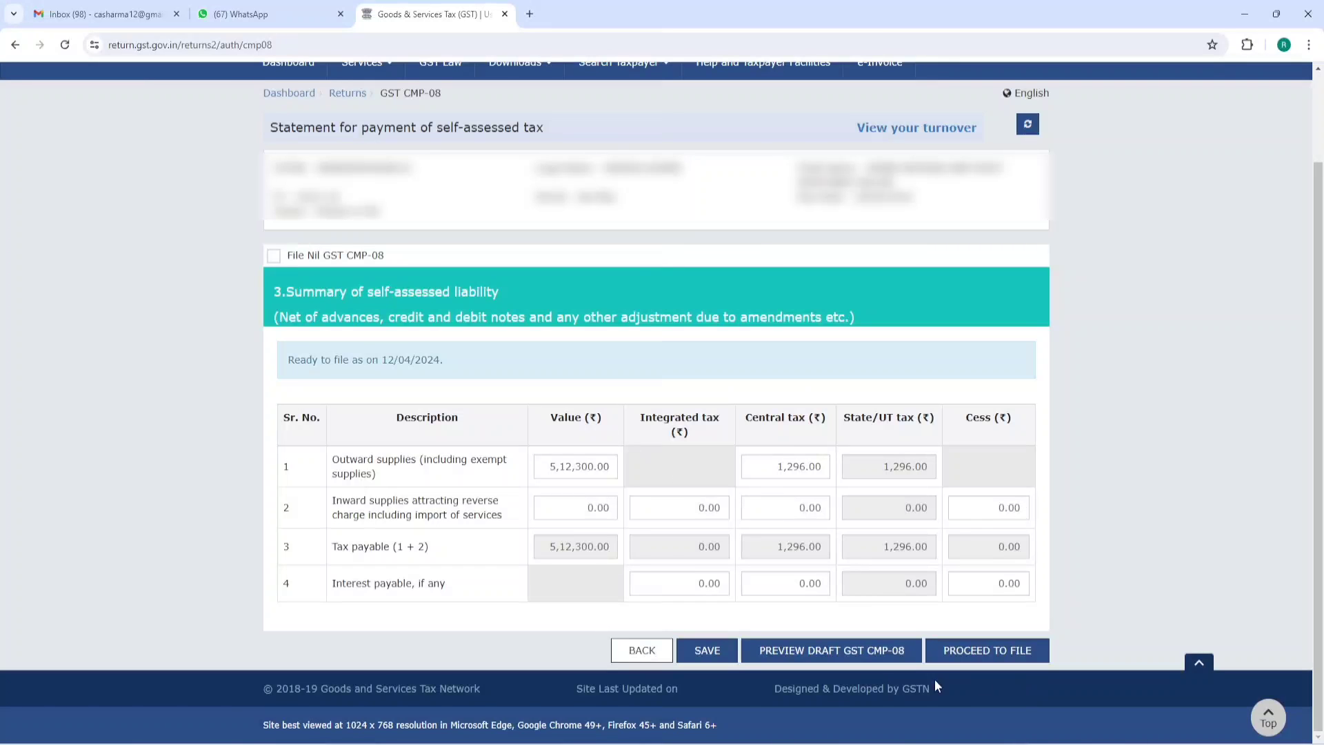
- Save the CMP-08 draft, refresh, and proceed to file through to the Payment of Tax page
left_click(713, 652)
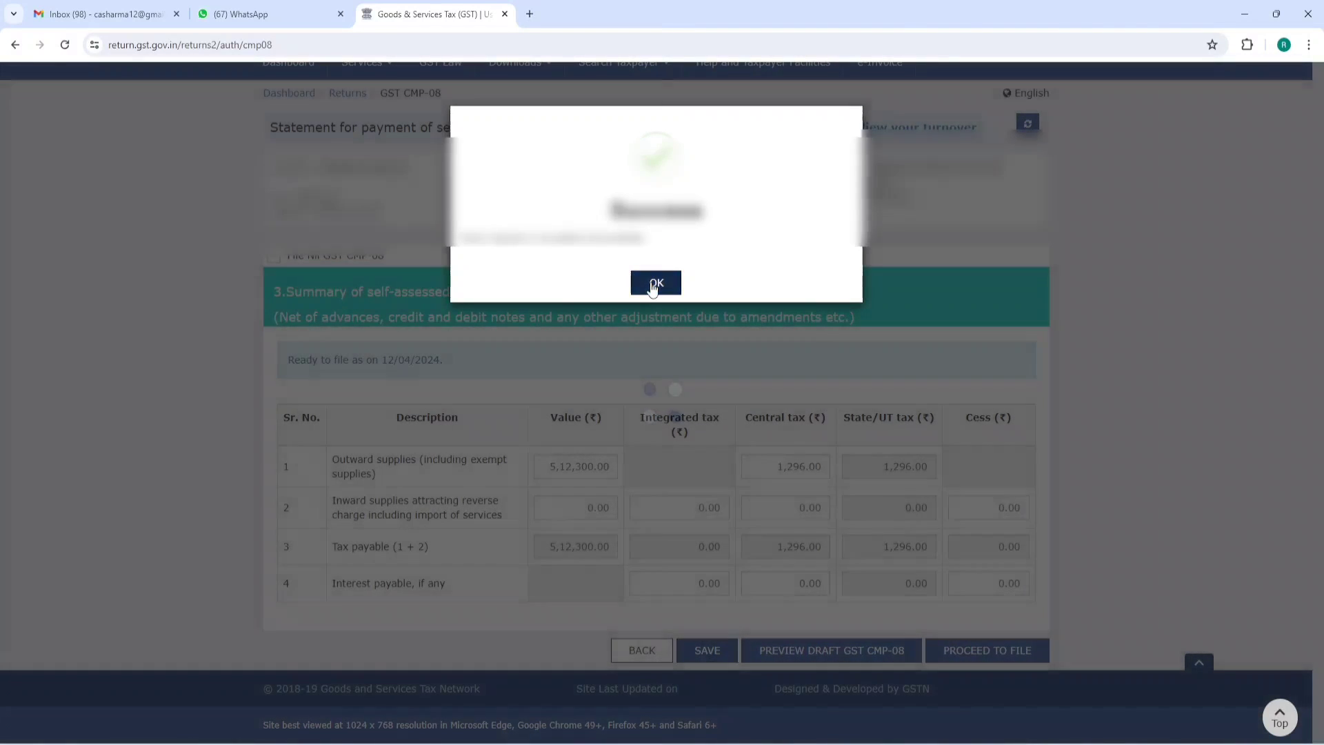
left_click(655, 284)
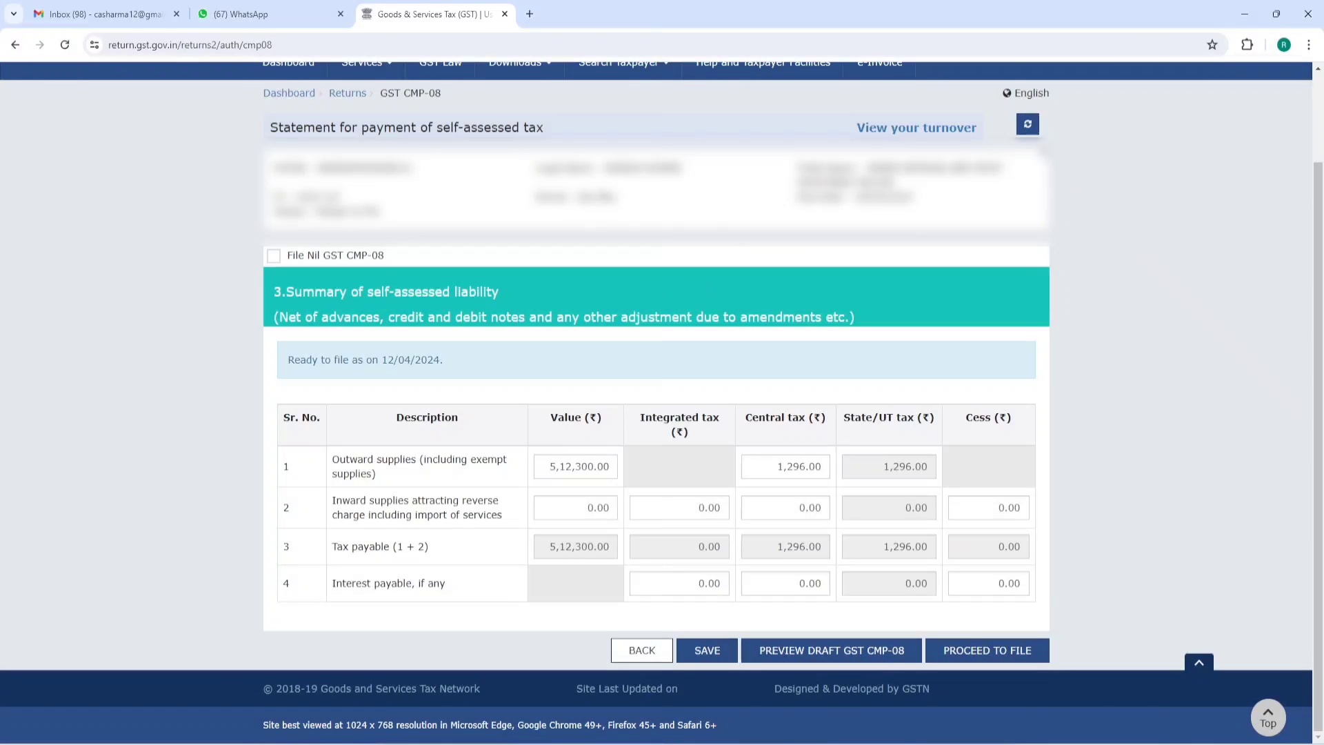
left_click(1027, 125)
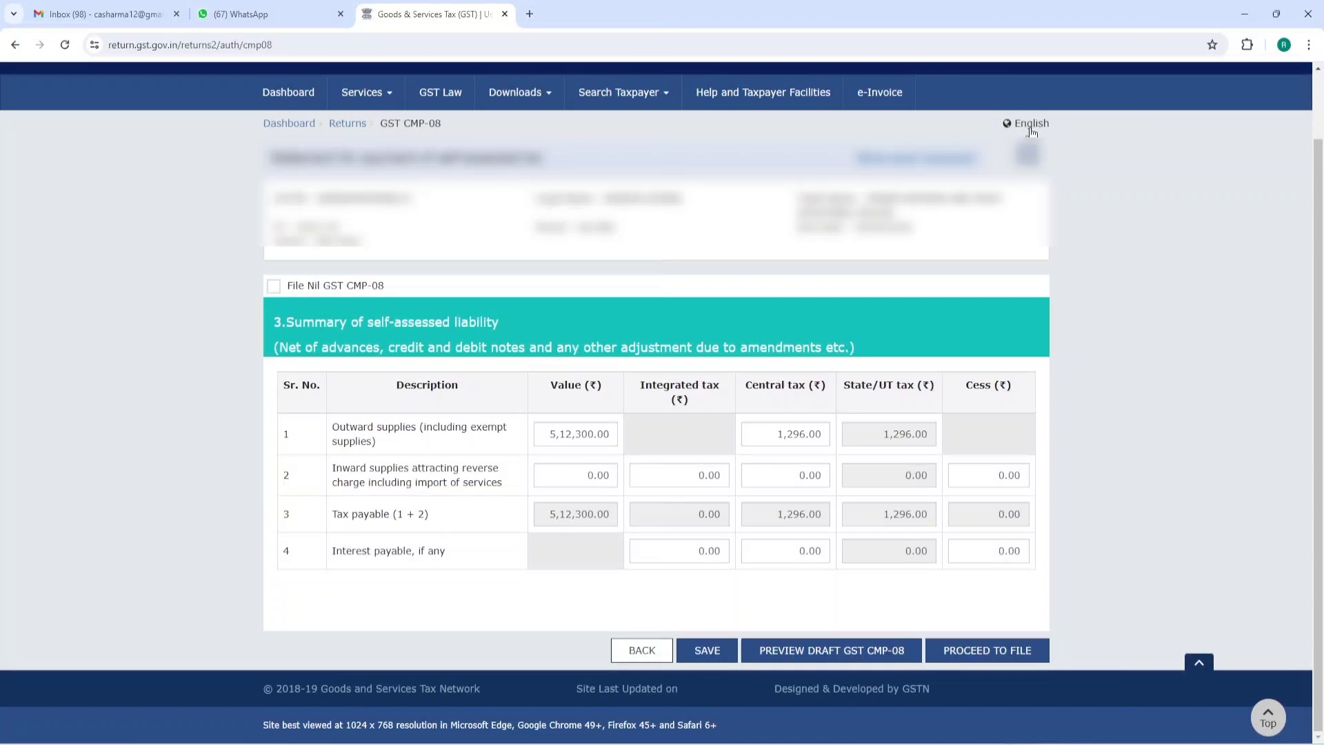
left_click(982, 633)
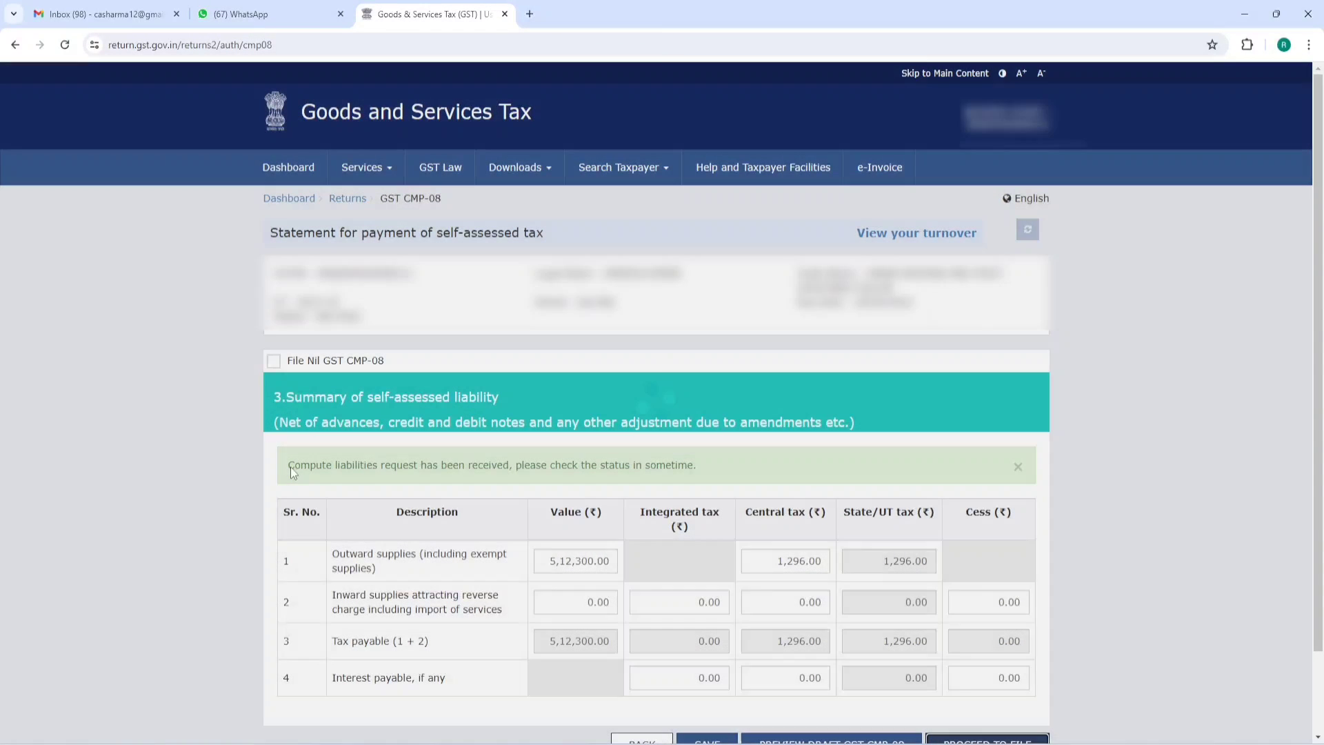
left_click_drag(288, 467, 686, 465)
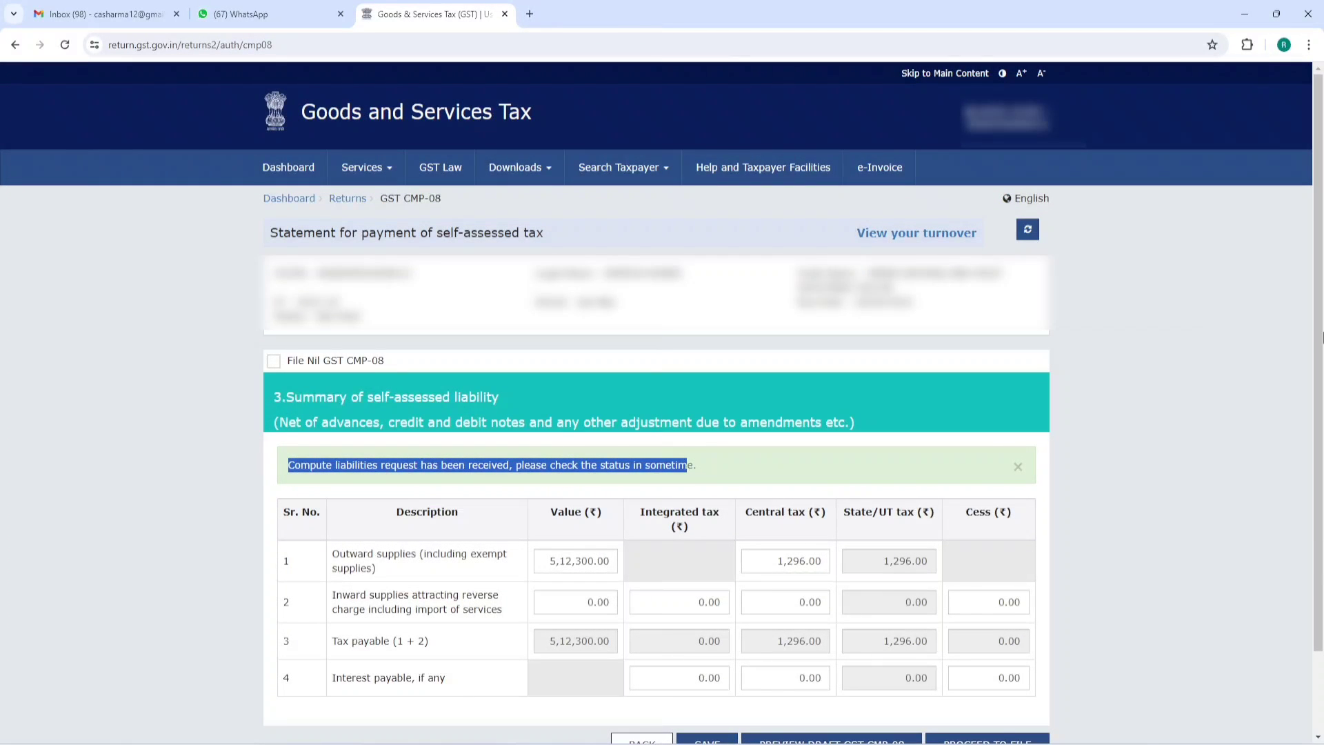
scroll(1060, 655, "down", 1)
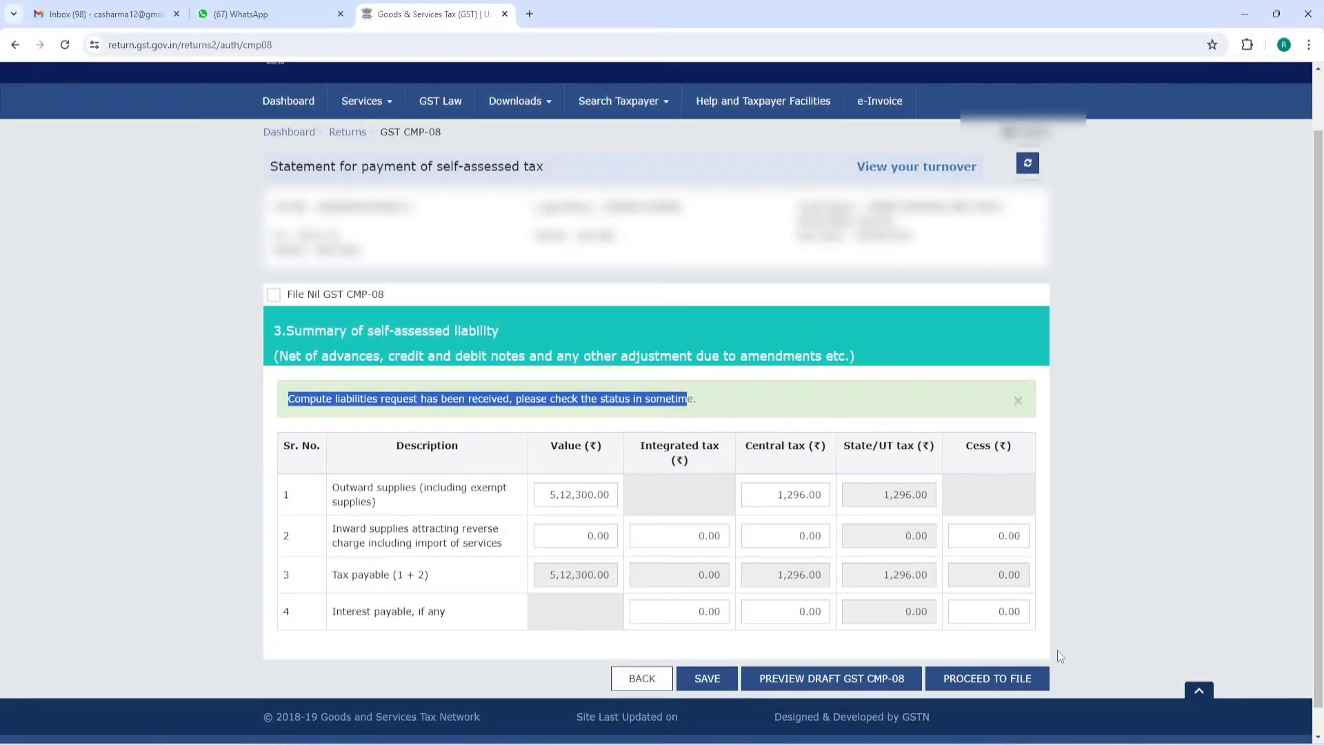
left_click(1003, 677)
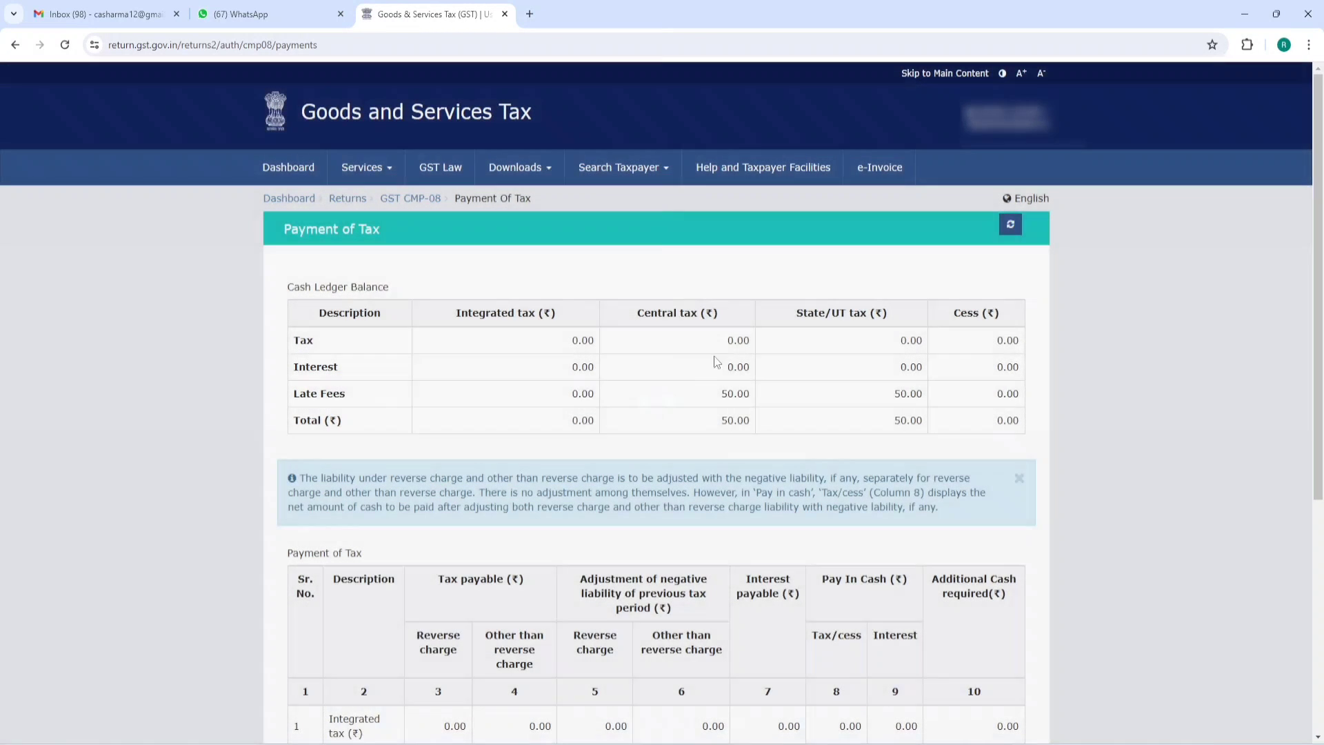
left_click_drag(289, 294, 404, 293)
left_click(484, 282)
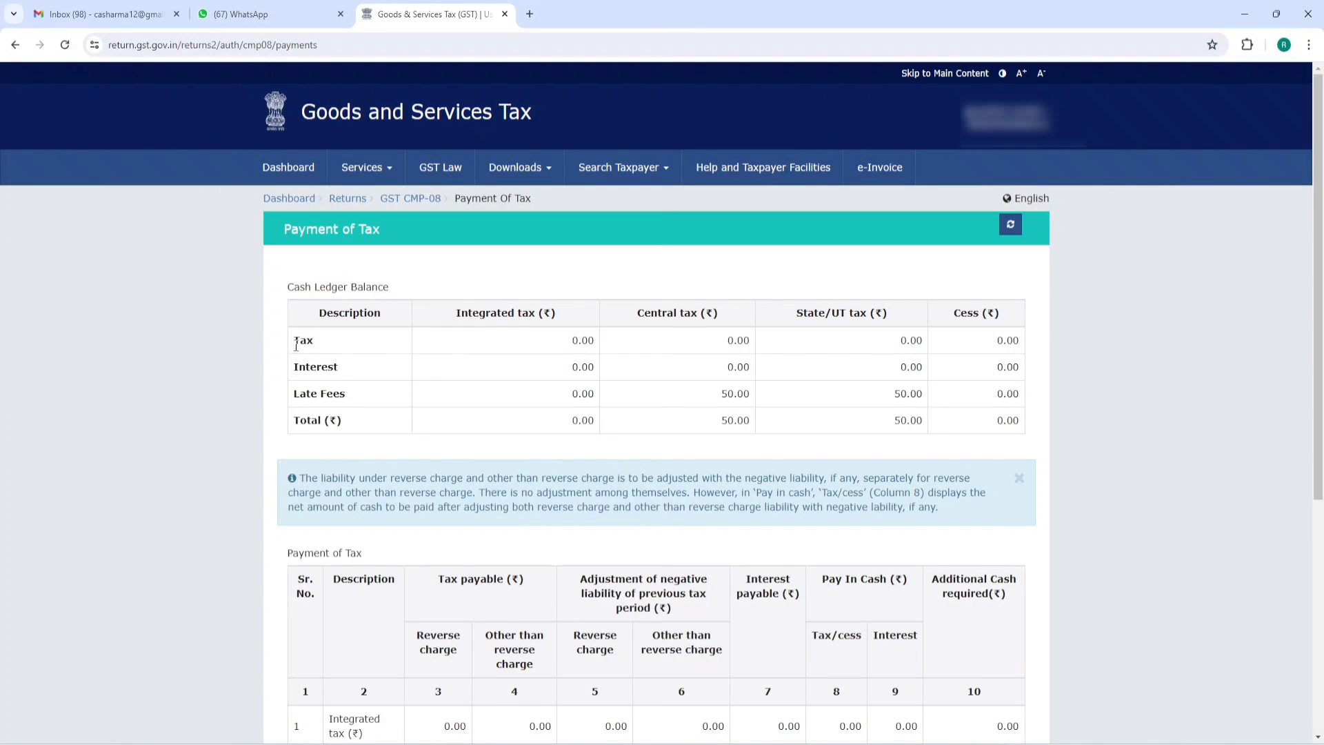
left_click_drag(293, 340, 331, 348)
double_click(737, 340)
left_click(917, 340, "shift")
scroll(857, 321, "down", 3)
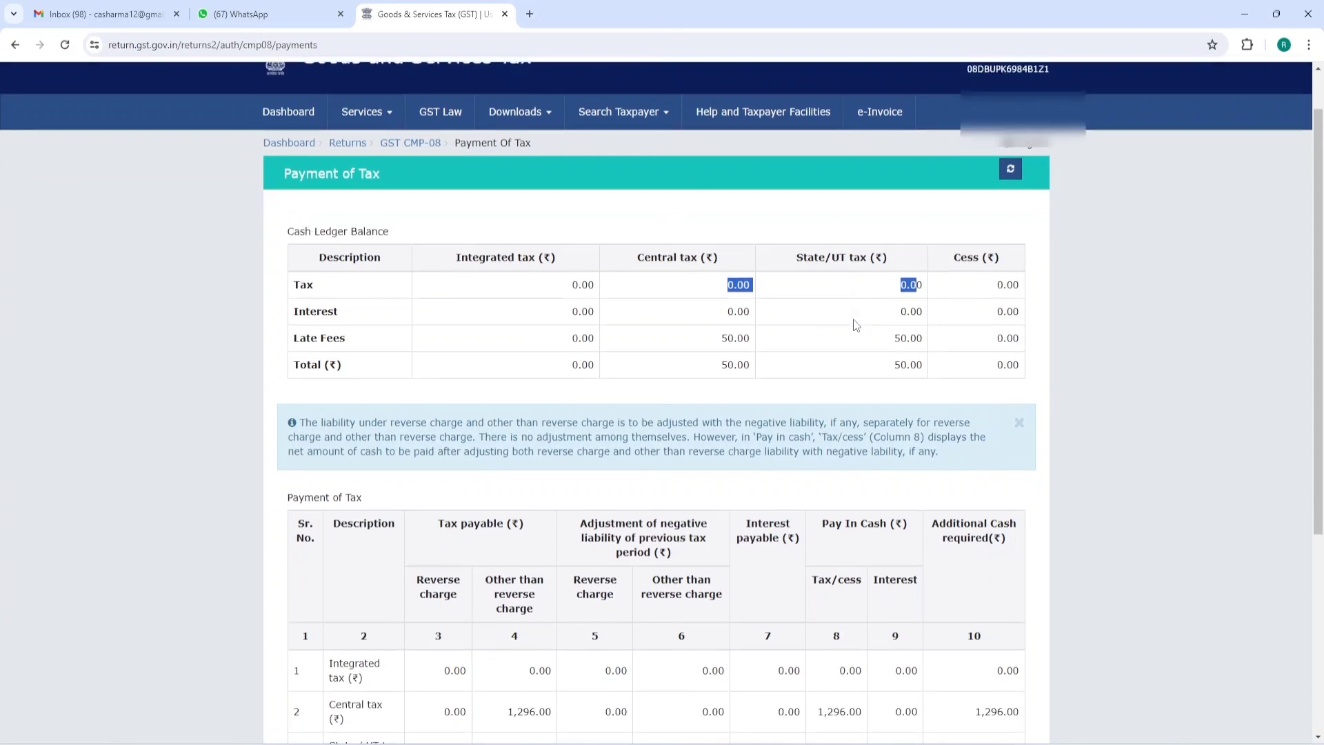
scroll(857, 324, "down", 2)
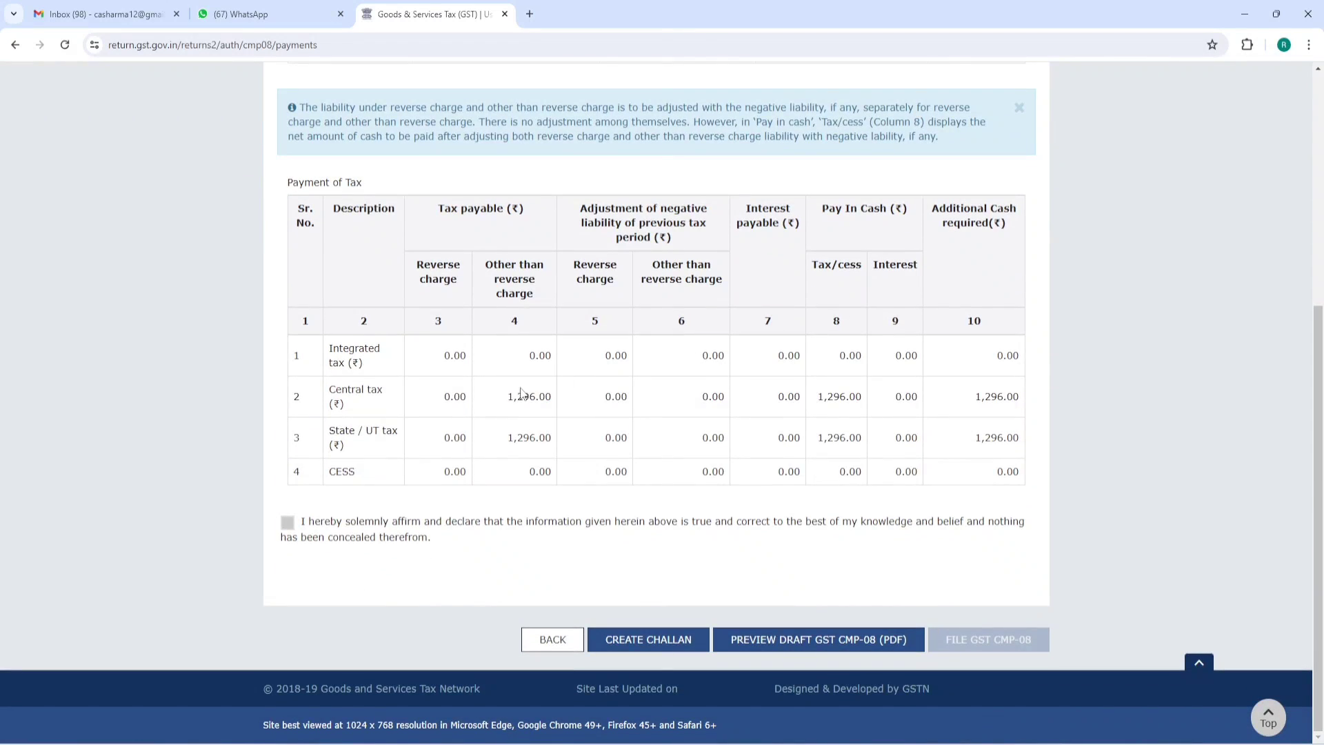
left_click_drag(509, 397, 552, 397)
left_click_drag(509, 436, 567, 445)
scroll(672, 487, "up", 5)
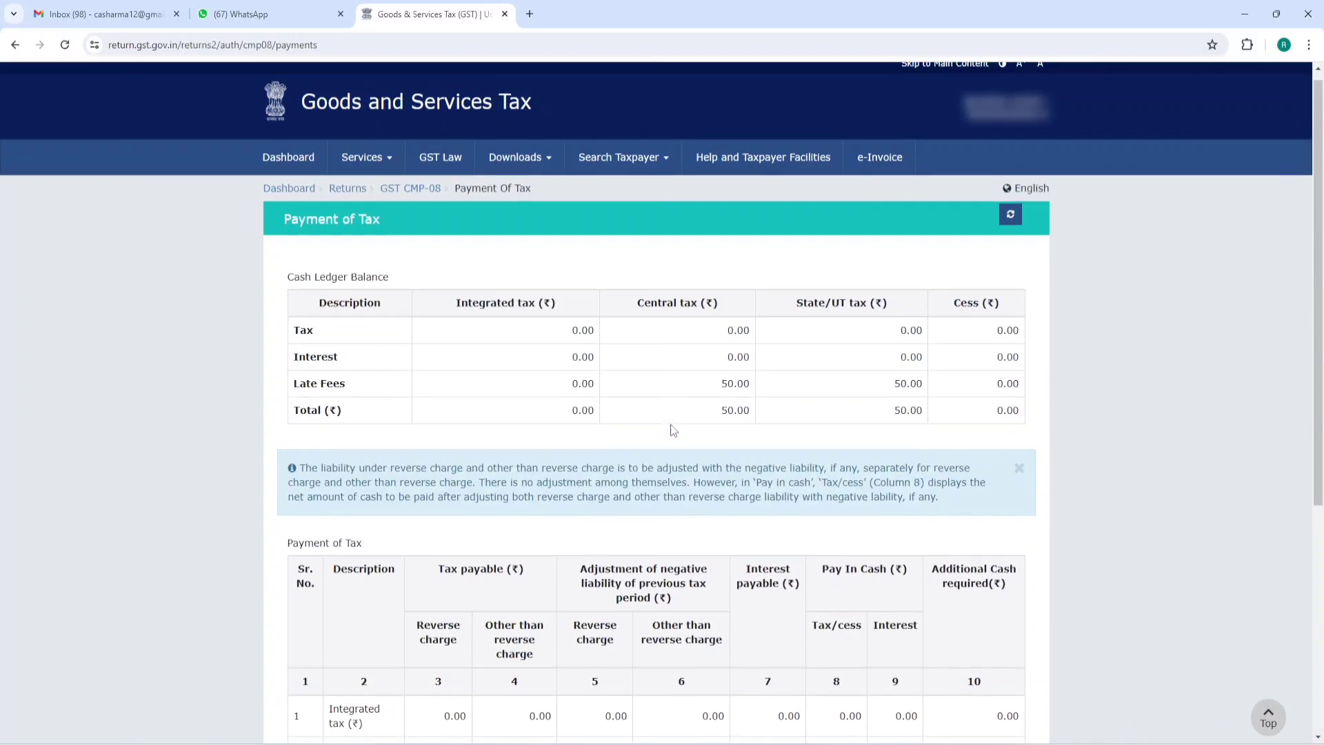
left_click_drag(569, 331, 900, 347)
scroll(900, 347, "down", 5)
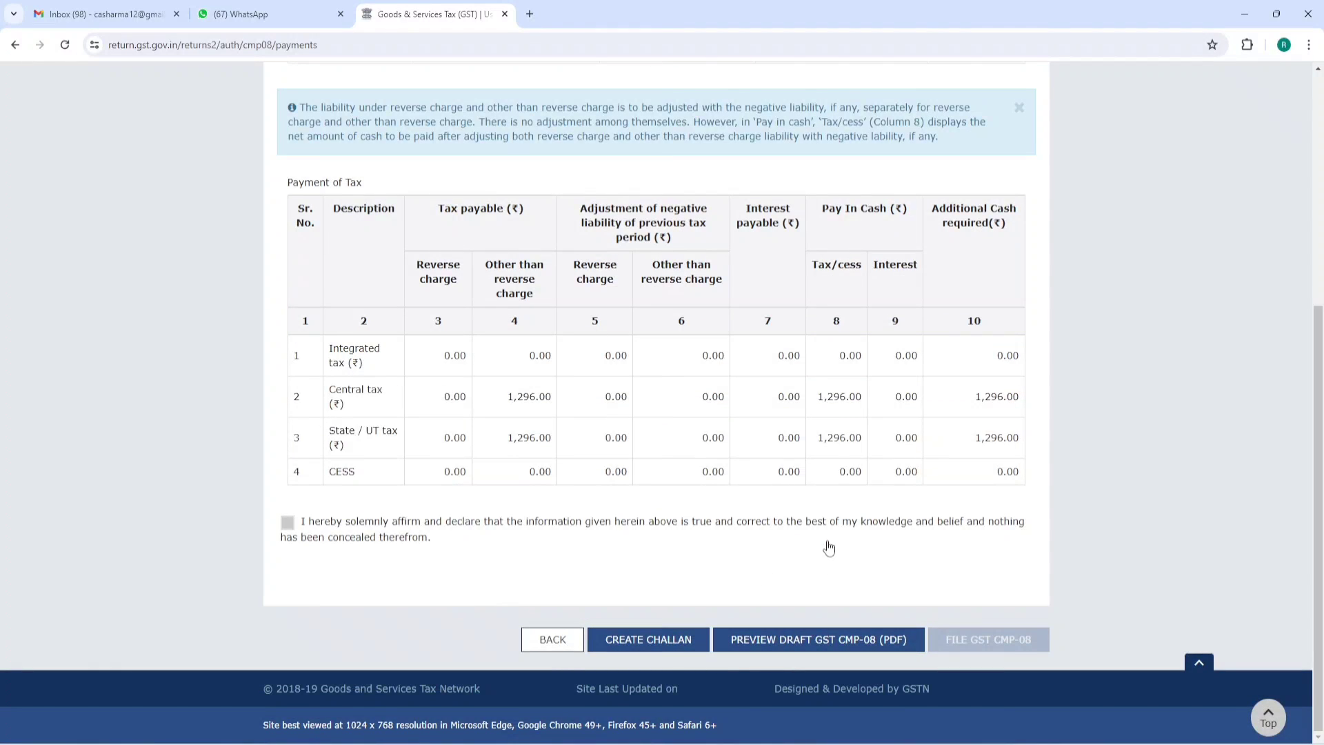
- Create a challan with E-Payment as the payment mode for ₹2,592 (1,296 central, 1,296 state)
left_click(644, 642)
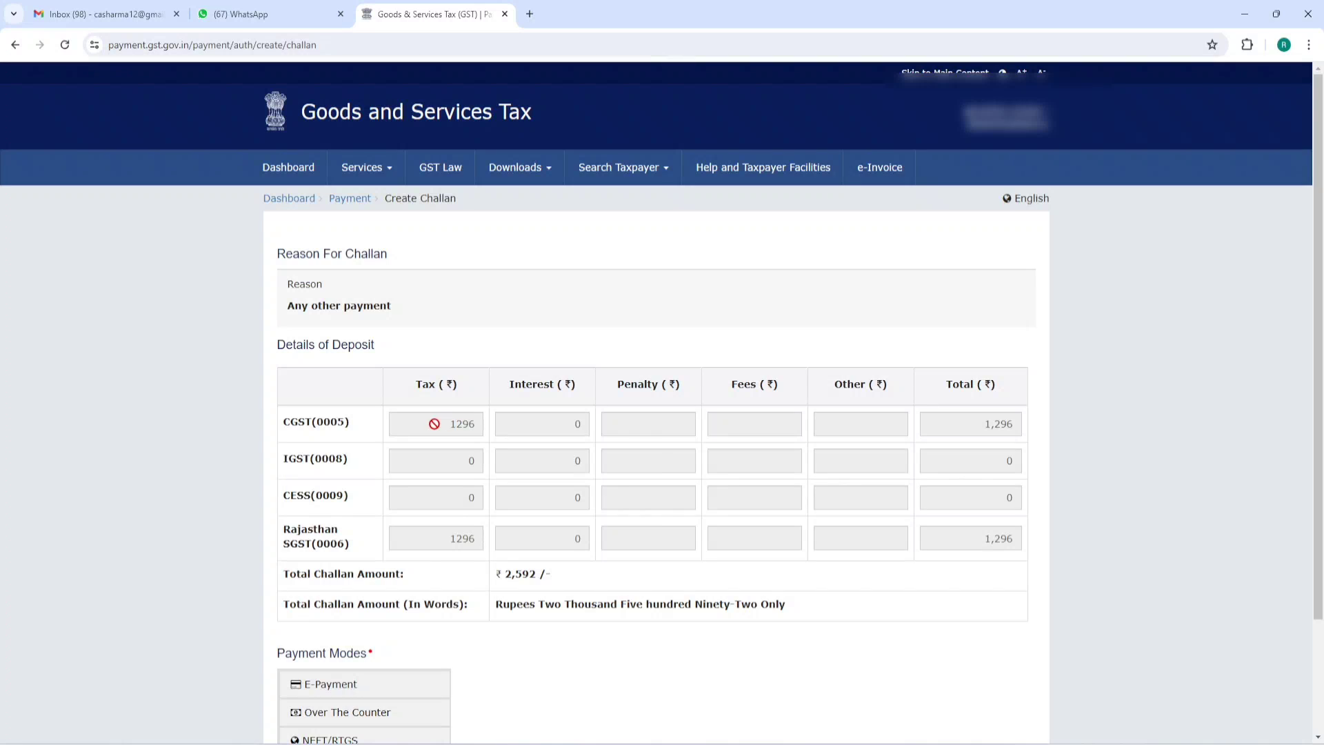
scroll(473, 541, "down", 3)
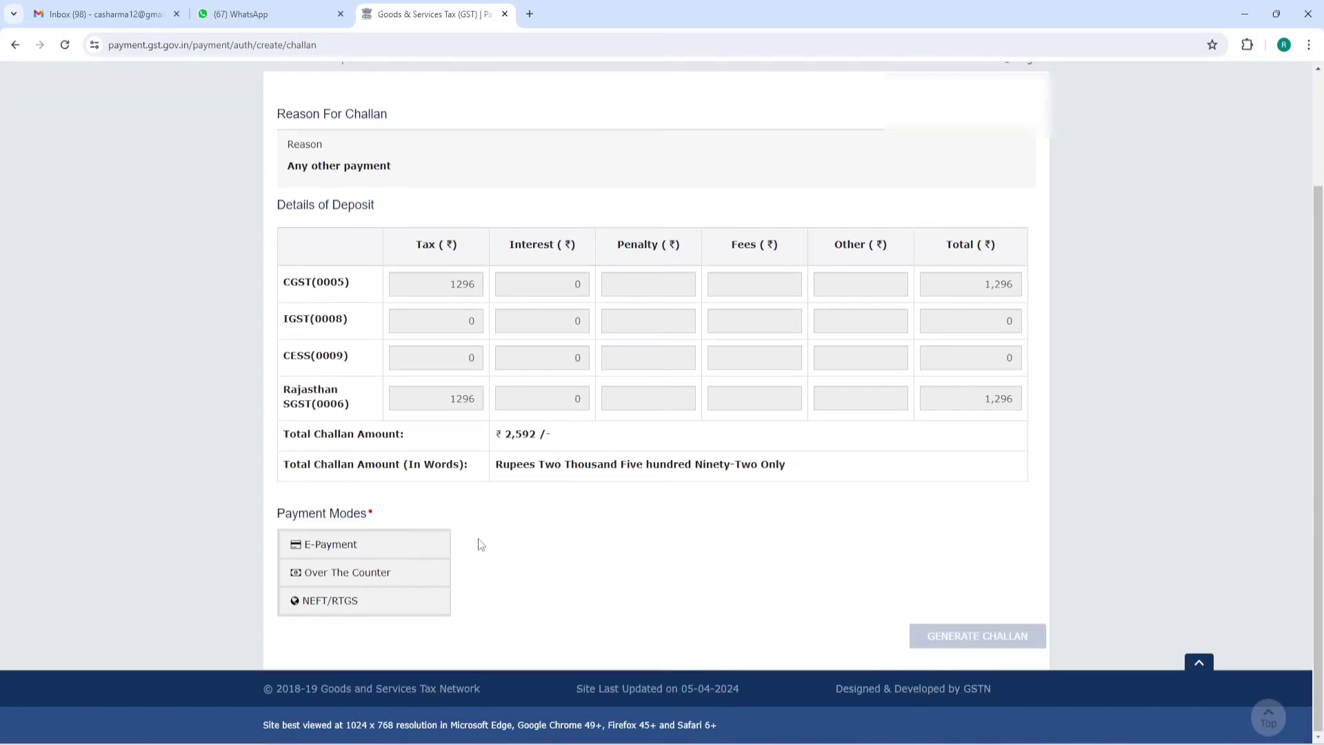
left_click(366, 578)
scroll(655, 531, "down", 3)
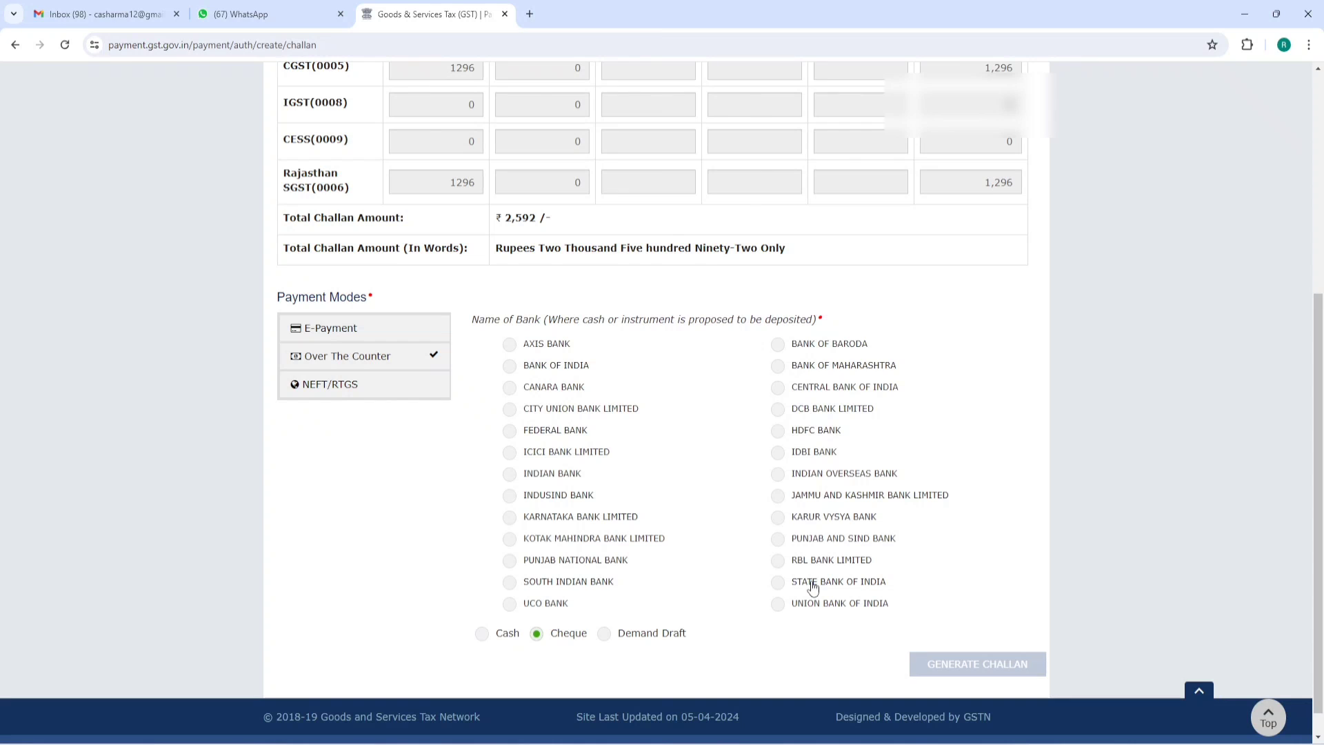
left_click(333, 329)
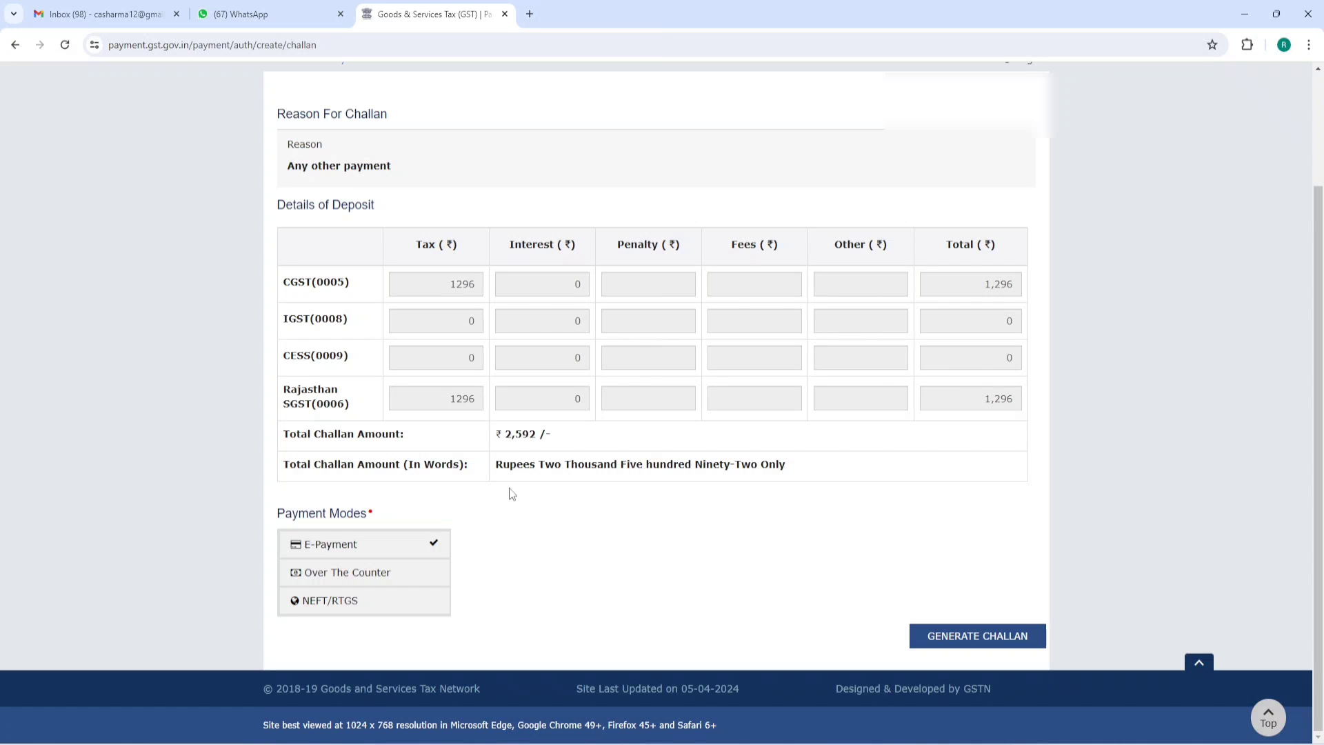
left_click(984, 640)
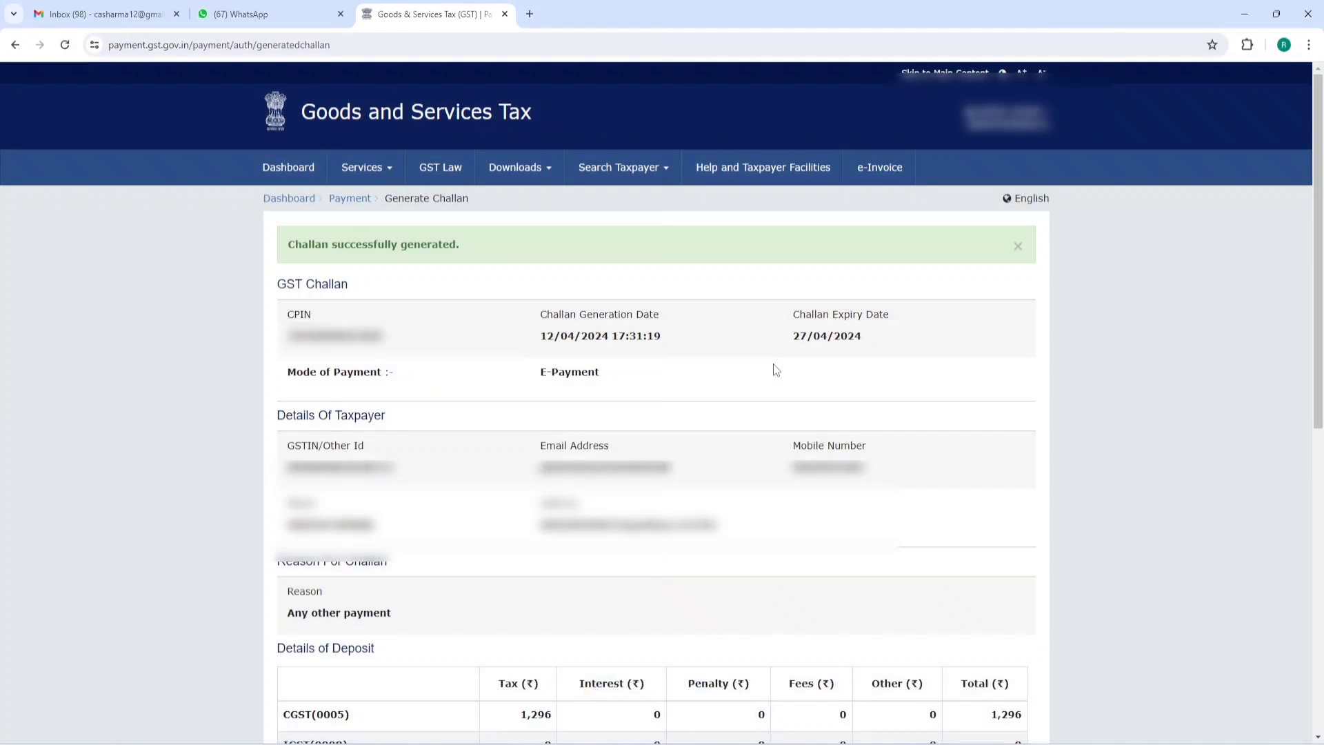
- Pay the ₹2,592 challan by BHIM UPI through KOTAK MAHINDRA BANK LIMITED, accepting the terms
scroll(772, 365, "down", 4)
scroll(775, 371, "down", 4)
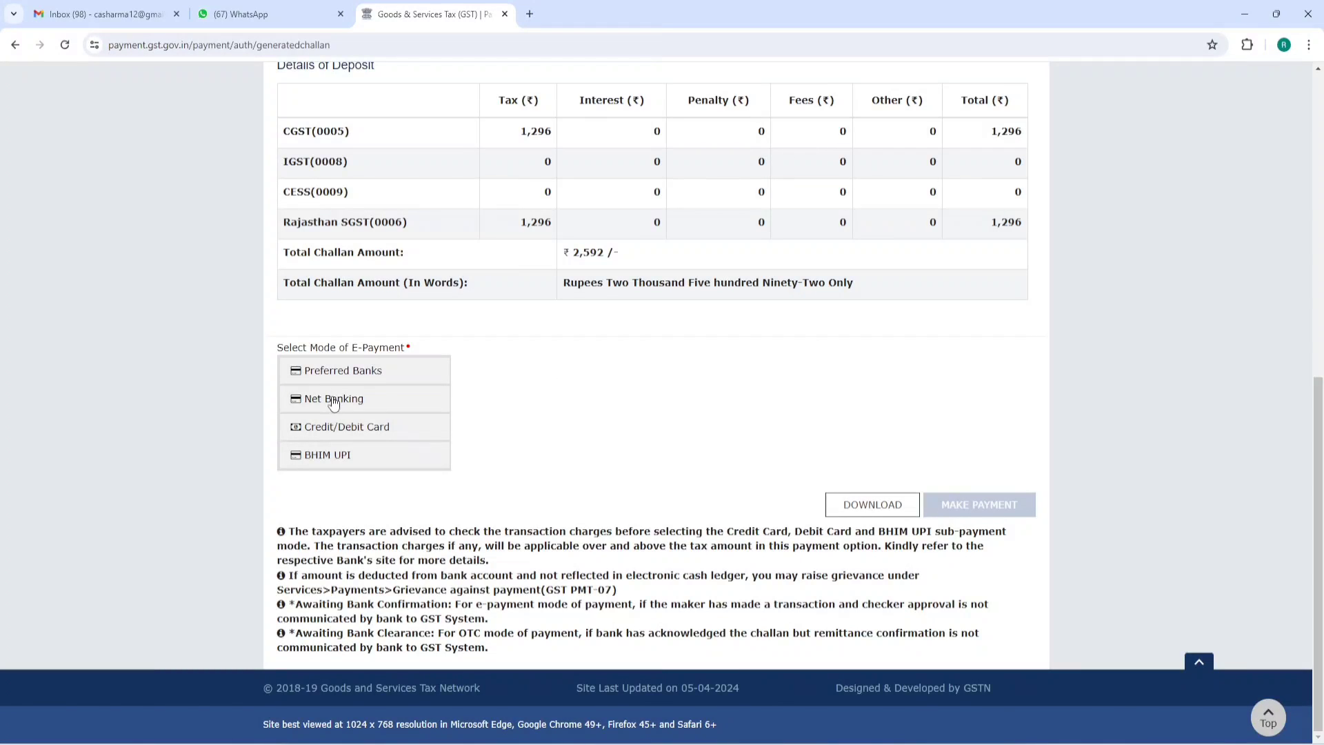
left_click(324, 458)
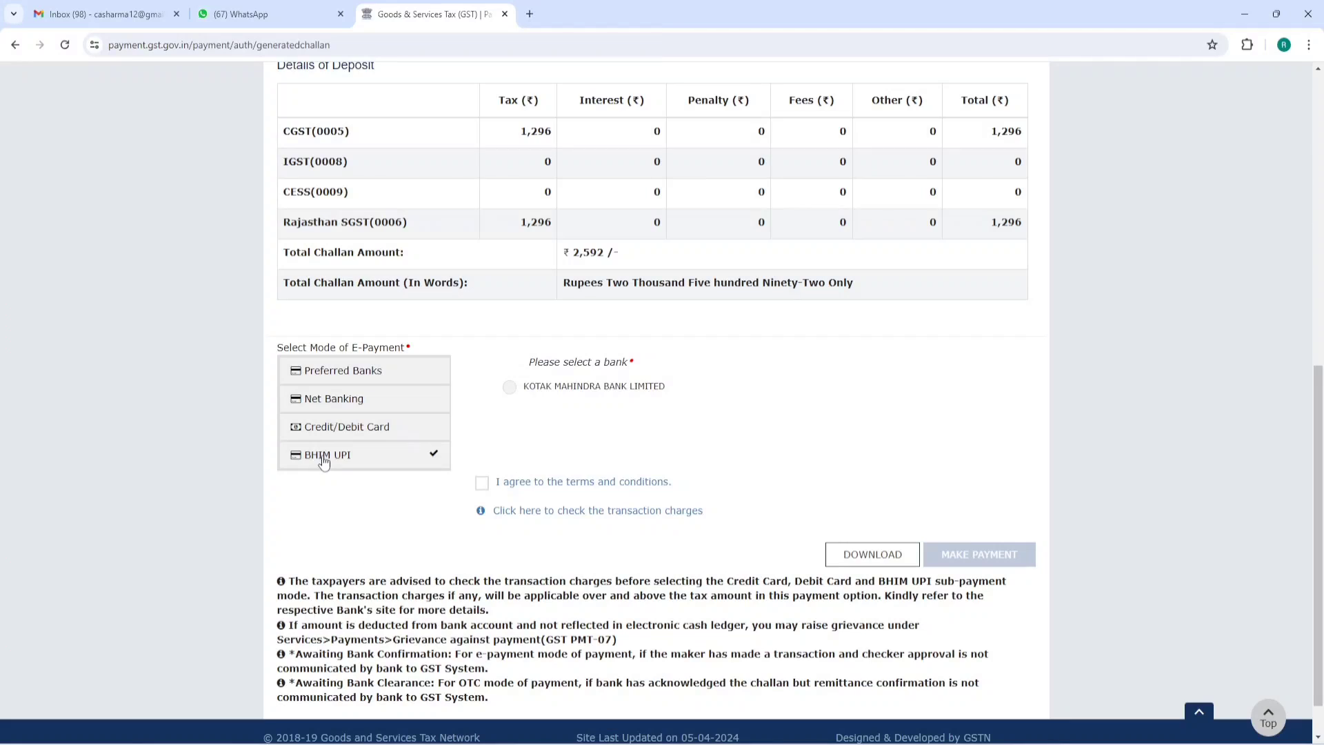
left_click(482, 484)
left_click_drag(530, 362, 693, 346)
left_click(694, 346)
left_click(551, 393)
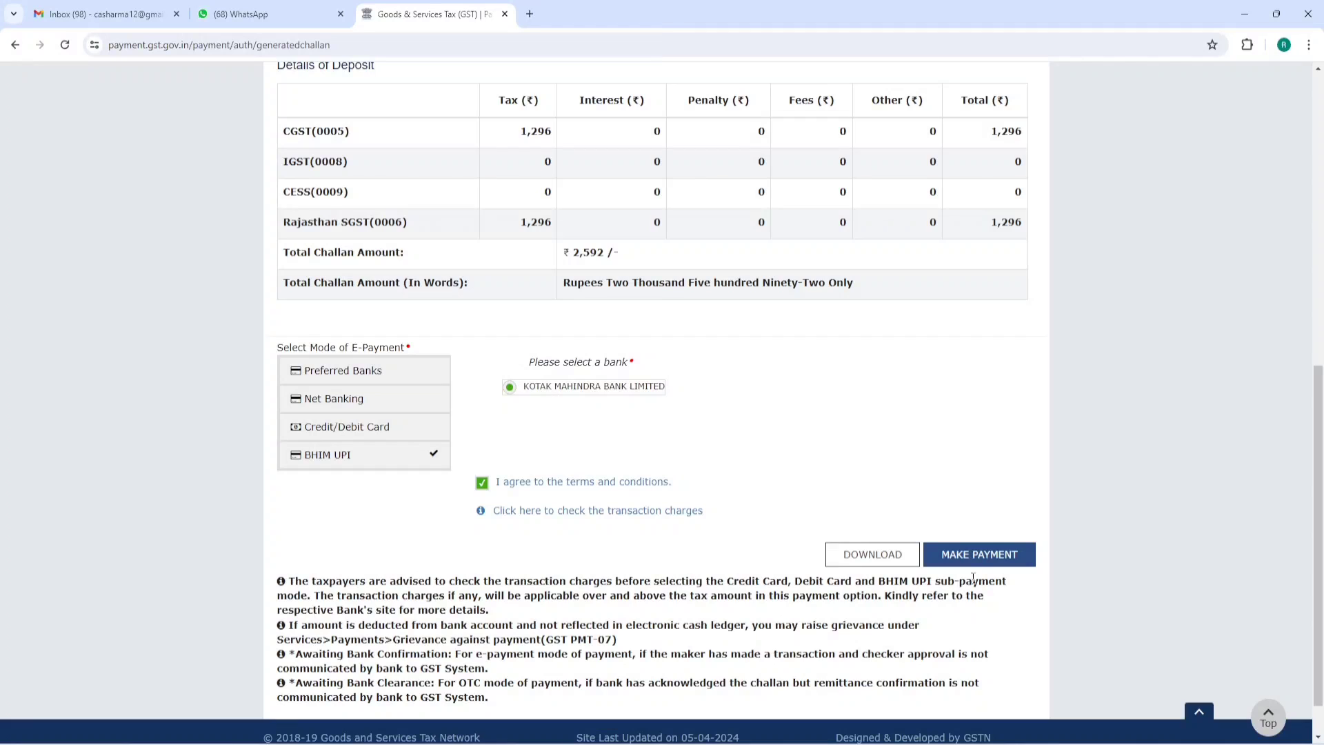
left_click(954, 554)
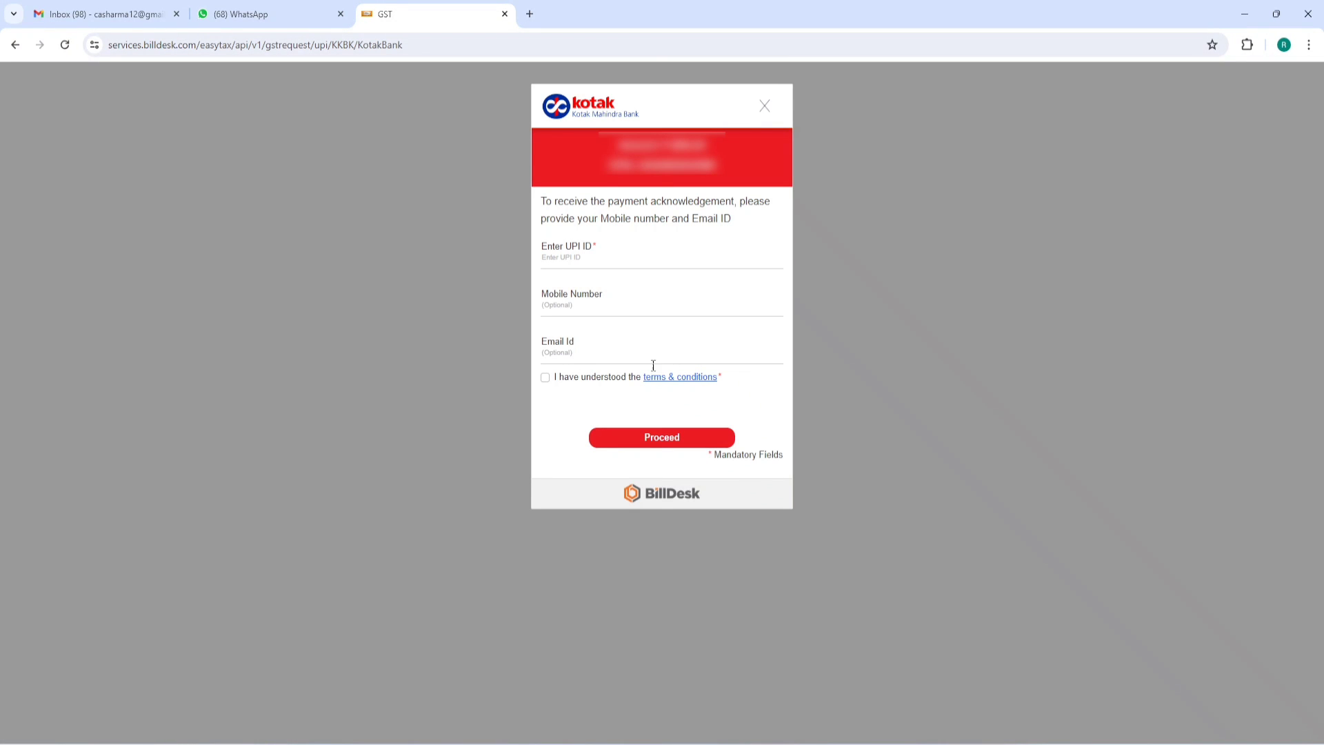
- Enter the UPI ID on BillDesk and submit the UPI payment request for approval
left_click(590, 260)
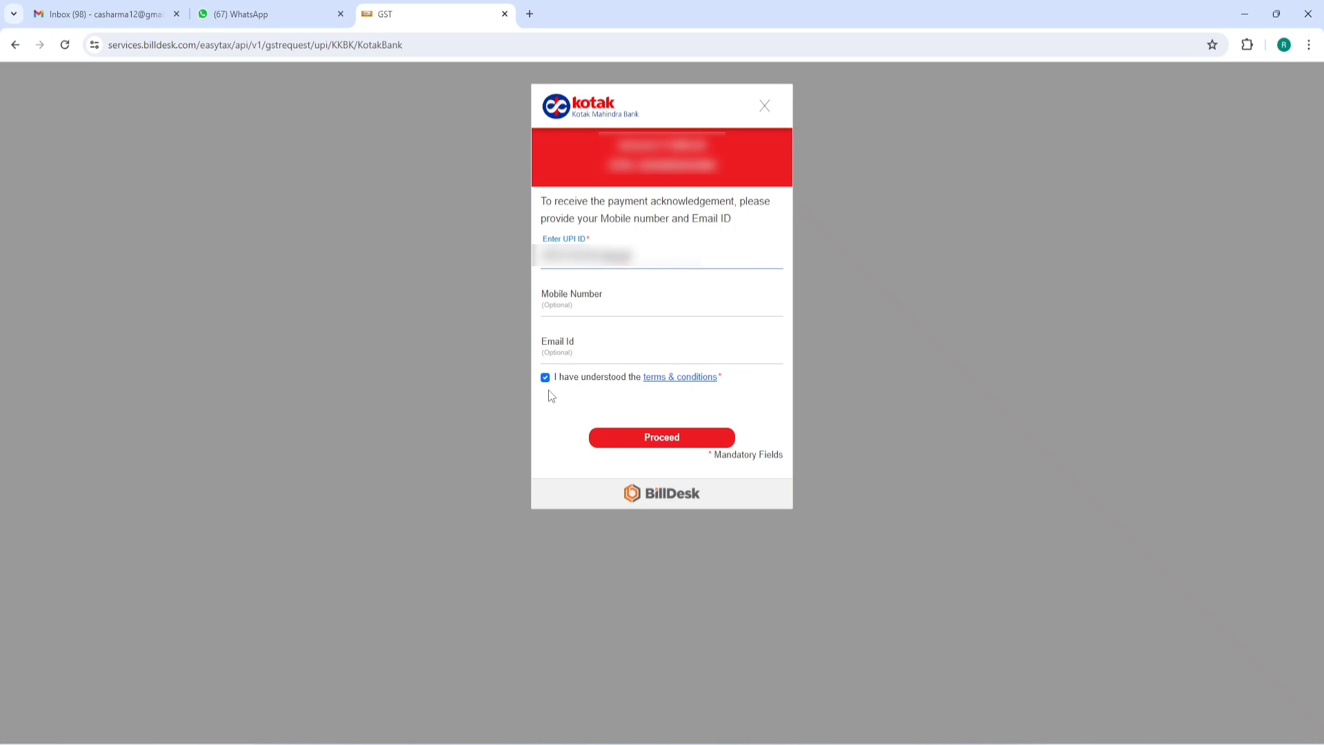
left_click(670, 436)
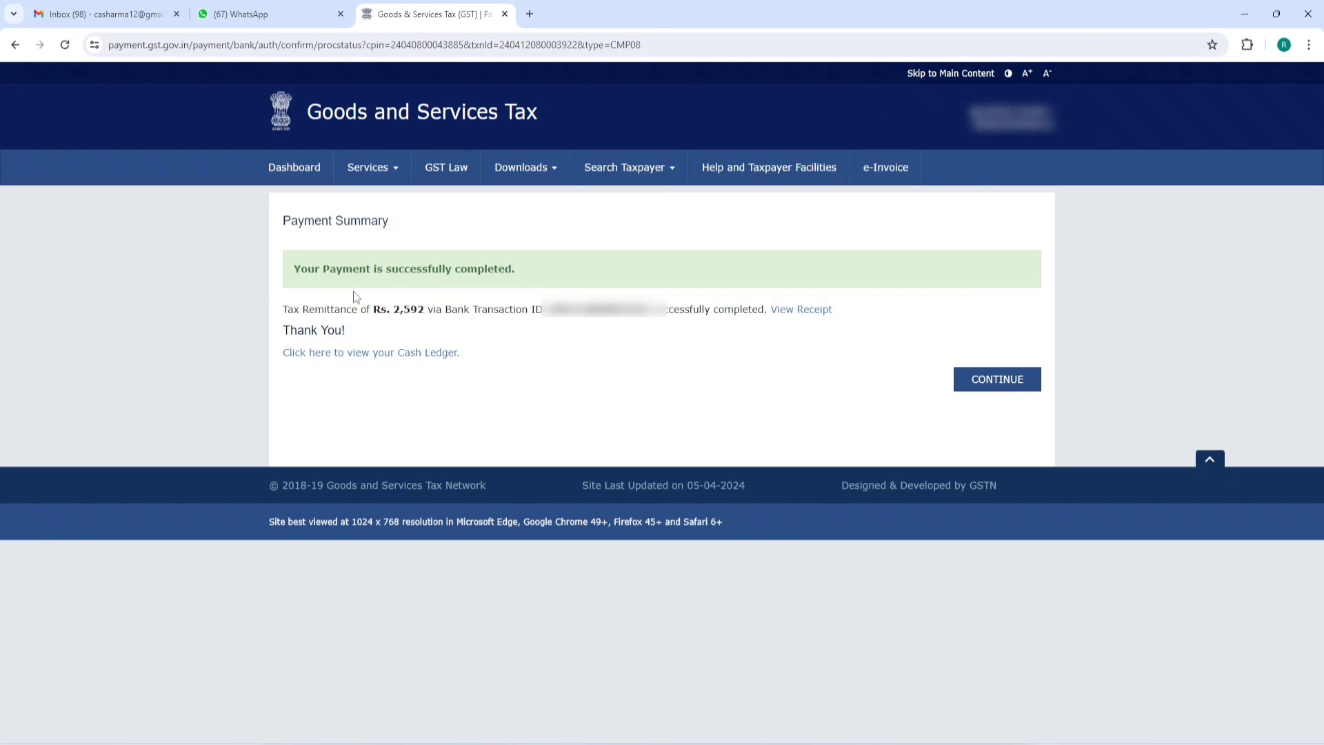
- Review the payment-success and ₹2,592 tax remittance confirmation messages
left_click_drag(296, 265, 514, 269)
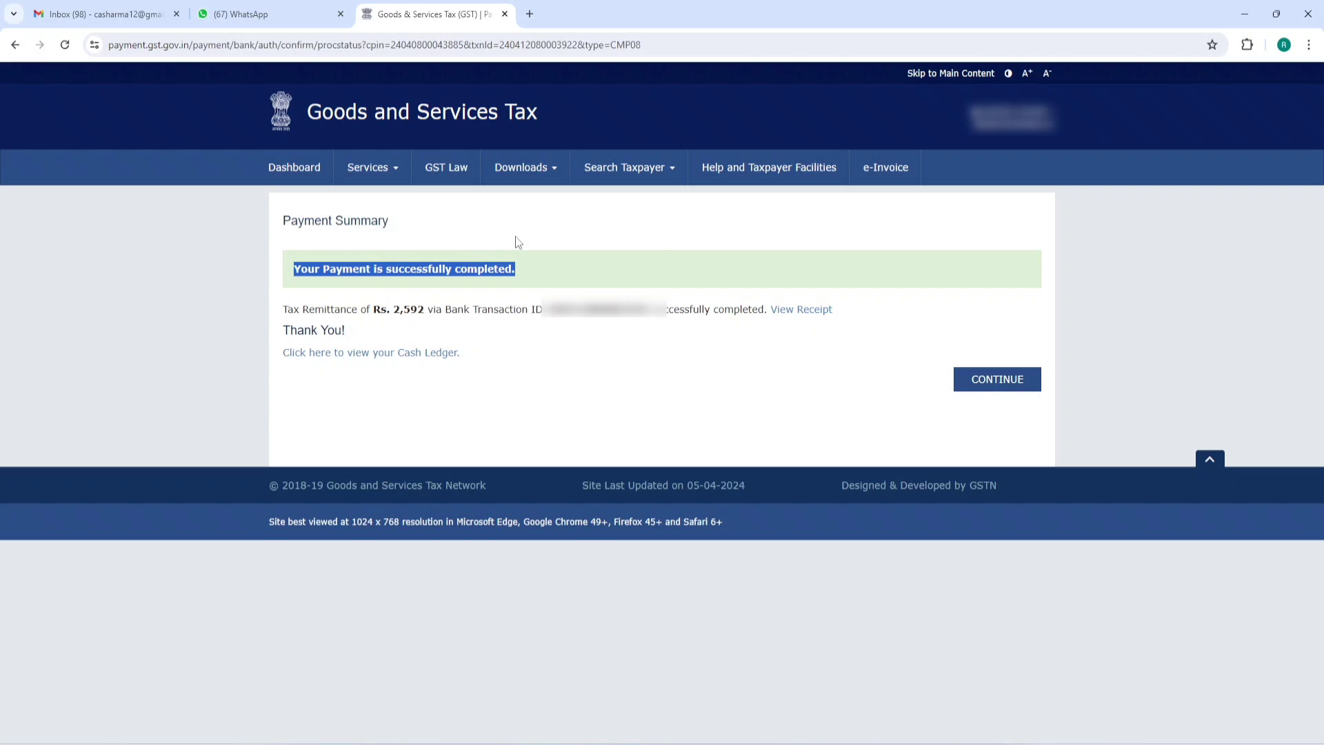
left_click(516, 238)
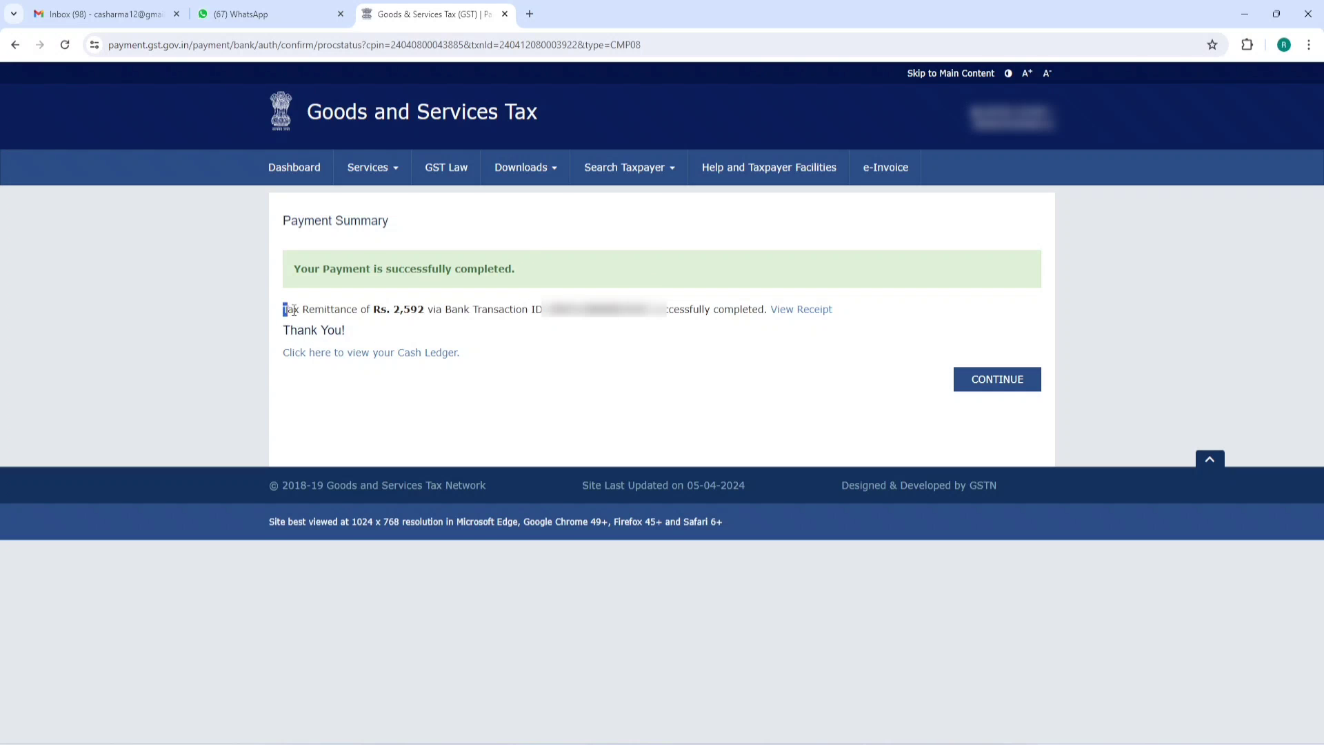
left_click_drag(293, 310, 710, 304)
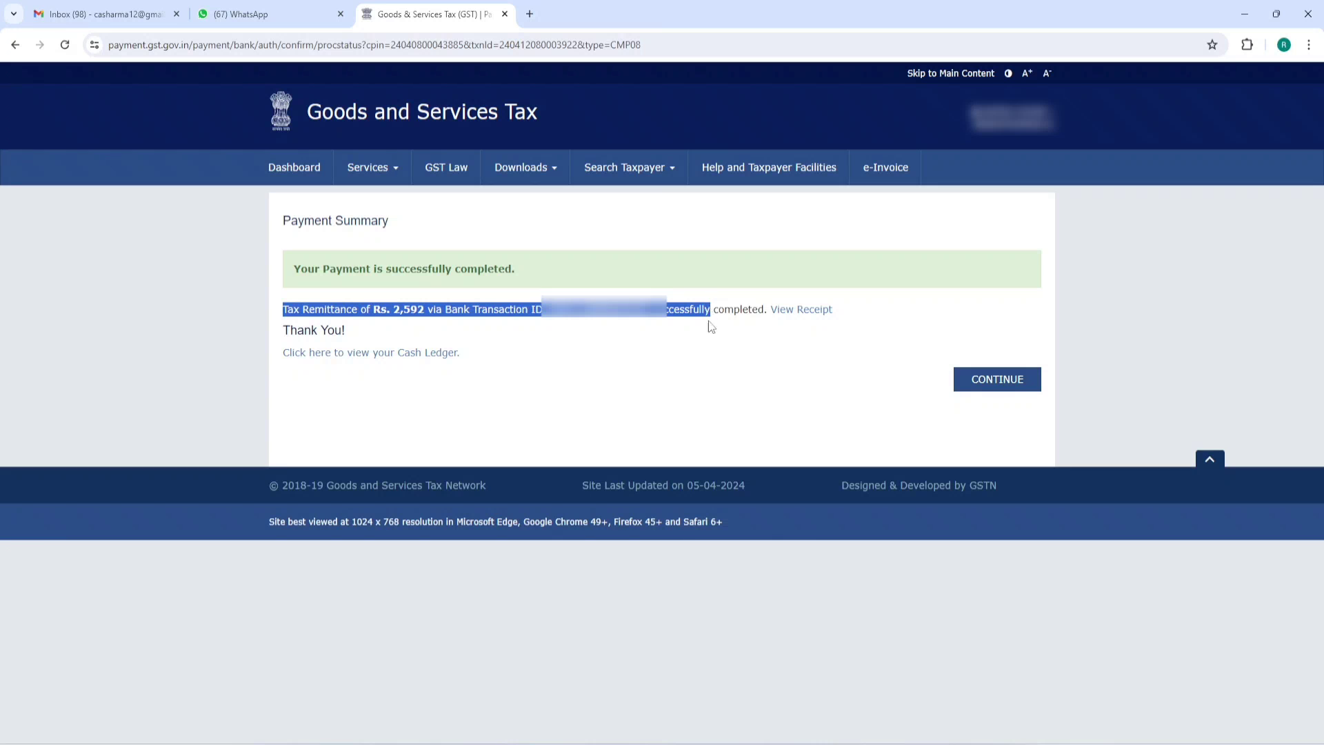
left_click(679, 361)
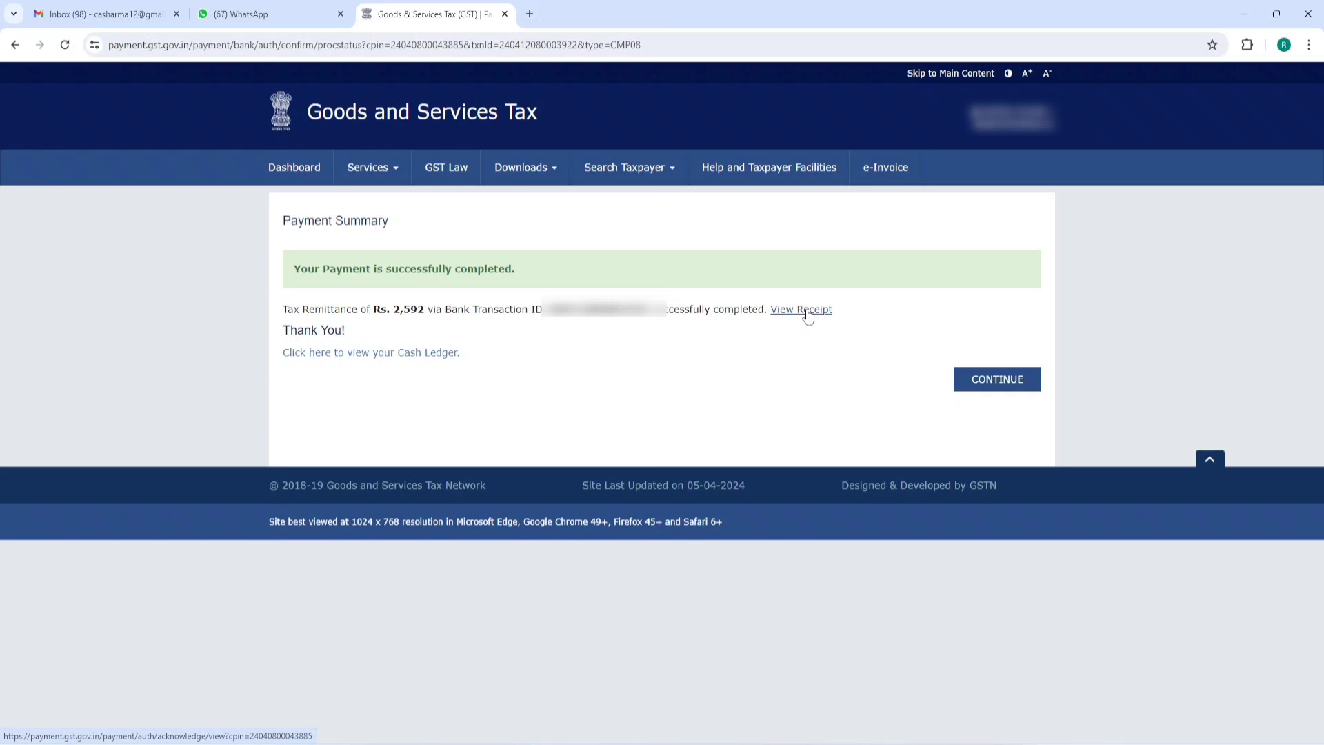
- View and download the ₹2,592 payment receipt, then return to the Dashboard
left_click(808, 312)
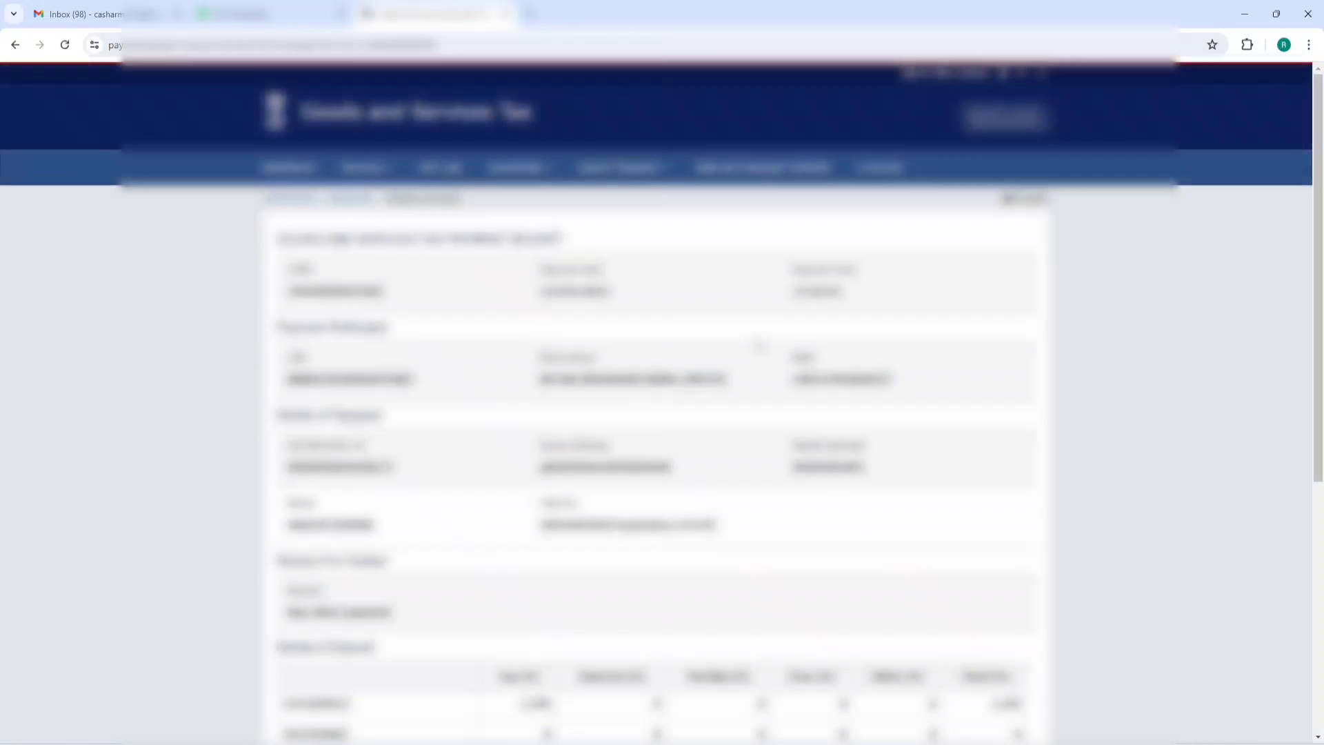
scroll(759, 343, "down", 6)
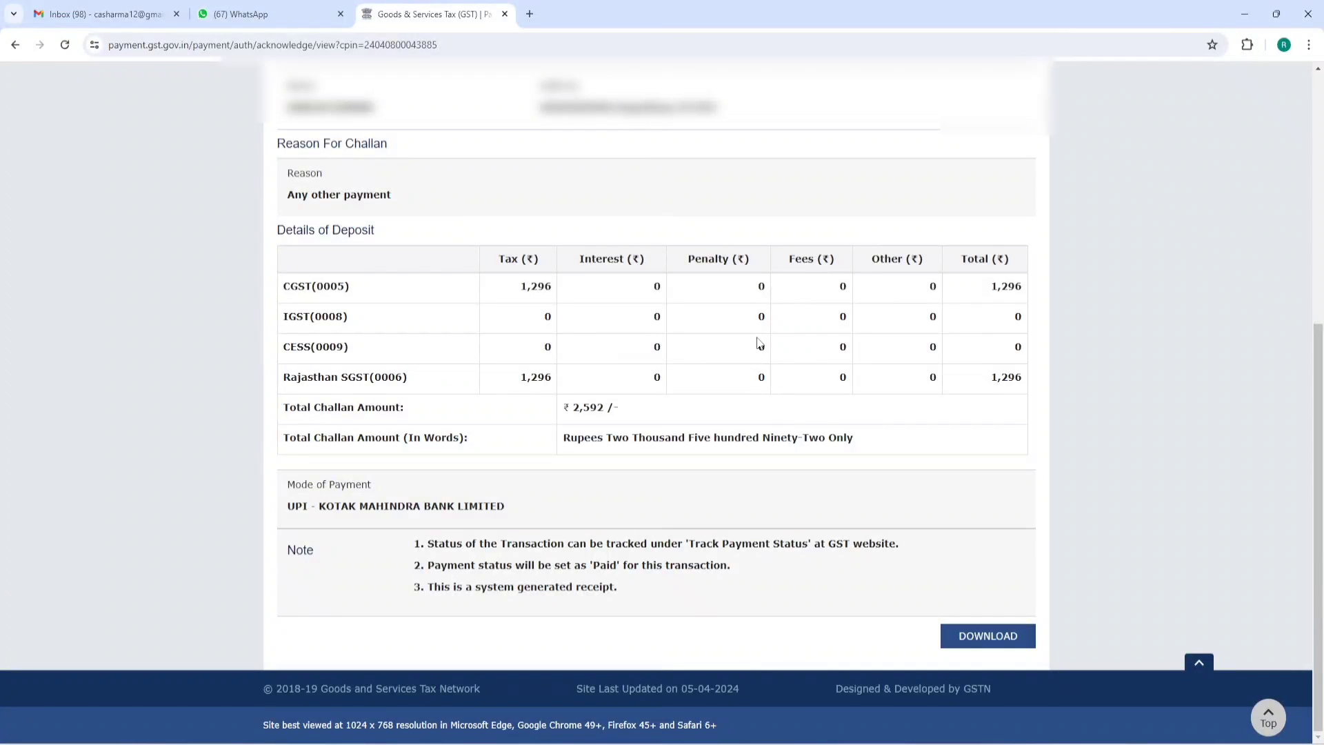
left_click(984, 641)
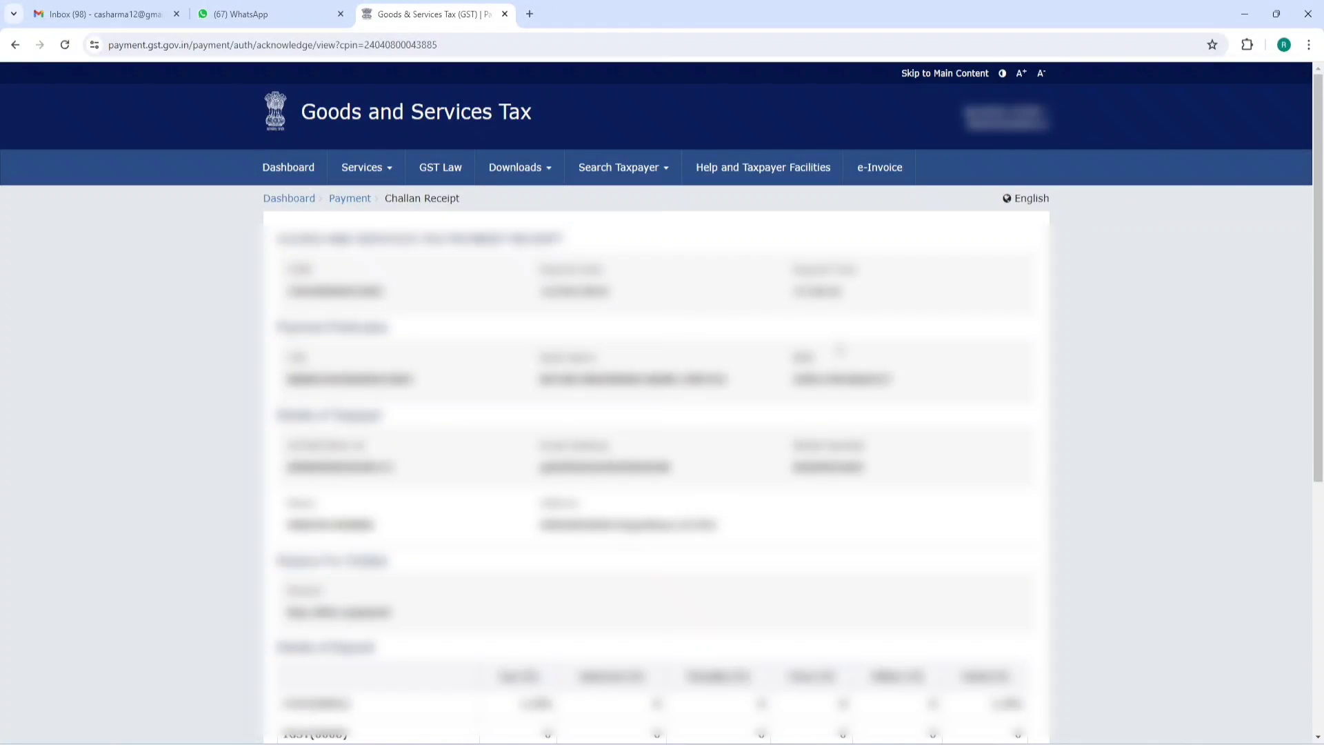
left_click(298, 173)
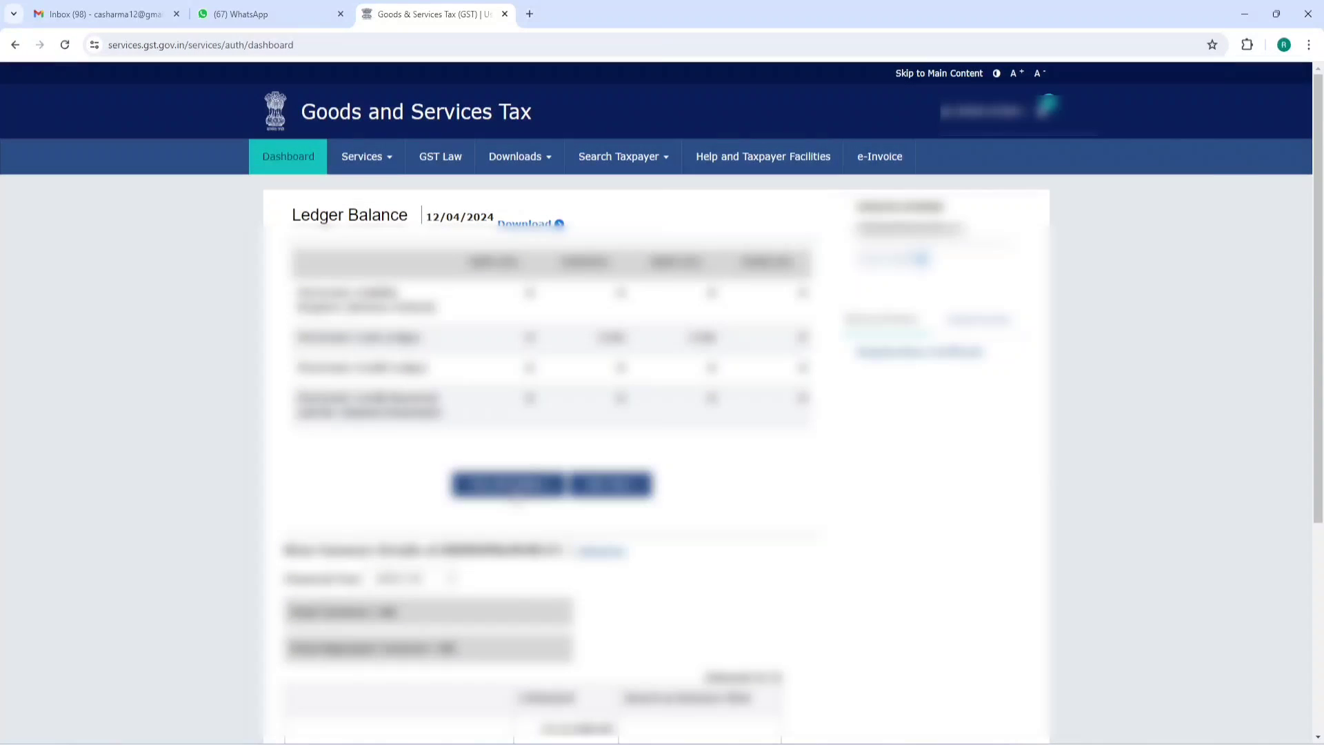
- Search the Return Dashboard for financial year 2023-24, Quarter 4 (Jan-Mar)
left_click(509, 485)
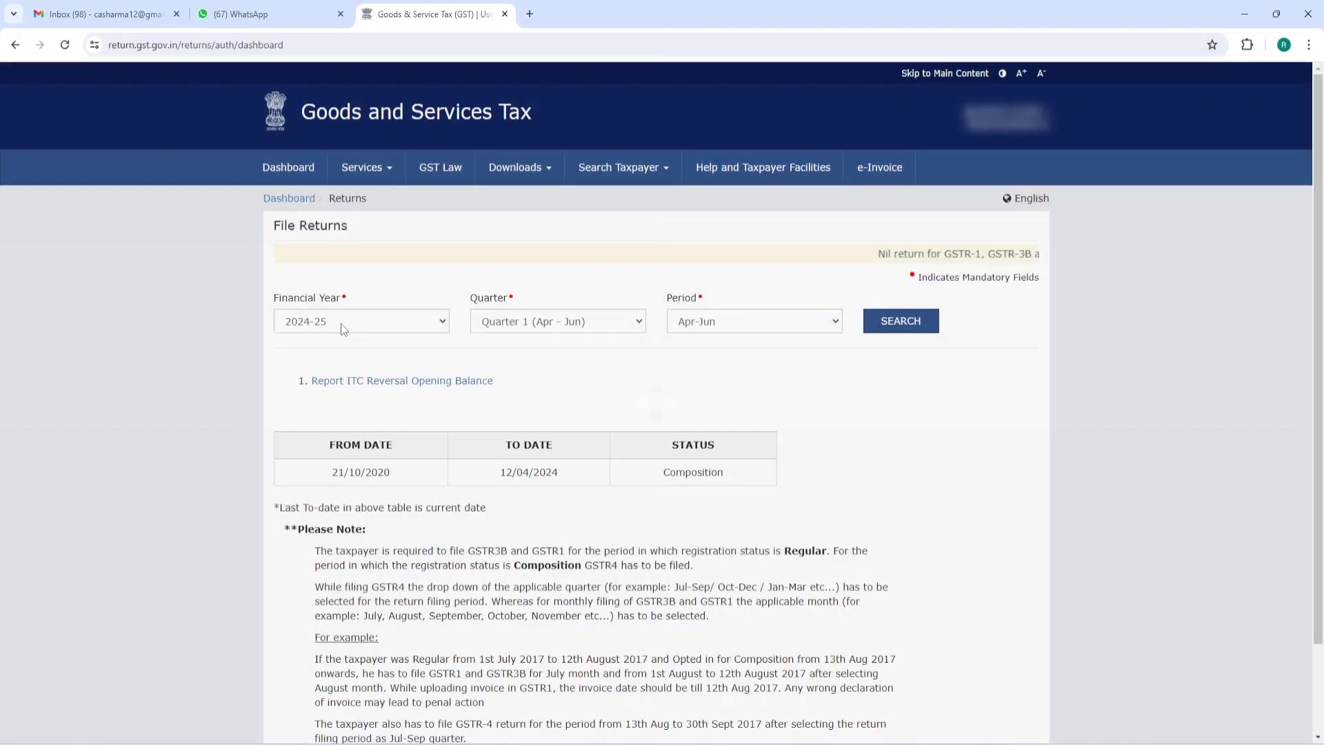
left_click(342, 323)
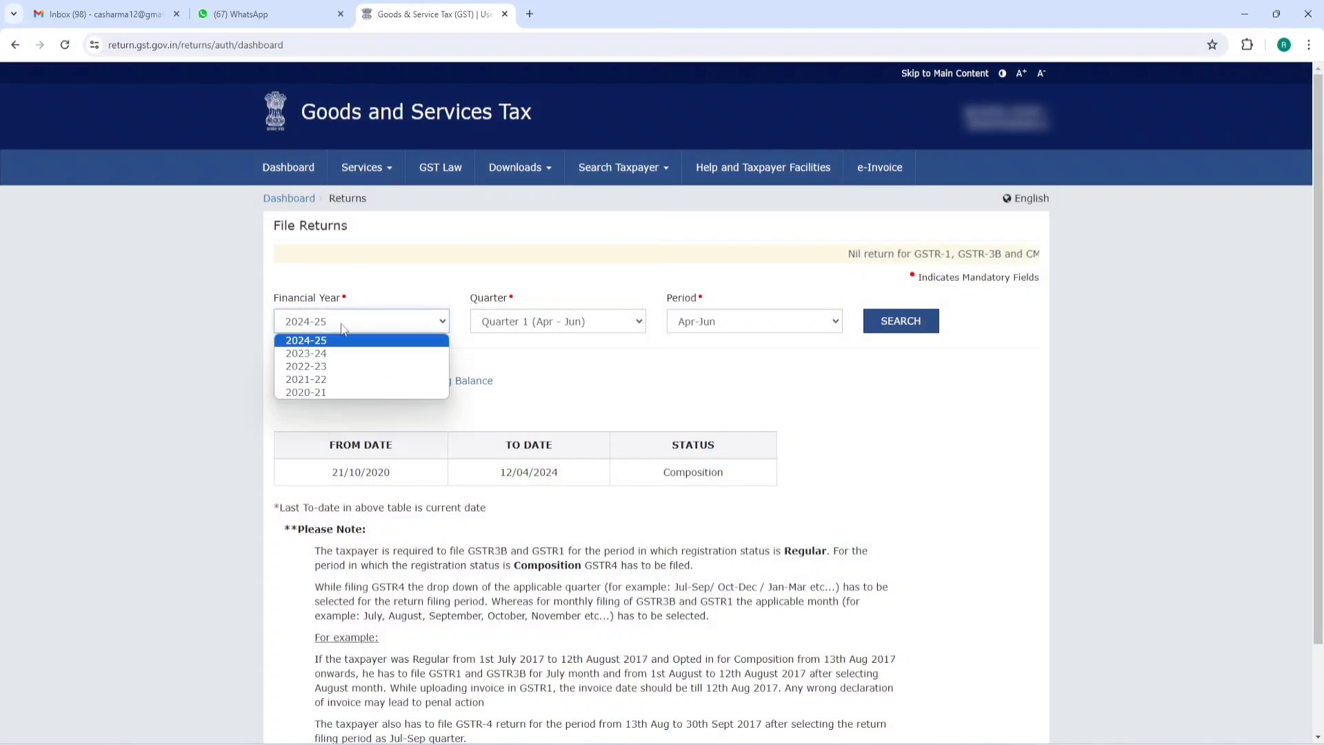
left_click(329, 367)
left_click(356, 323)
left_click(324, 354)
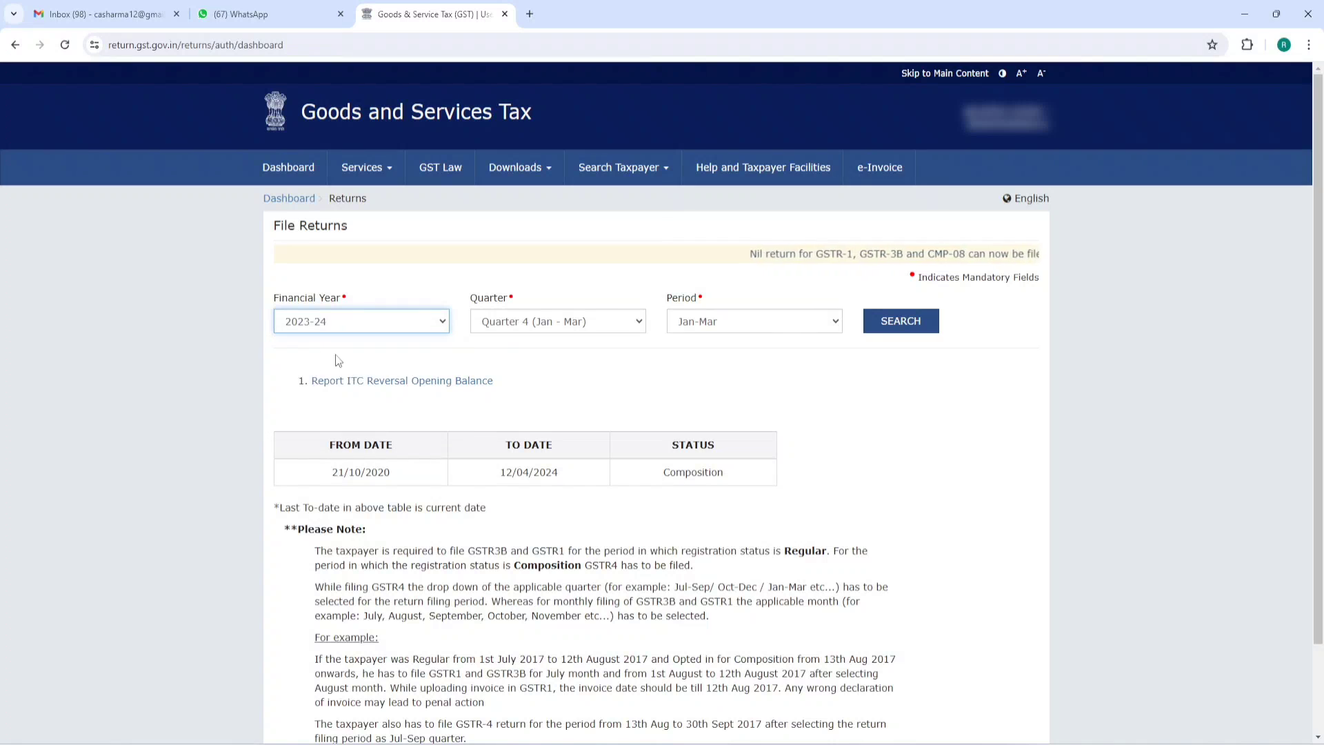
left_click(897, 321)
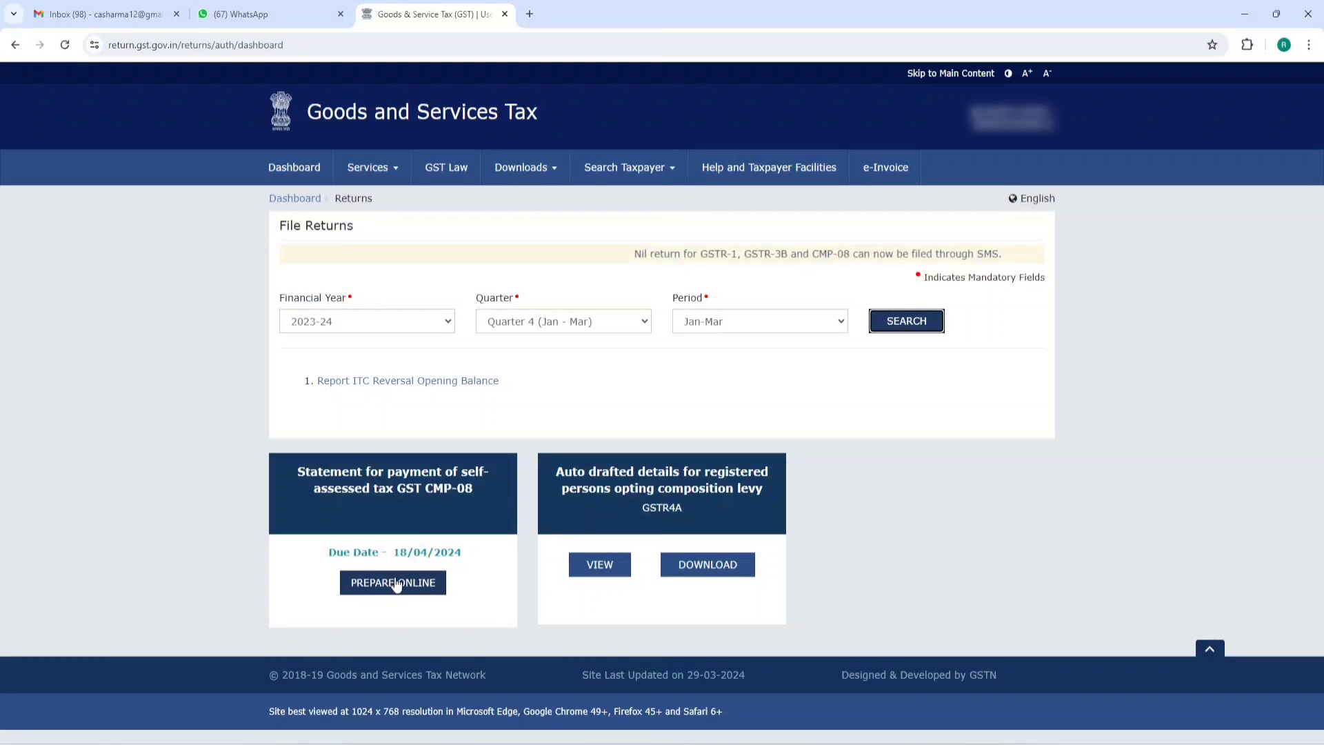
- Prepare the CMP-08 online and save it with 1,296 central and state tax
left_click(396, 584)
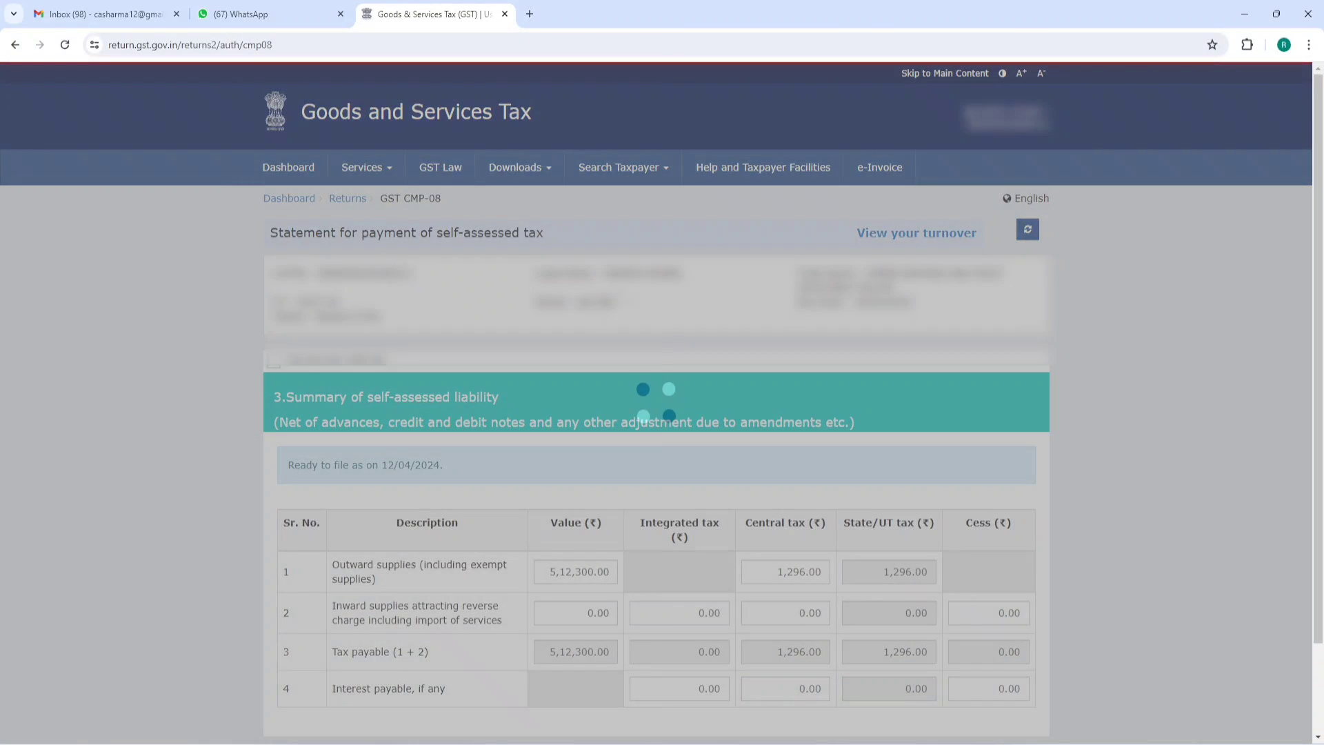
scroll(566, 497, "down", 2)
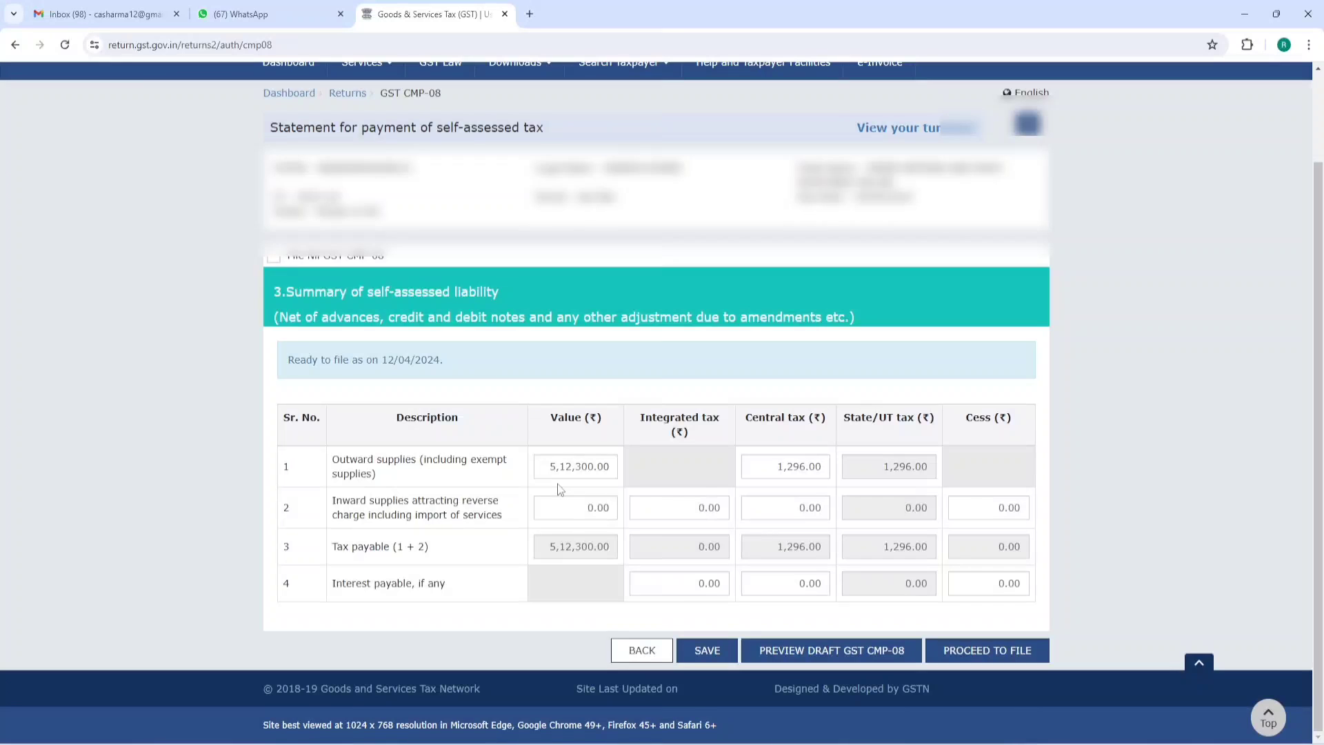
left_click(709, 651)
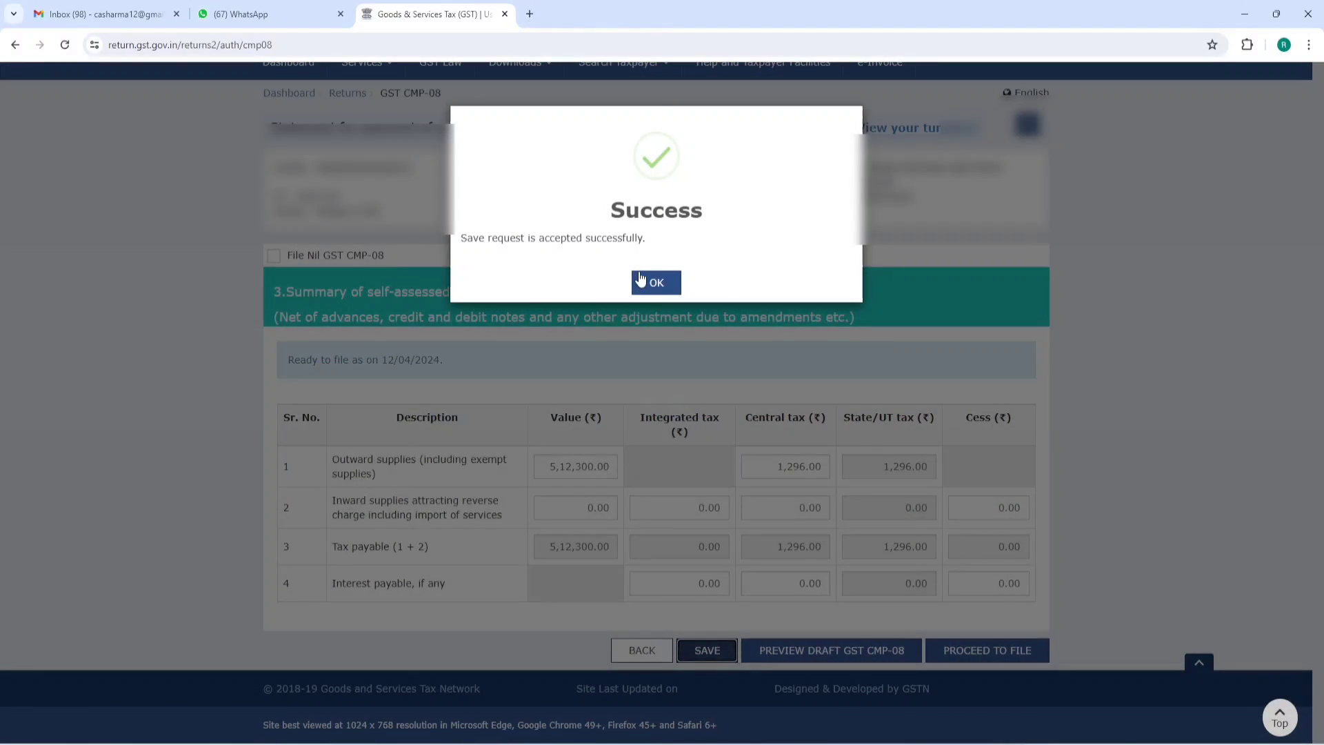
left_click(652, 283)
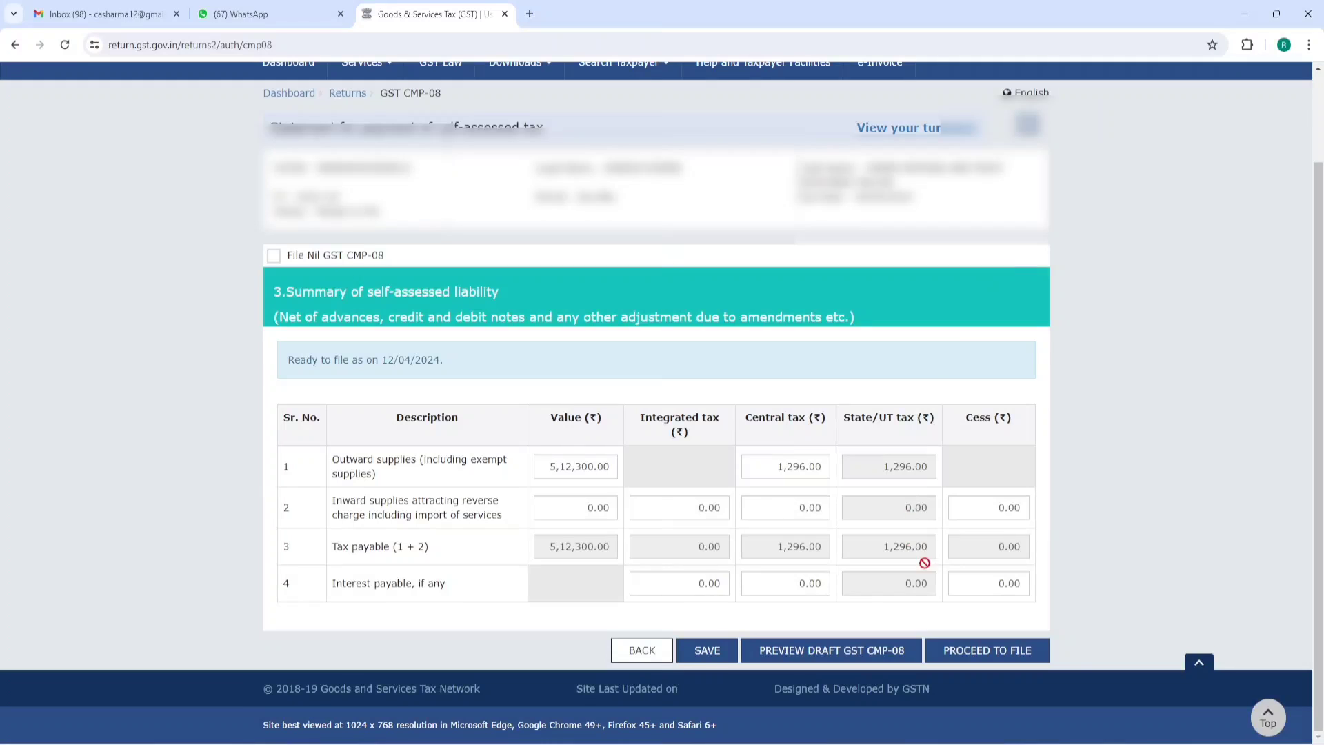
- Proceed to the CMP-08 tax payment page and affirm the declaration checkbox
left_click(987, 649)
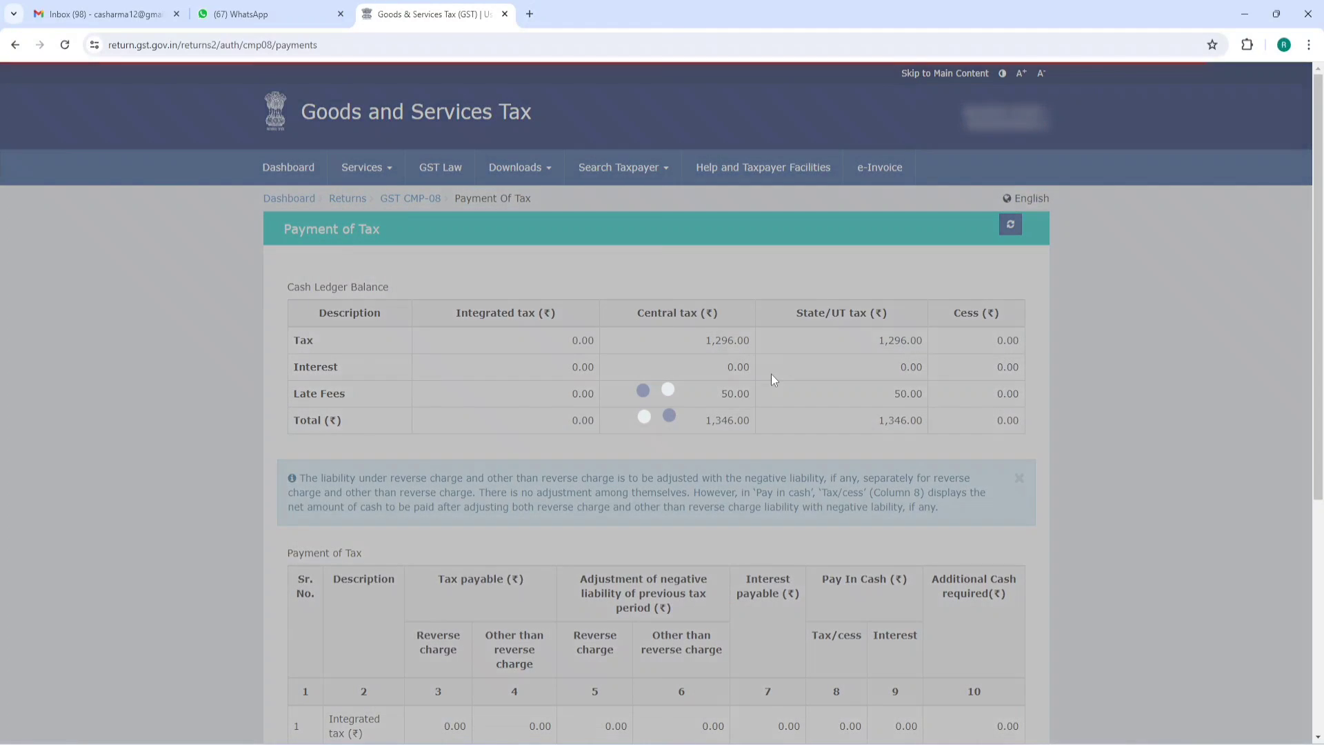
scroll(759, 359, "down", 3)
scroll(727, 337, "up", 2)
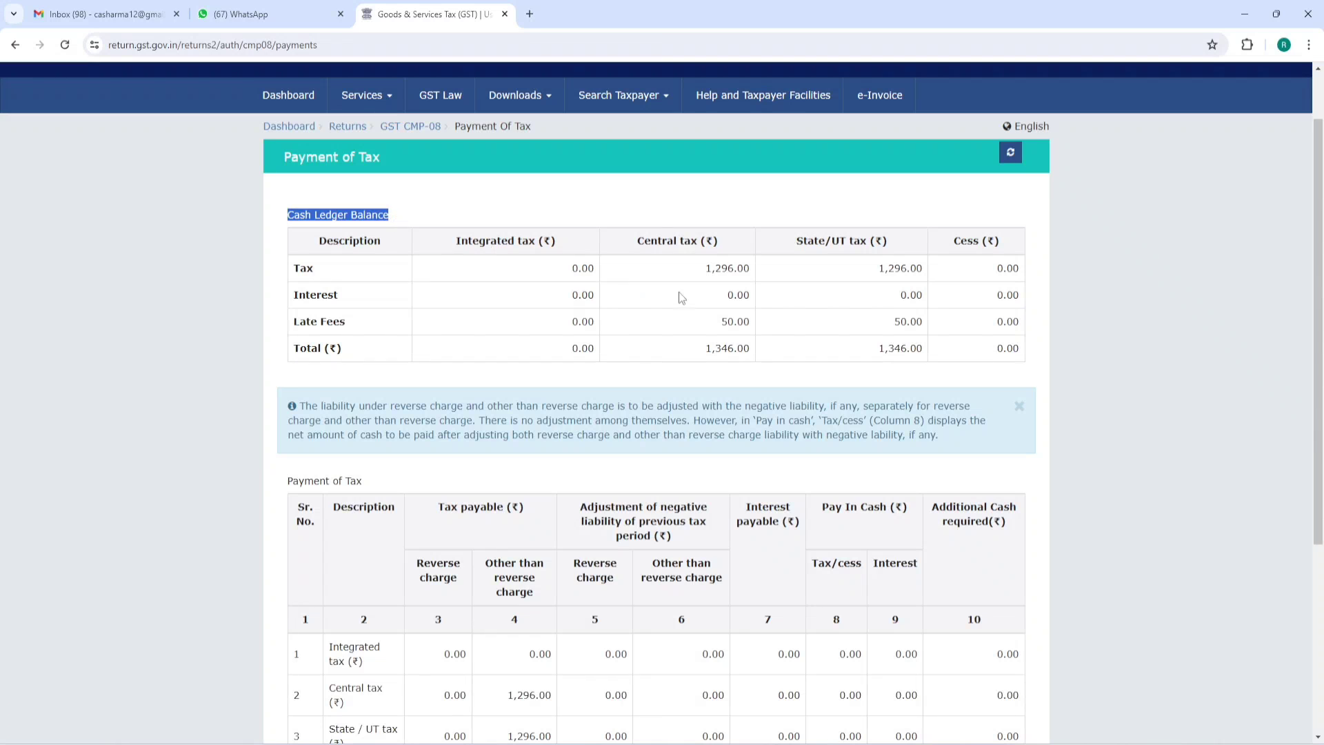
left_click(696, 278)
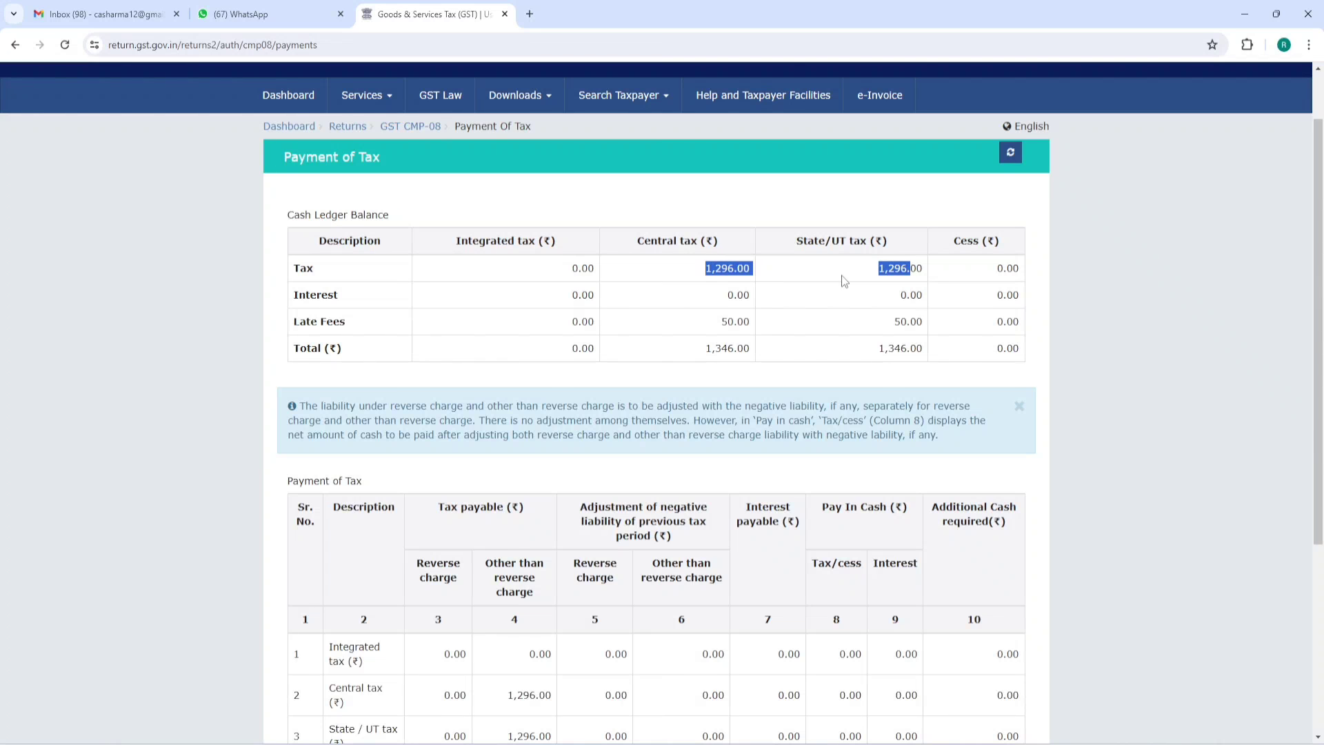
scroll(843, 281, "down", 4)
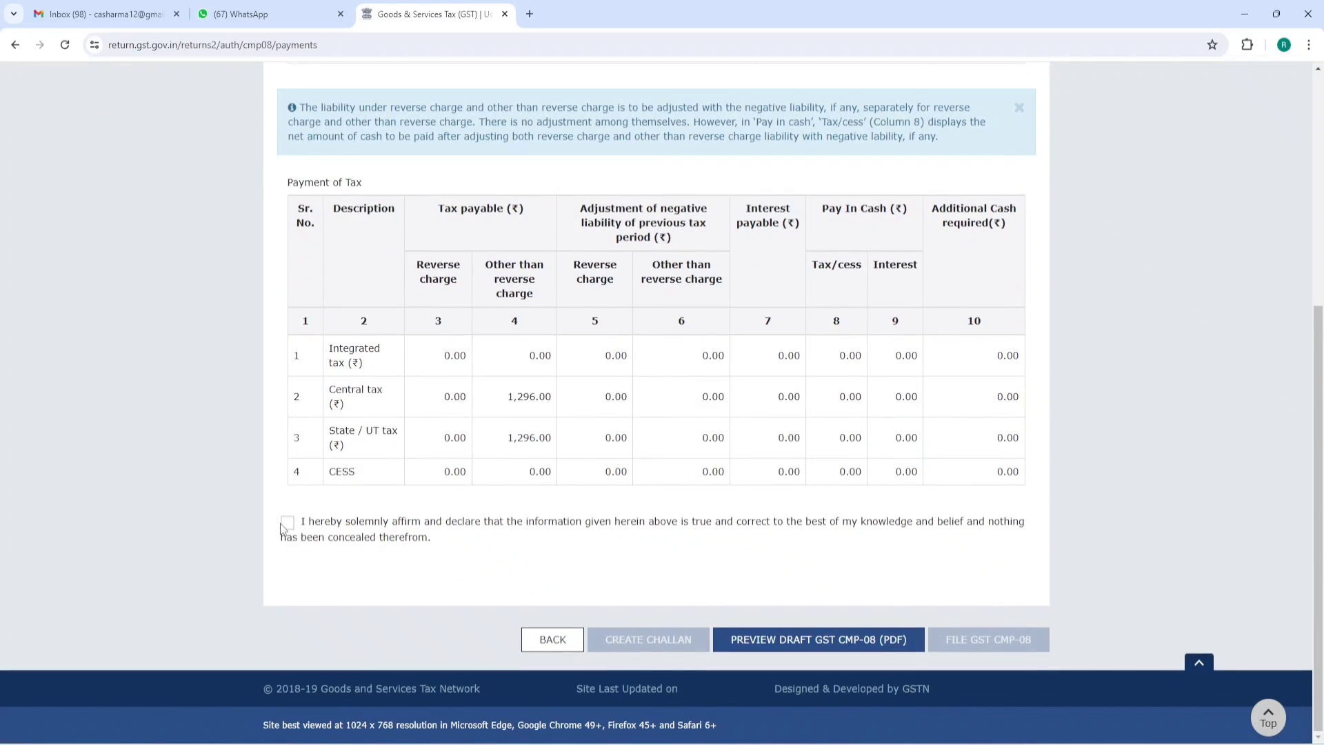
left_click(286, 524)
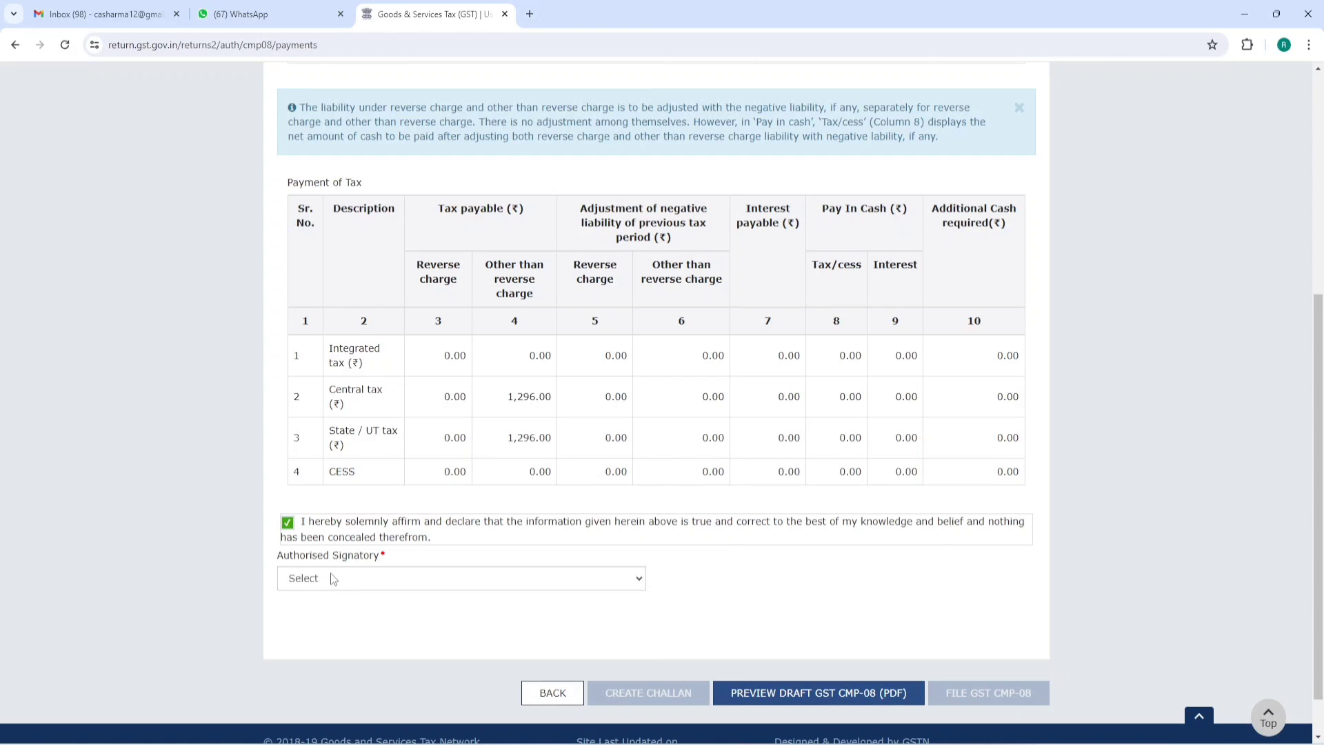
- Choose the Authorised Signatory and submit with FILE GST CMP-08
scroll(515, 507, "down", 1)
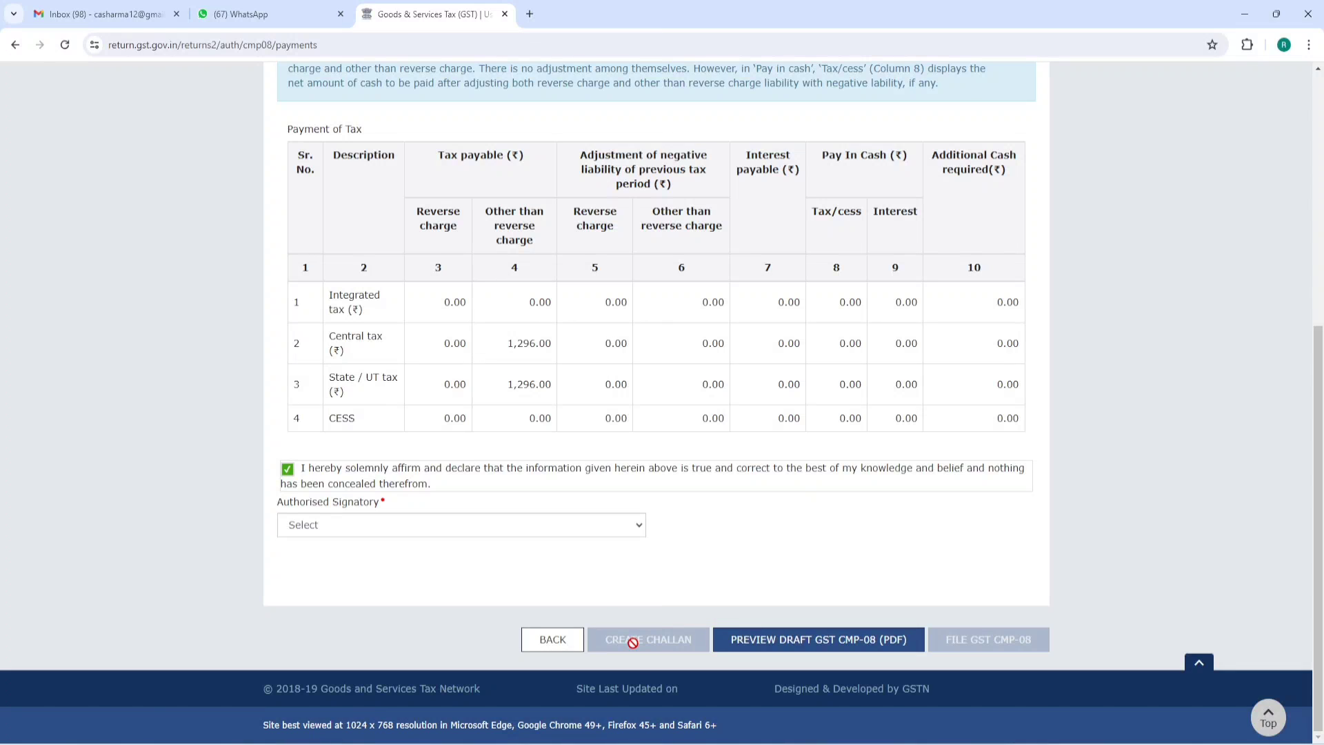
left_click(516, 534)
left_click(436, 560)
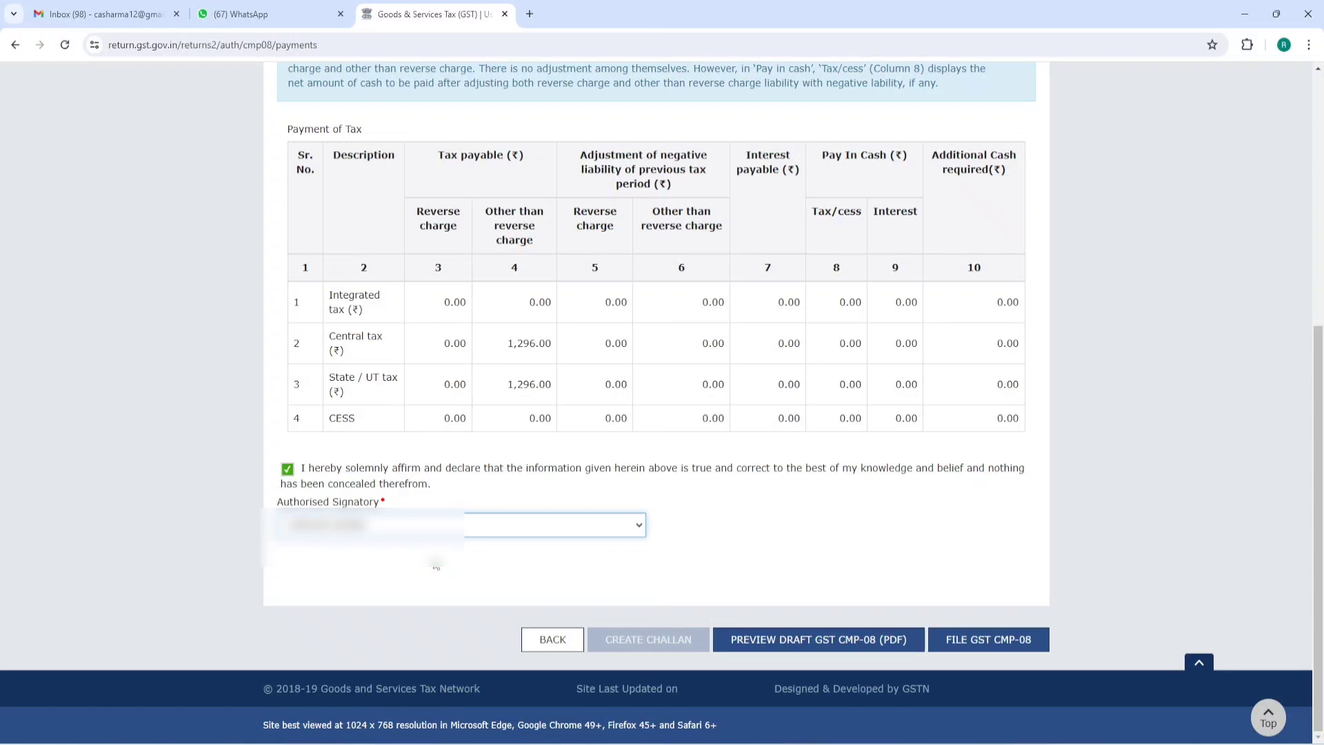
left_click(987, 647)
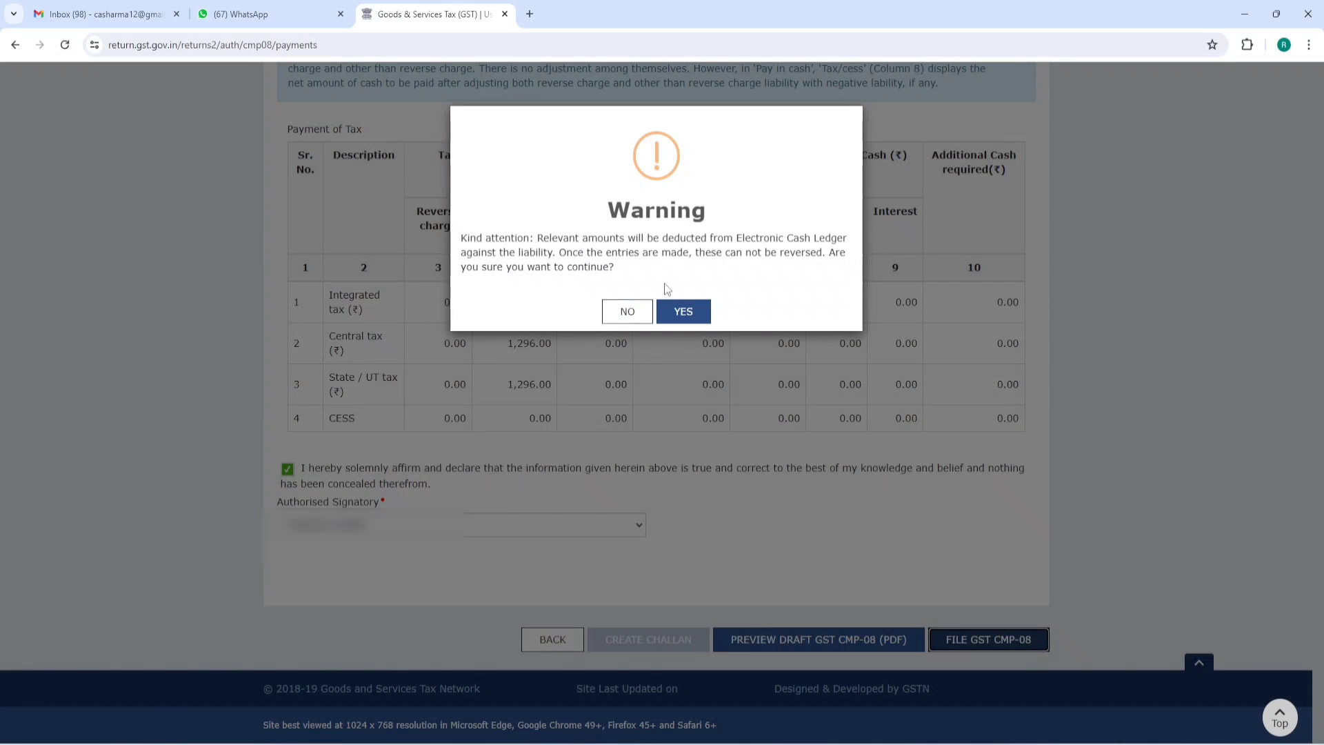
- Accept the warning that tax will be deducted from the cash ledger
left_click_drag(606, 211, 713, 212)
left_click_drag(462, 237, 755, 270)
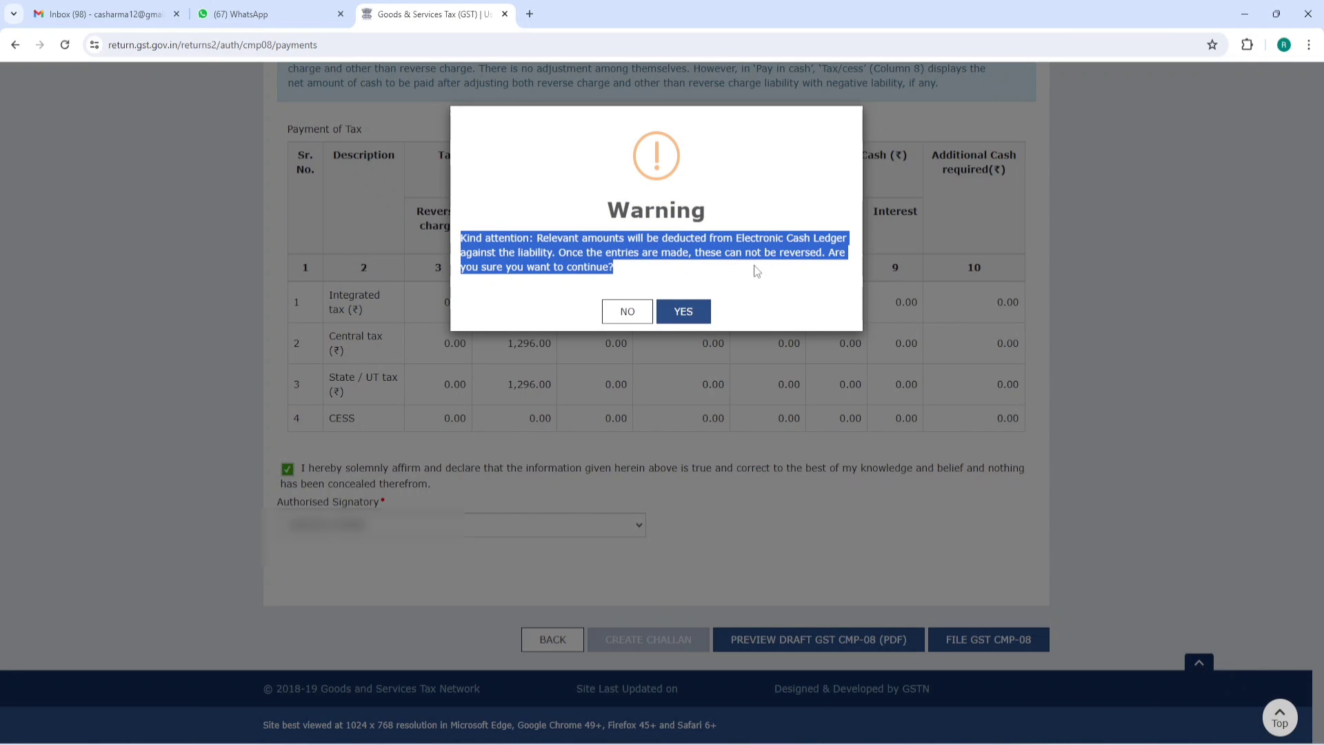
left_click(684, 312)
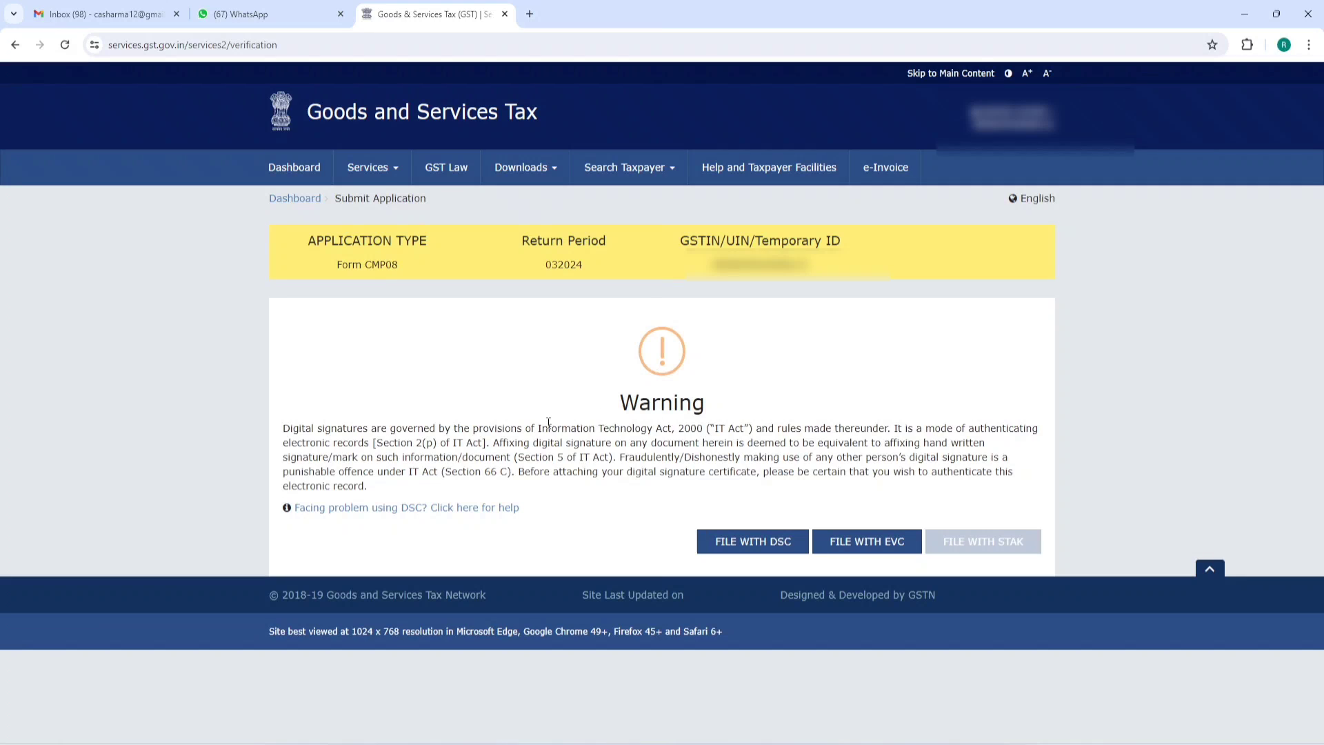
- File with EVC and verify the OTP, which returns 'Invalid summary payload'
left_click_drag(282, 435, 502, 496)
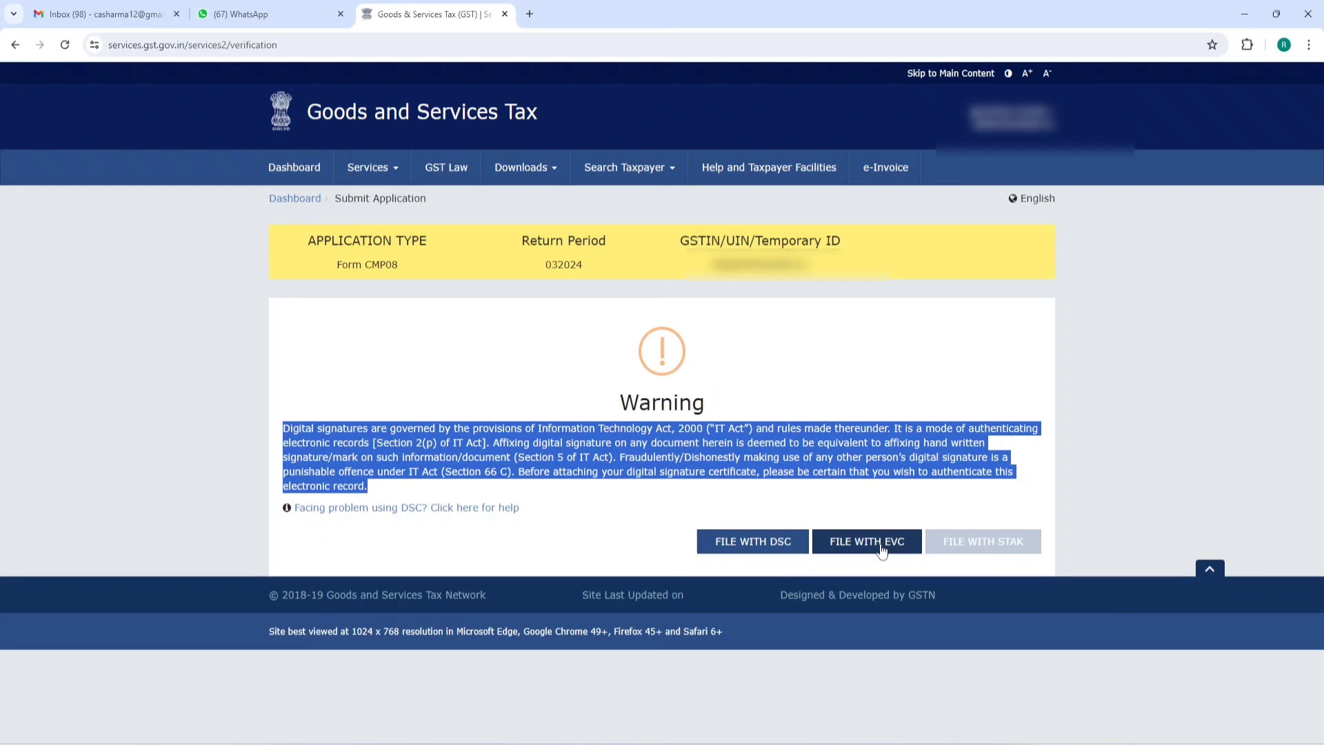
left_click(906, 511)
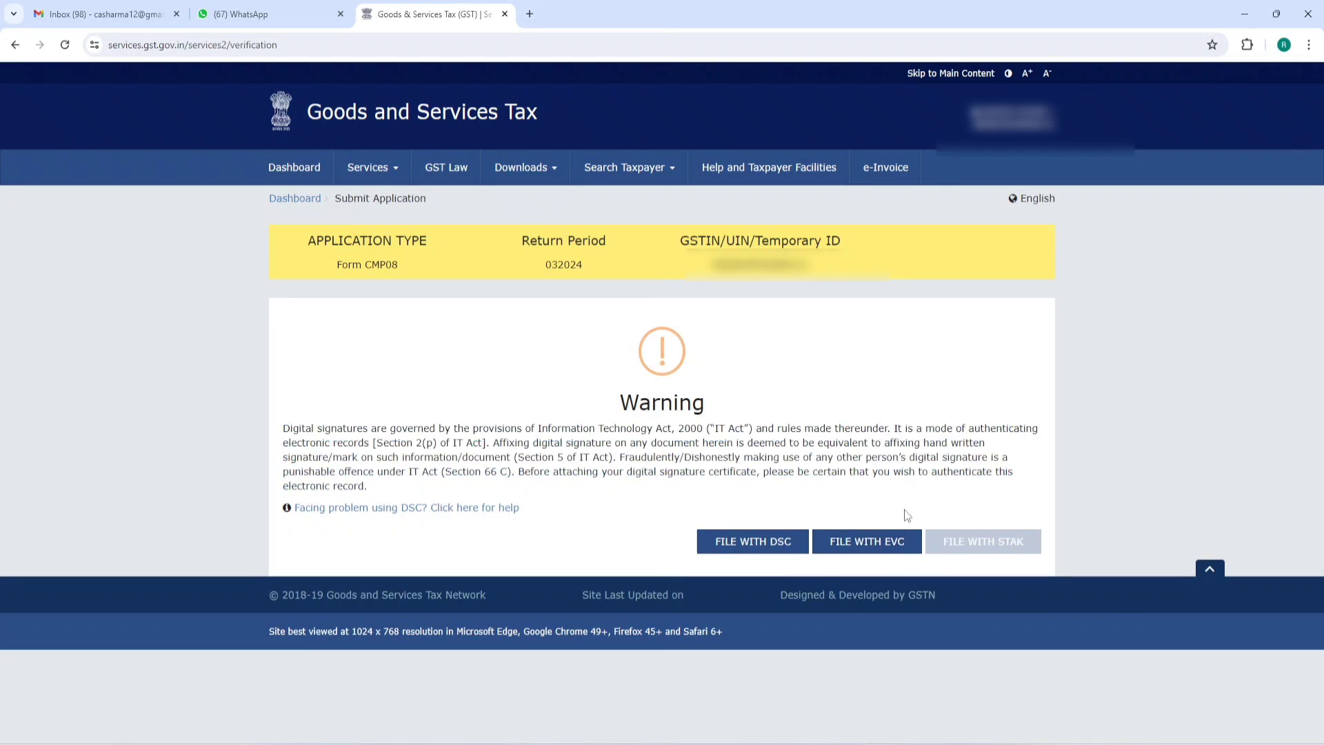
left_click(873, 543)
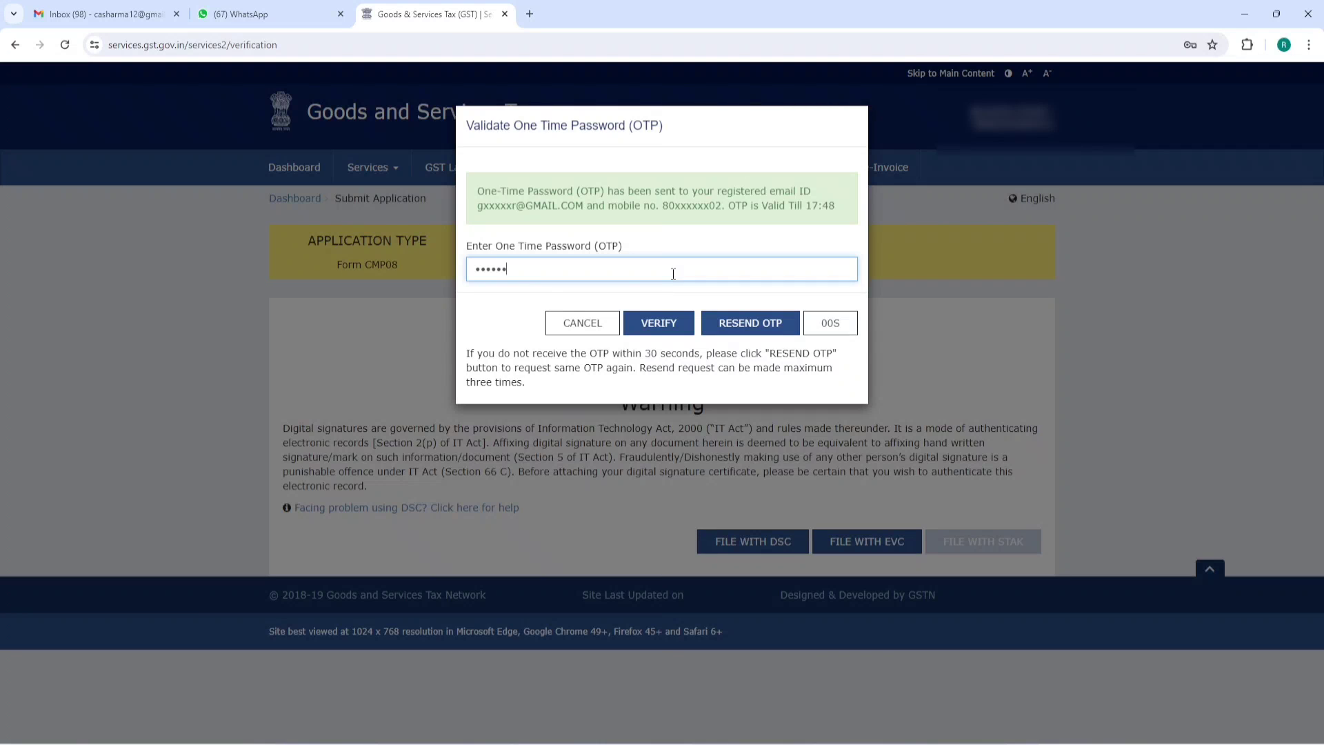
left_click(670, 323)
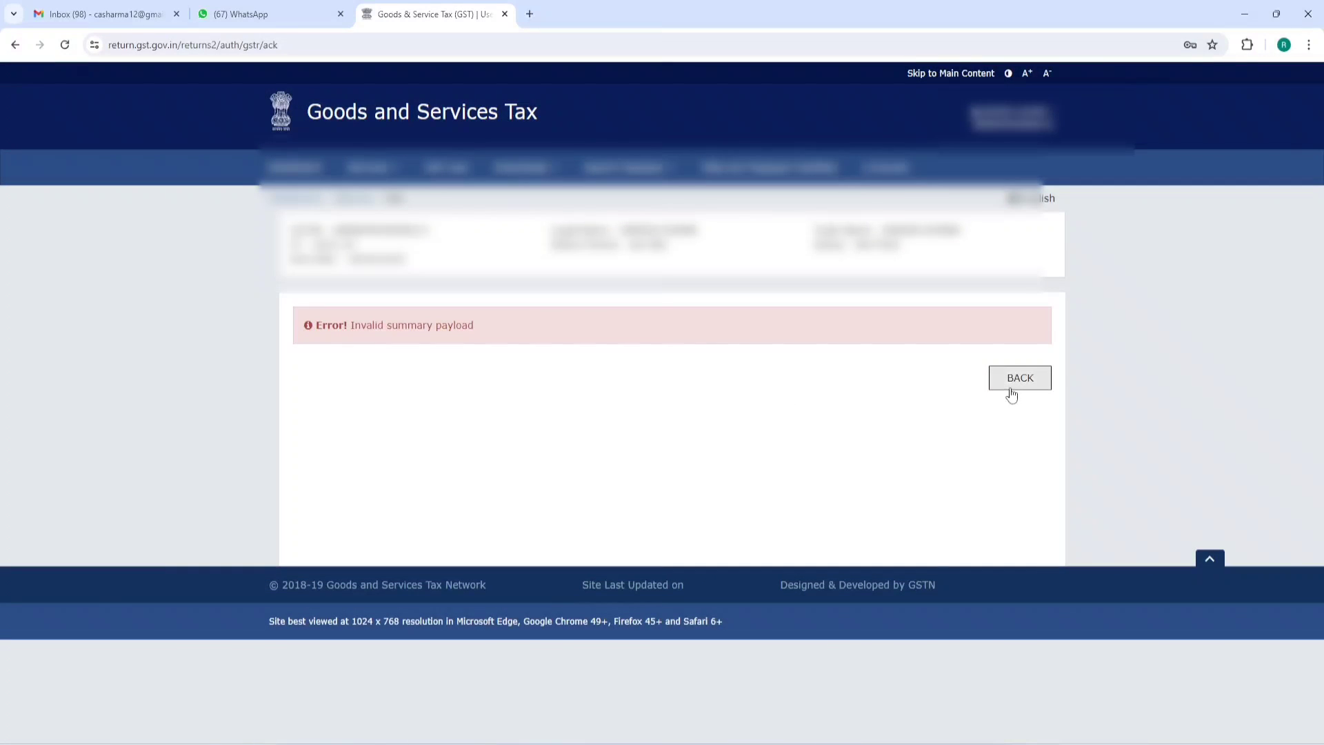
- Go back from the error, re-save the CMP-08 summary, and proceed to file
left_click(1018, 379)
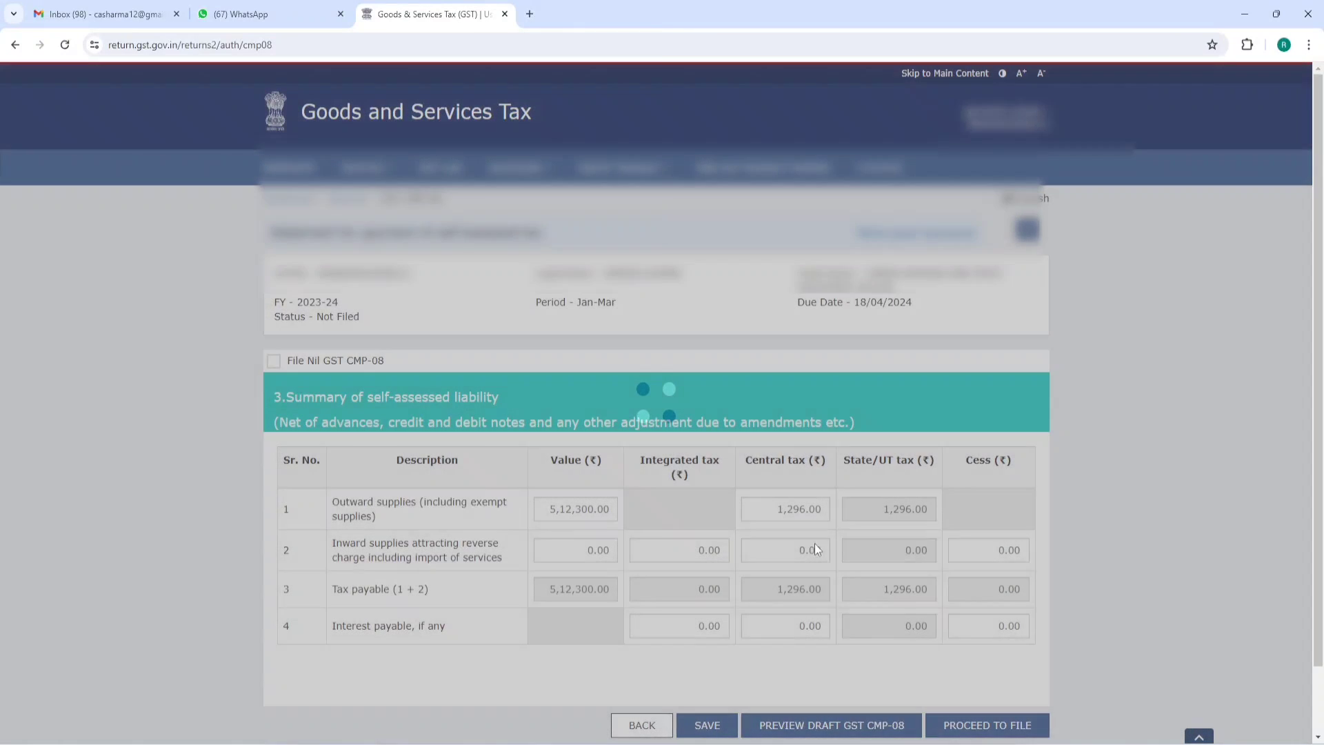
scroll(807, 621, "down", 1)
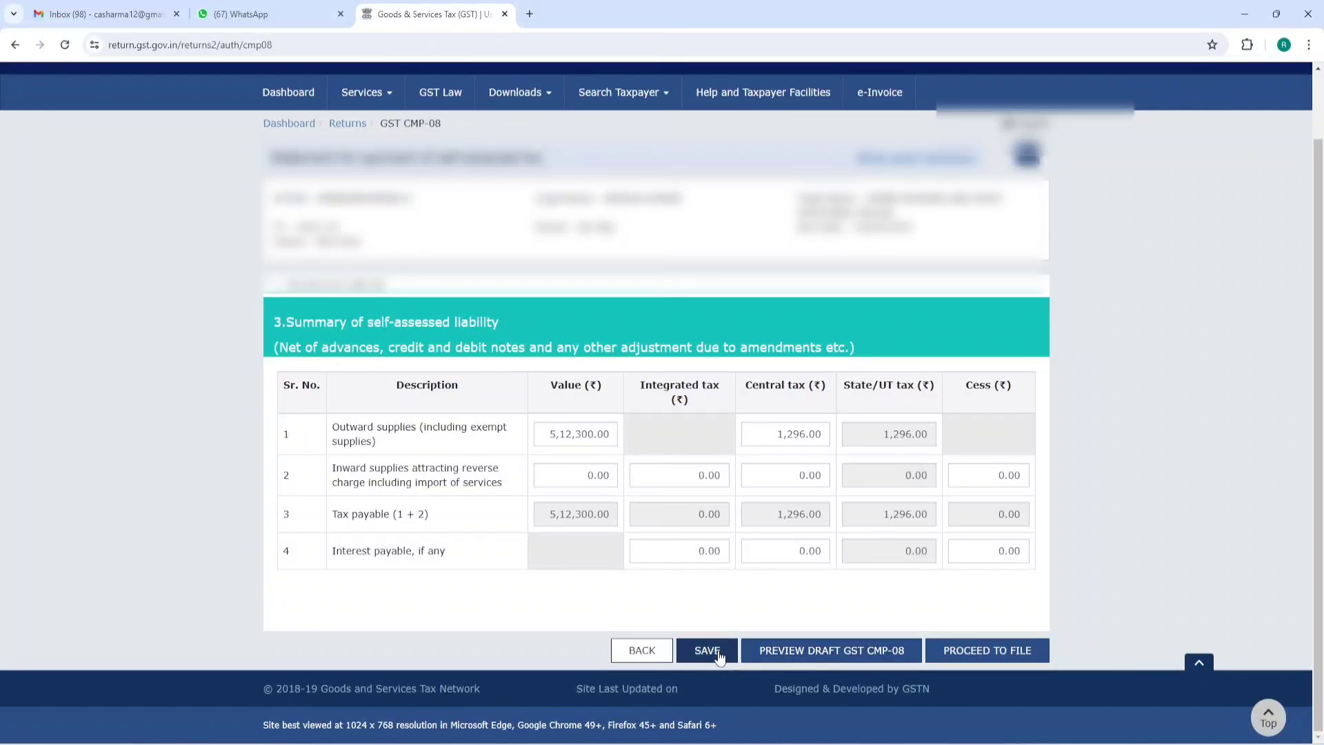
left_click(706, 650)
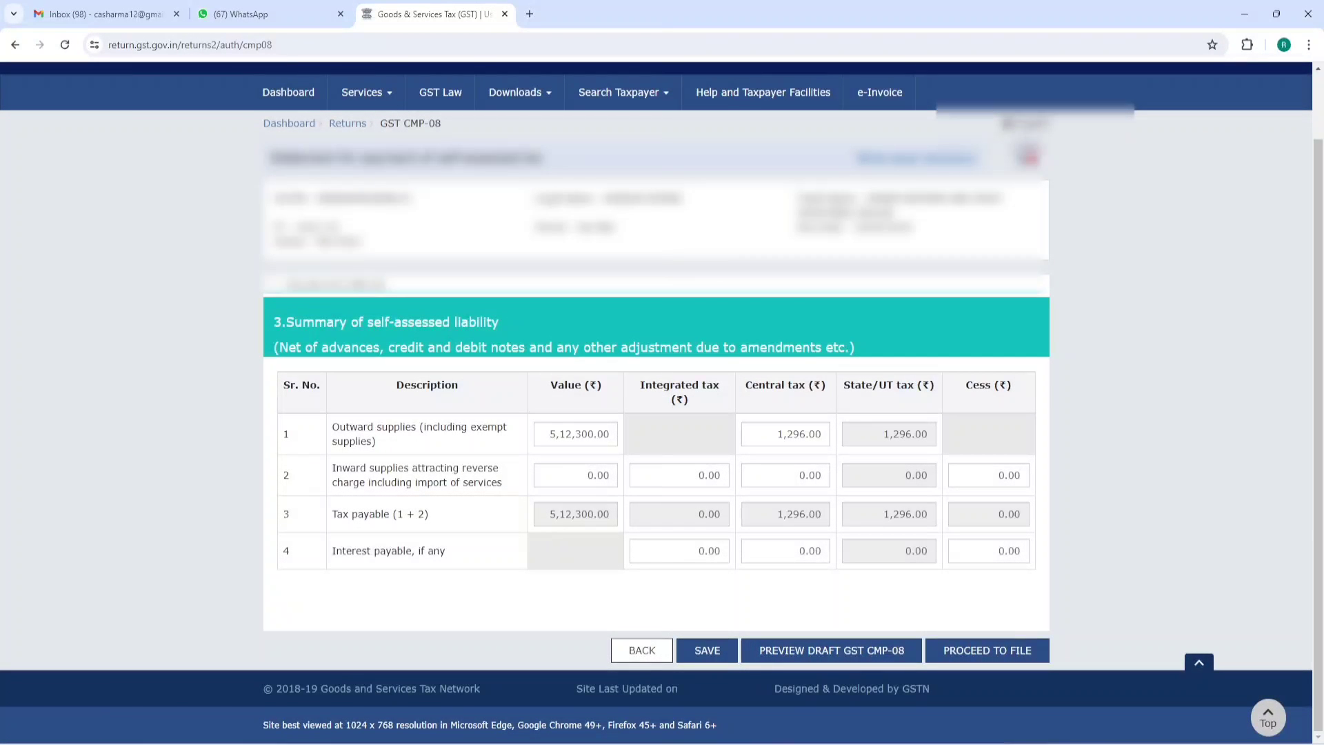
left_click(987, 650)
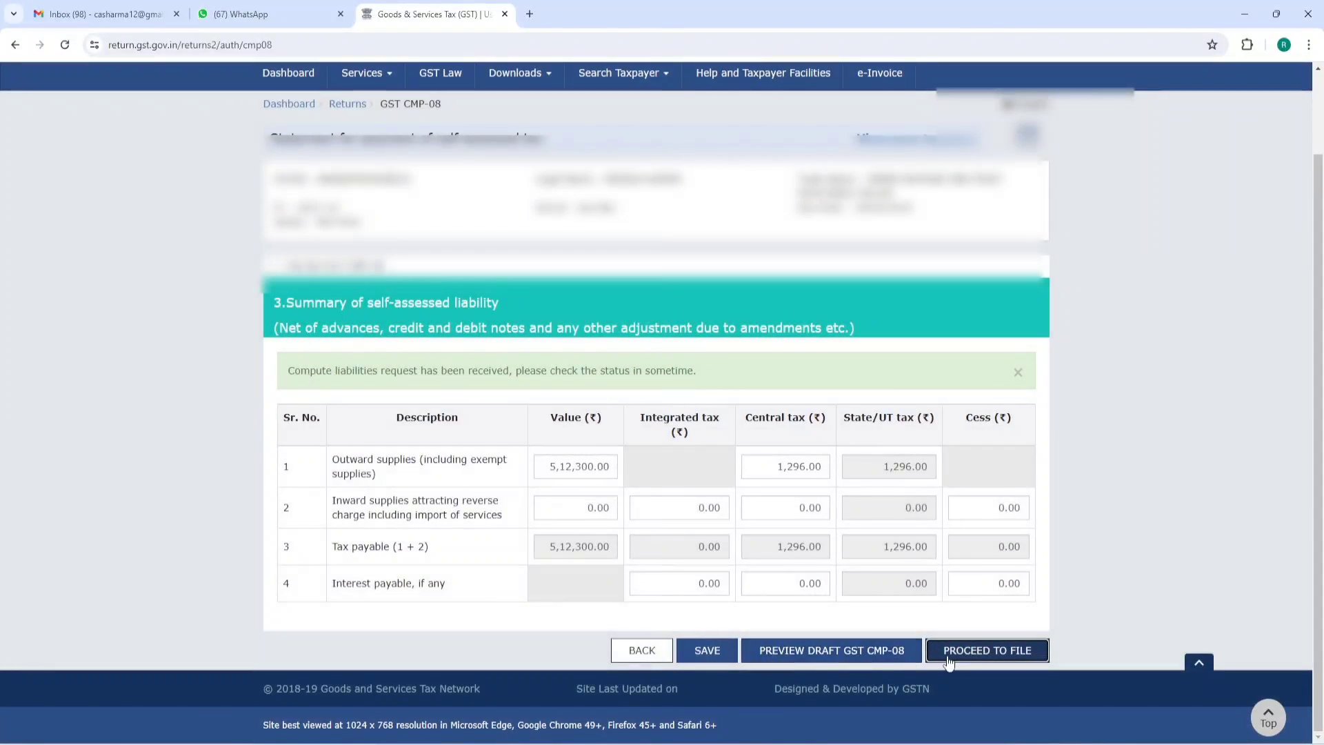
left_click(986, 650)
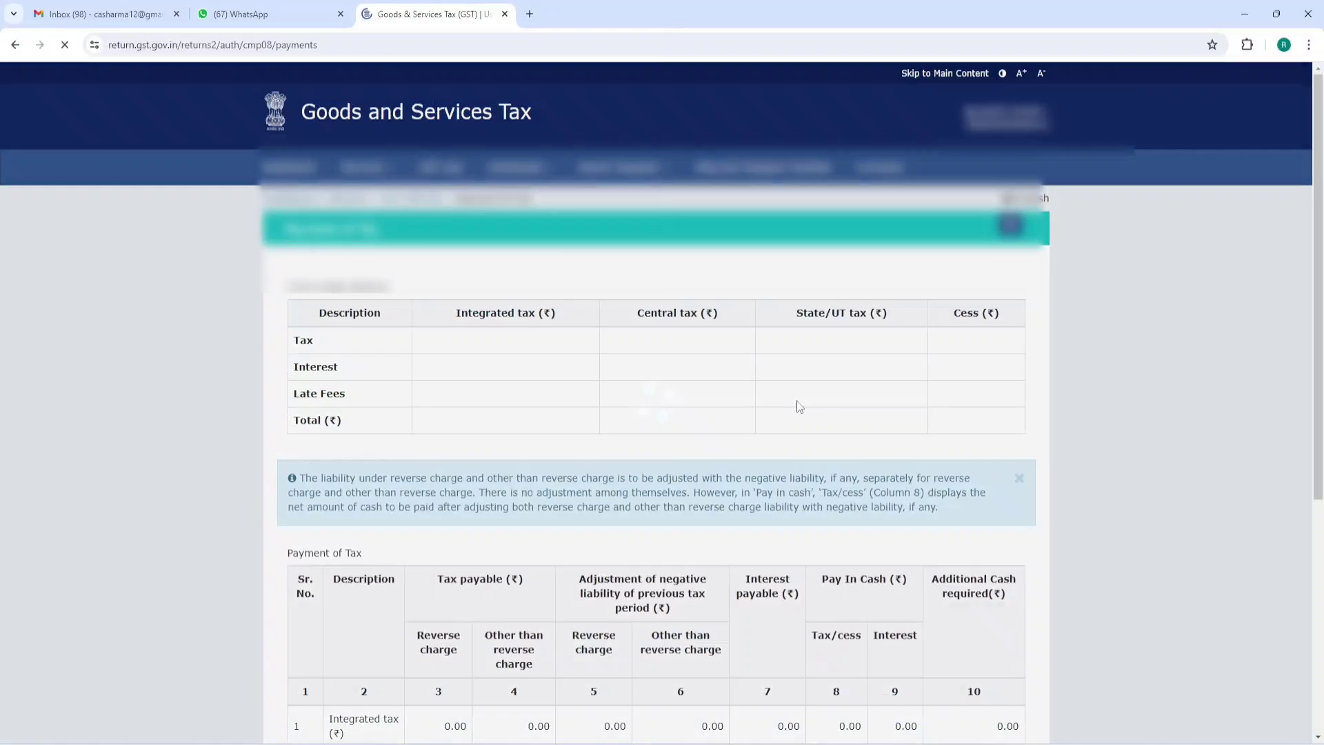
- Affirm the declaration, select the authorised signatory, and submit FILE GST CMP-08
scroll(665, 462, "down", 10)
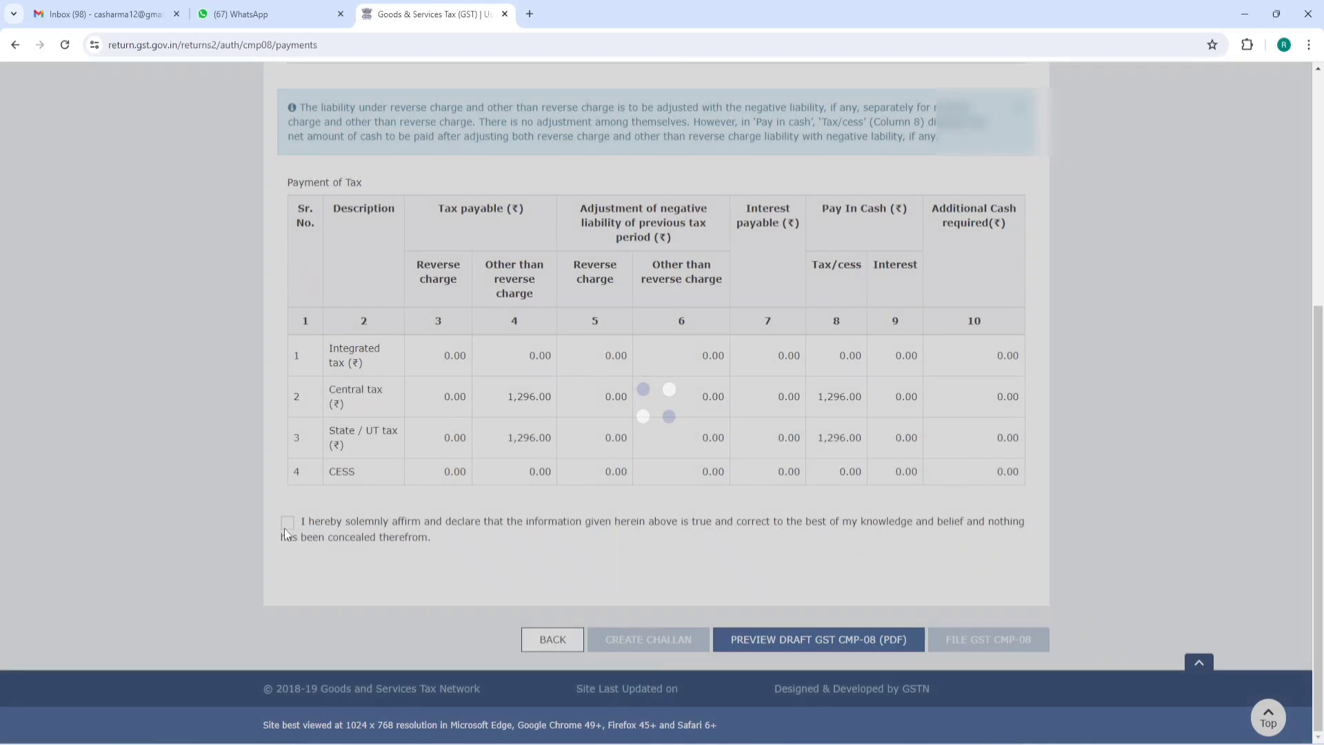
left_click(288, 522)
left_click(302, 578)
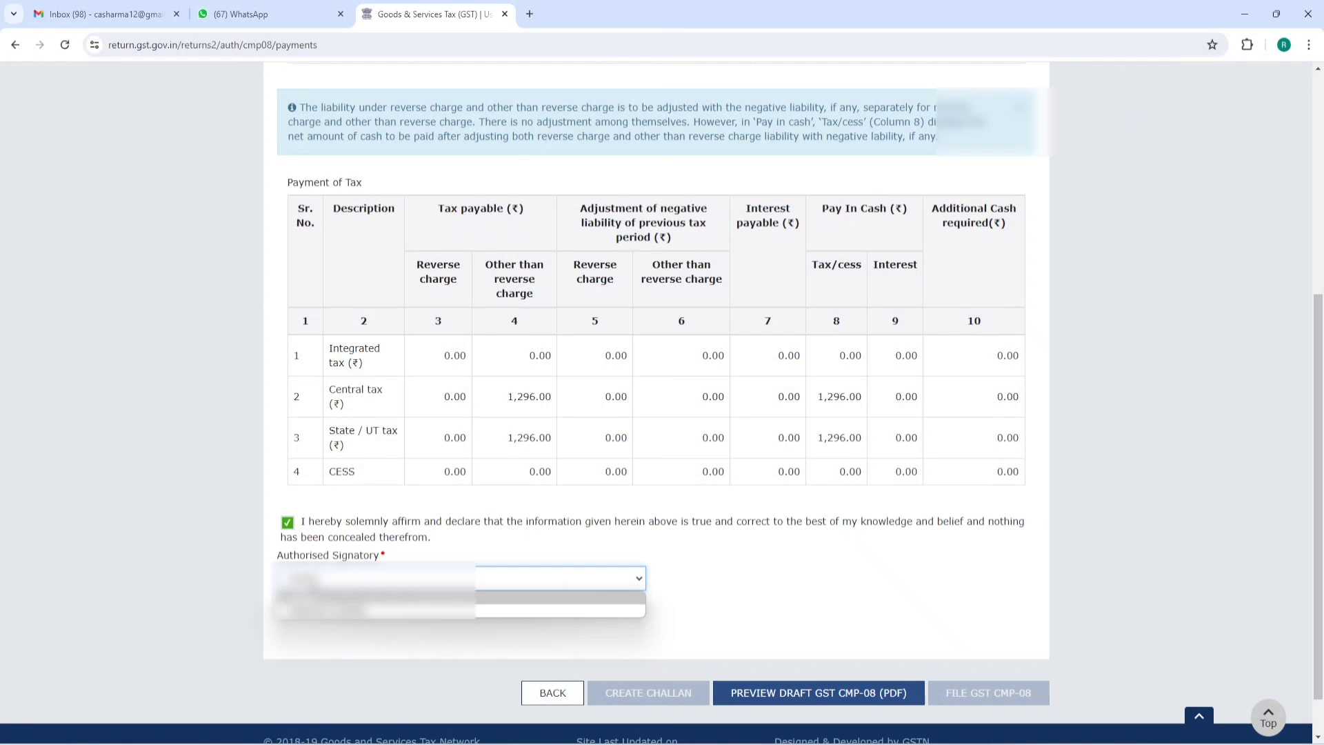
left_click(315, 608)
left_click(1007, 692)
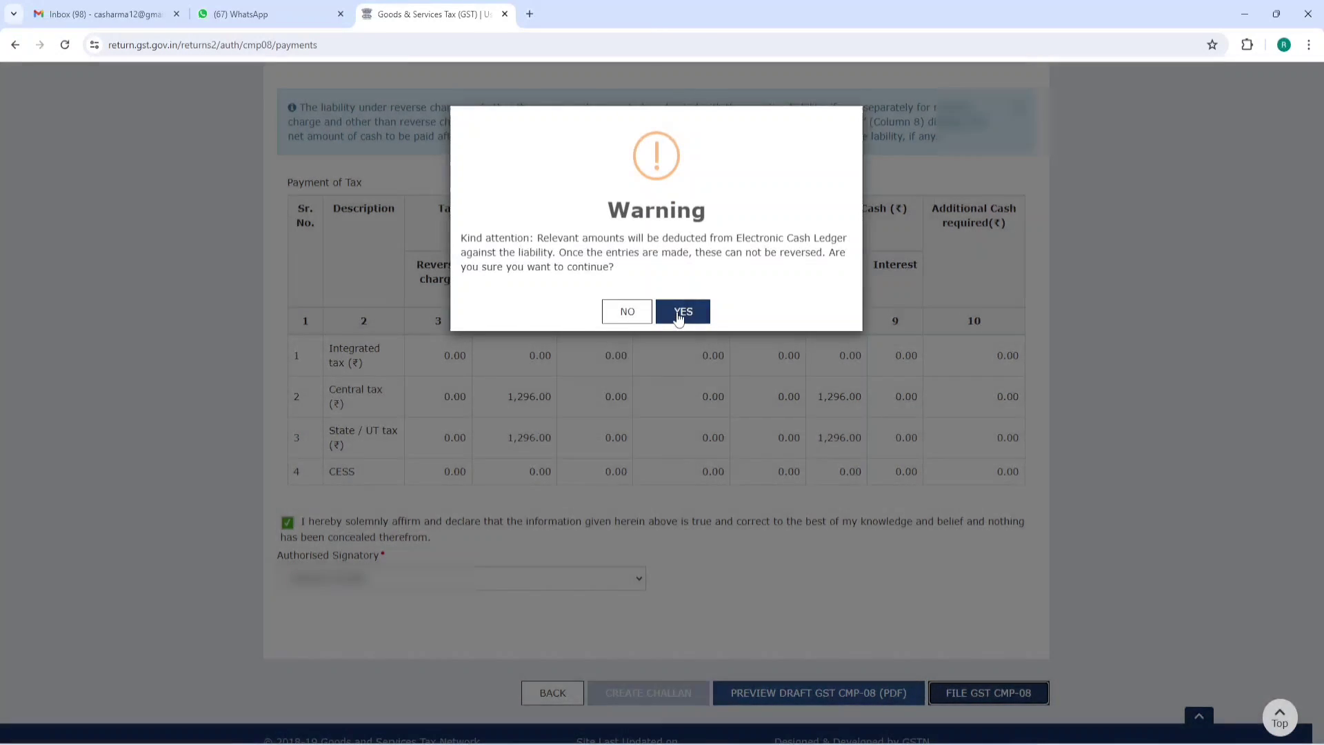
- Accept the cash-ledger deduction and file with EVC by verifying the OTP
left_click(681, 312)
left_click(866, 541)
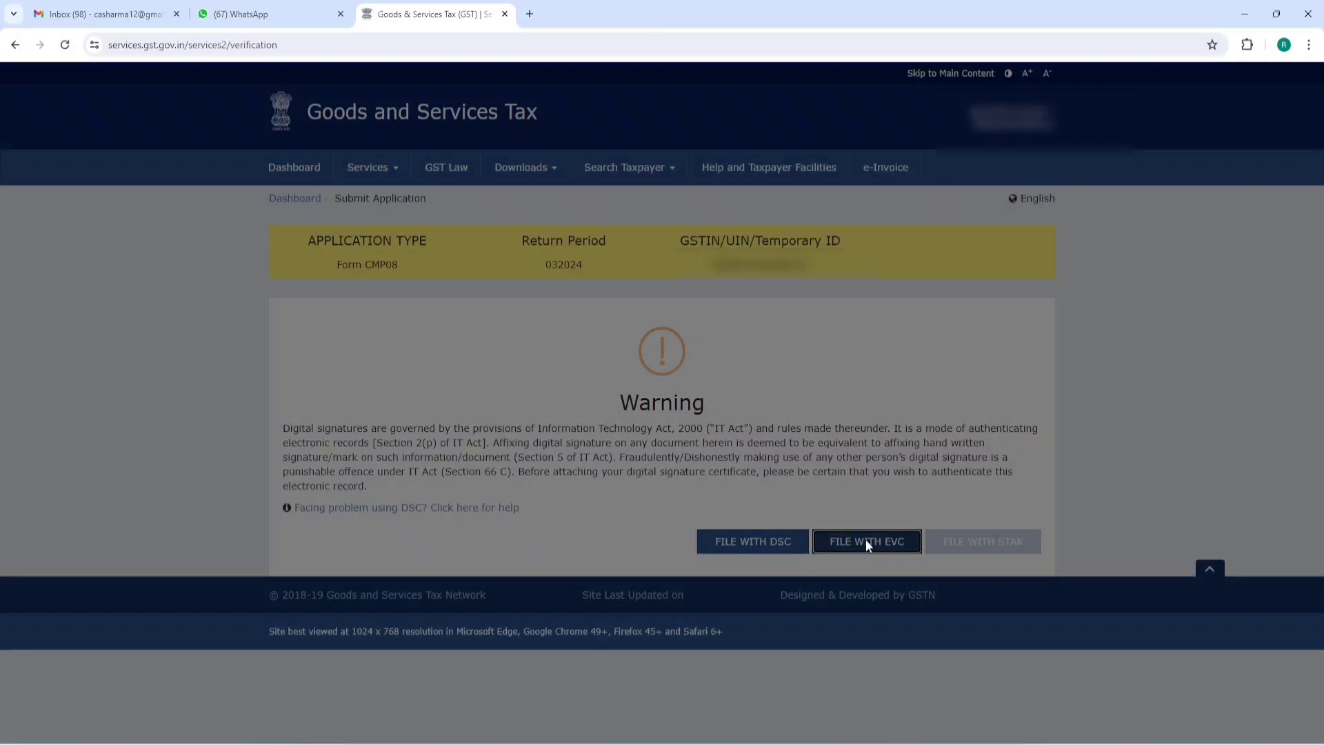
left_click(663, 272)
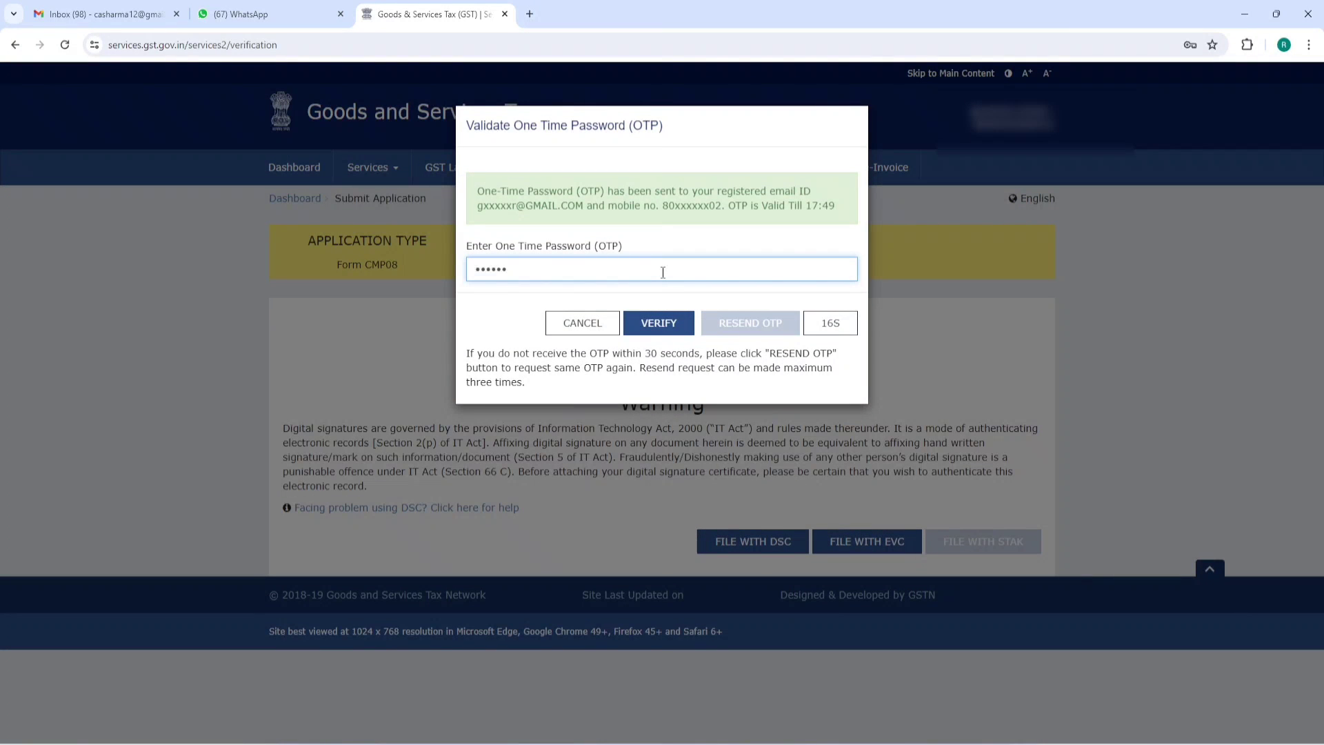
left_click(655, 323)
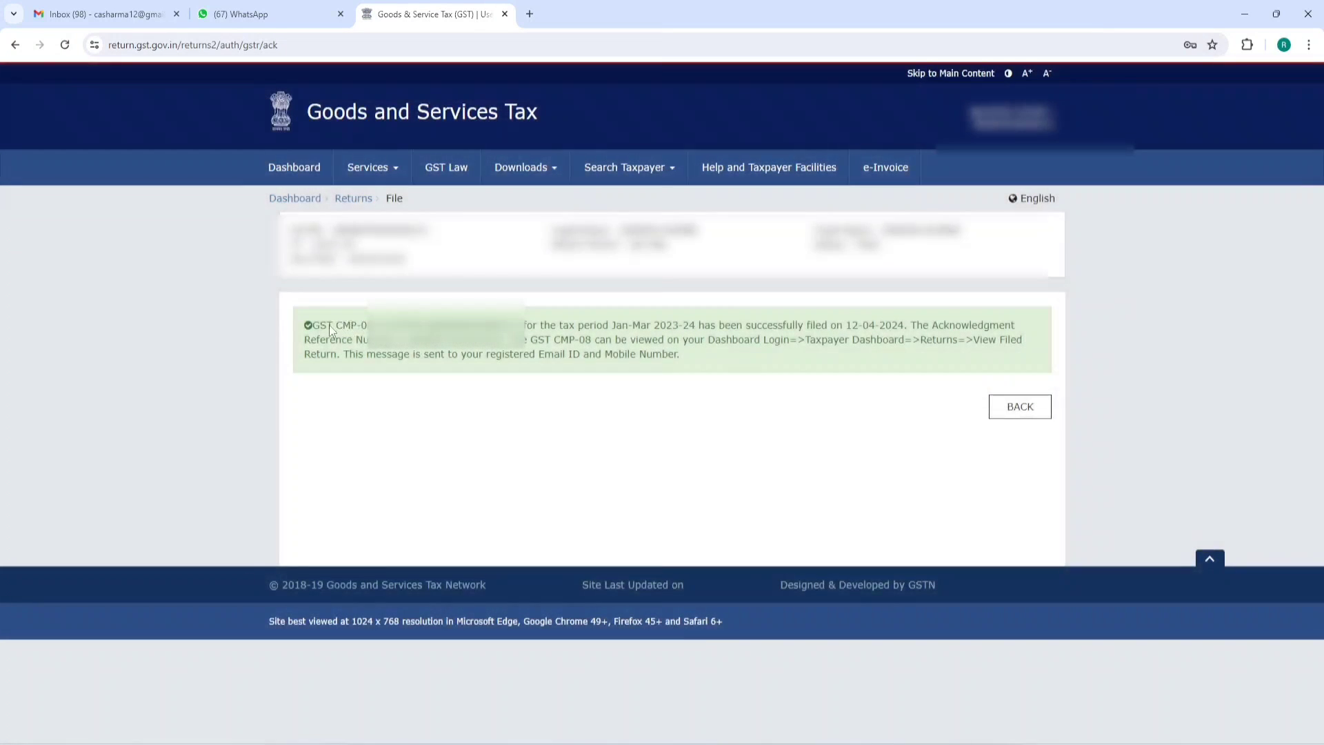
- Note the successful filing message and return to the taxpayer Dashboard
left_click_drag(312, 325, 843, 322)
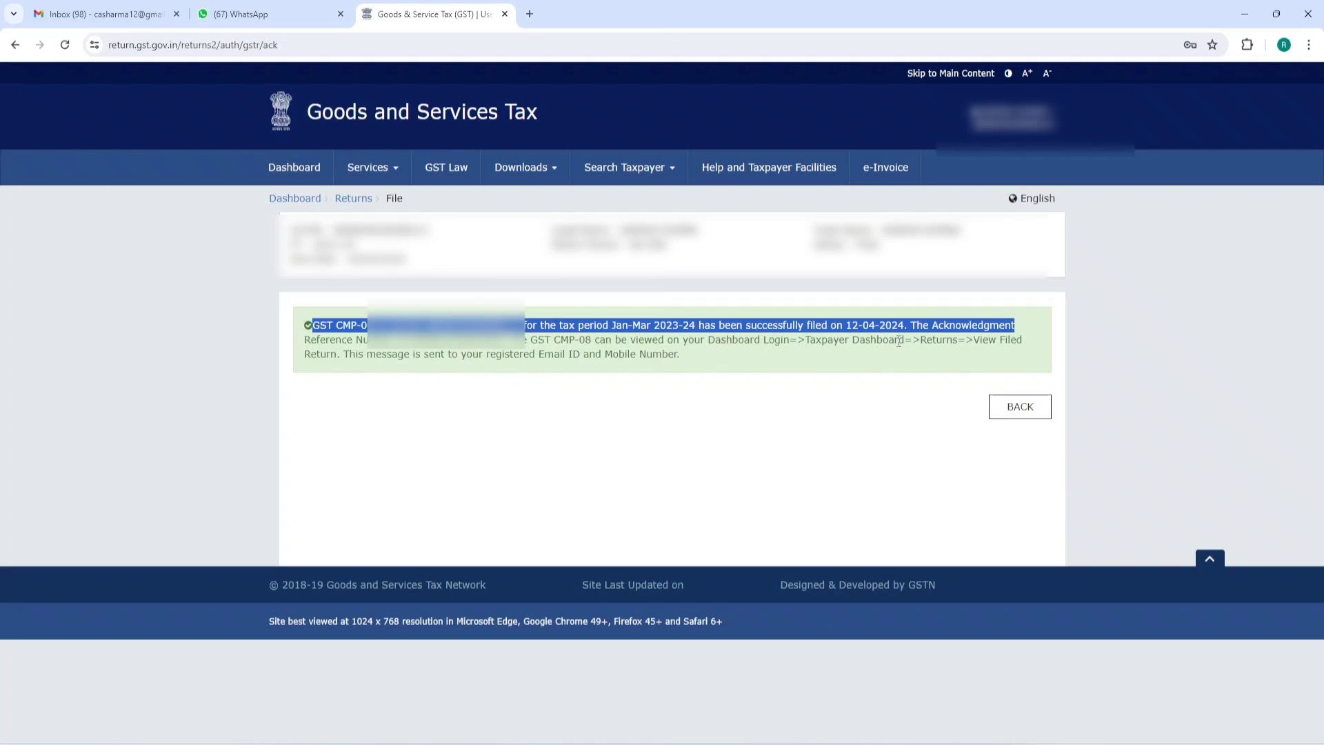
left_click(301, 201)
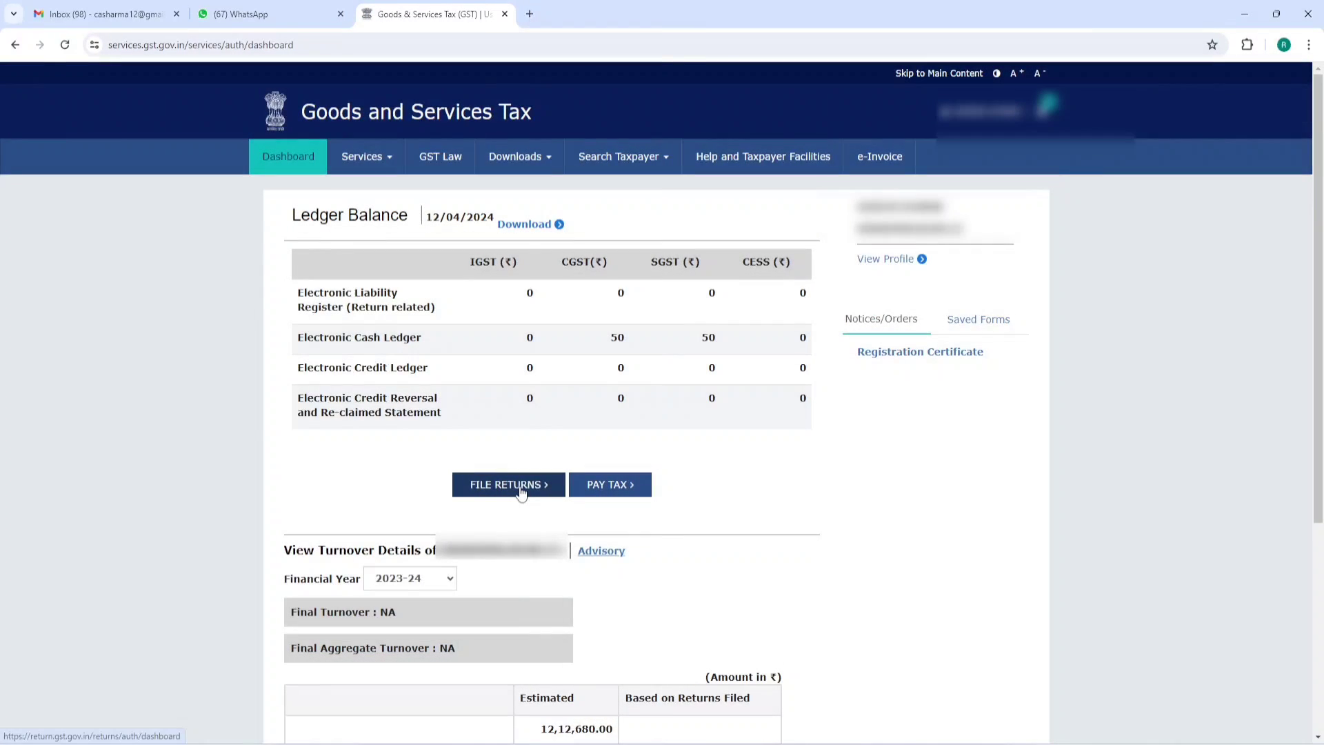
- Search returns for 2023-24 Quarter 4 (Jan-Mar) and confirm CMP-08 shows Filed
left_click(517, 484)
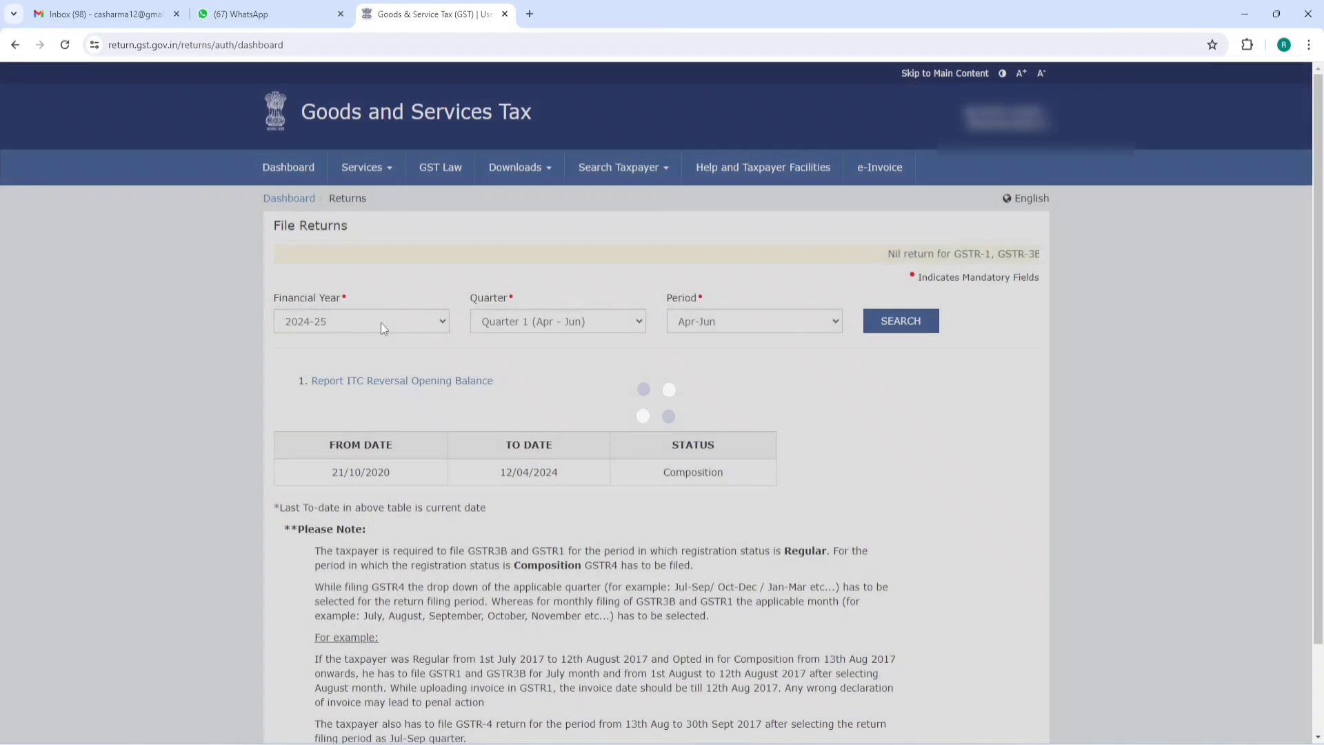
left_click(378, 326)
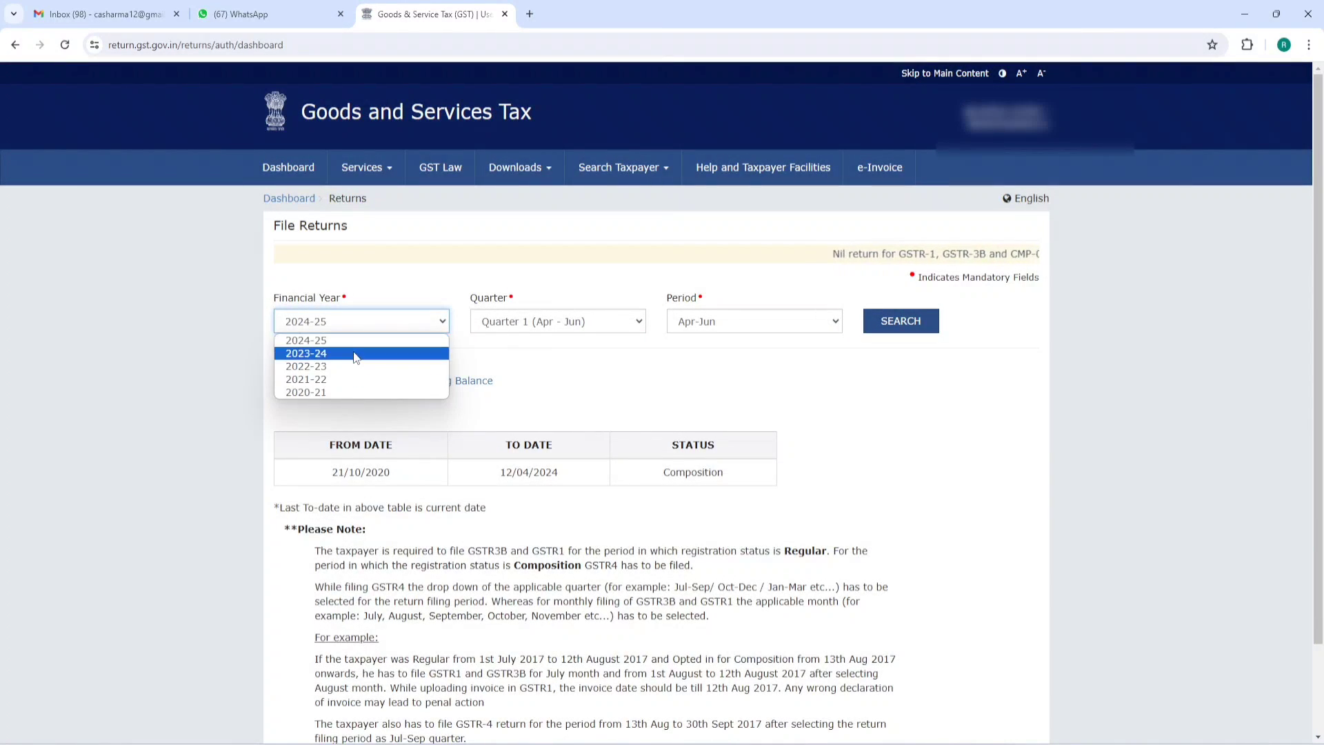
left_click(376, 353)
left_click(867, 316)
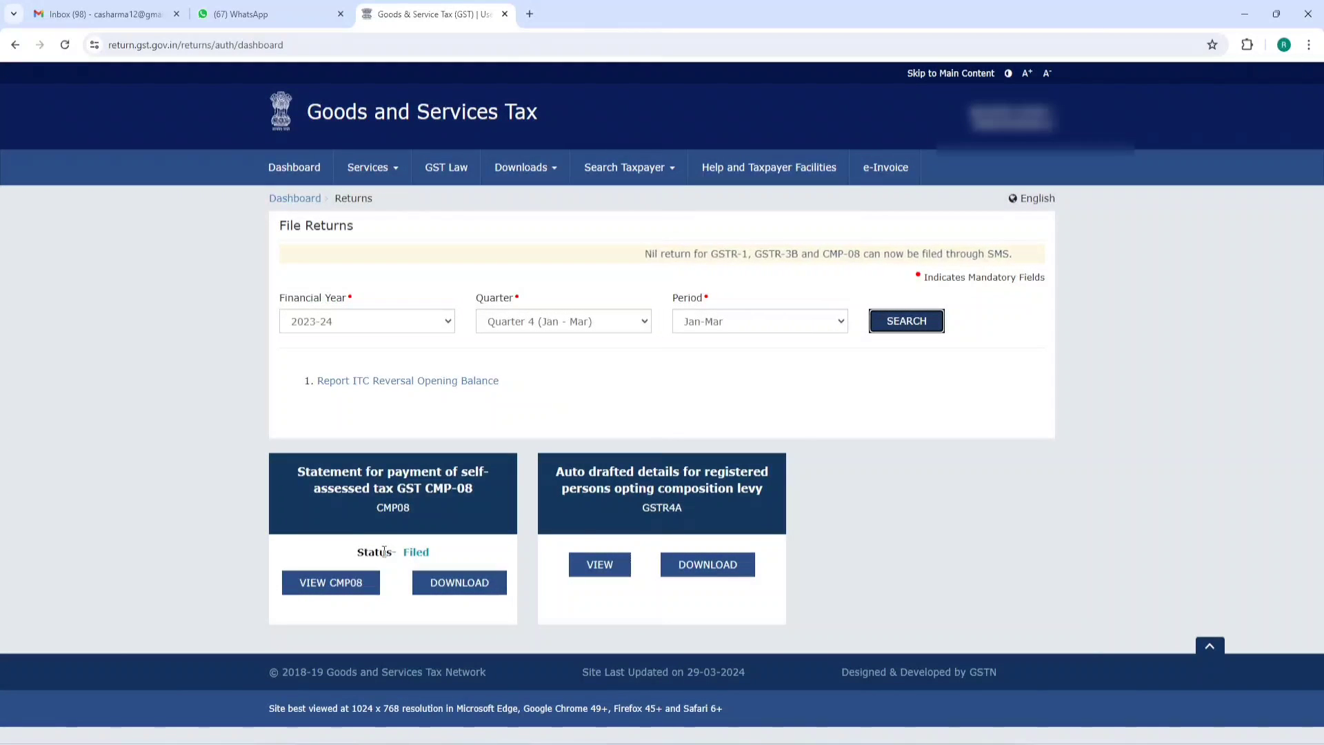
left_click_drag(399, 552, 454, 556)
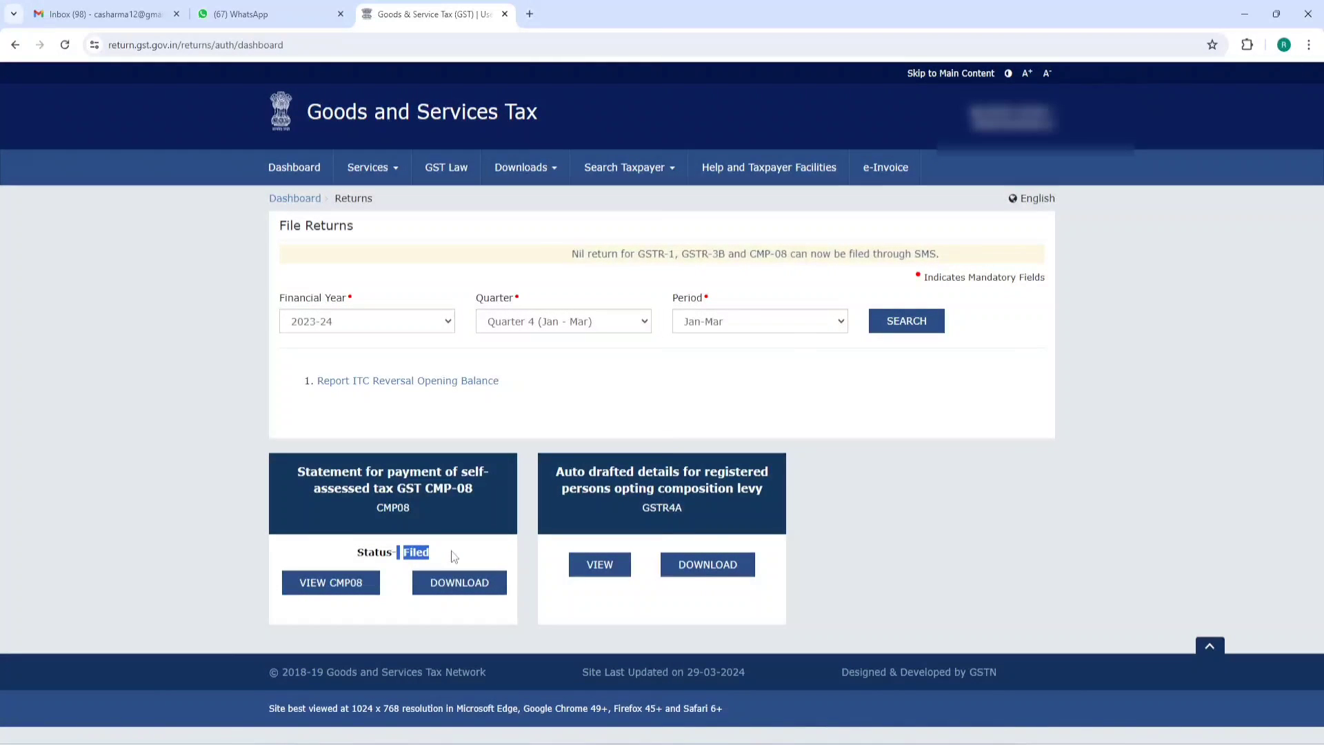
left_click(885, 492)
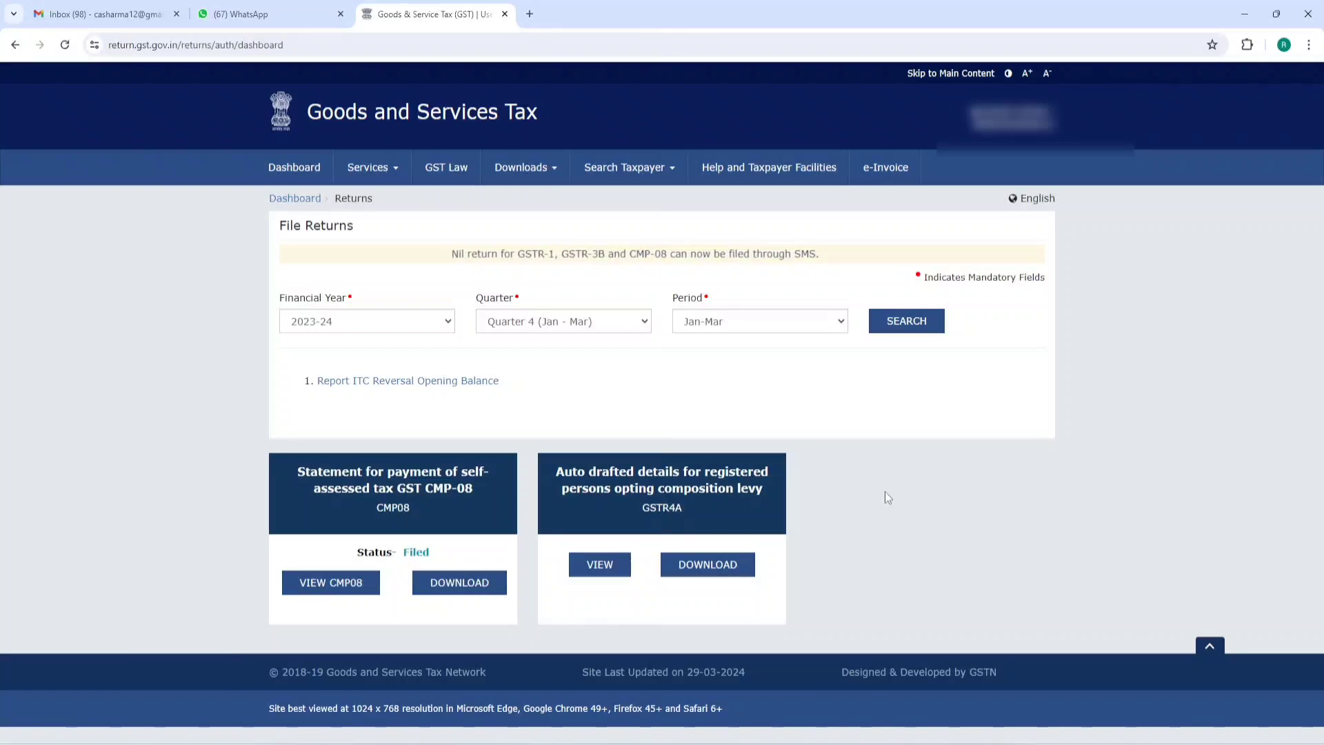